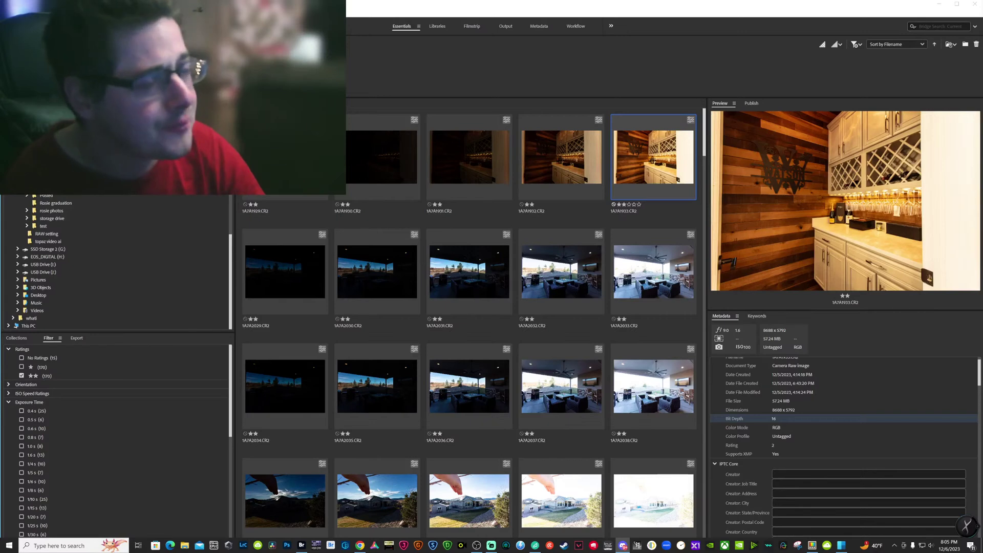
Select the three wine bar exposures 1A7A1931.CR2 to 1A7A1933.CR2 and open them in Camera Raw
key(Left)
key(Left)
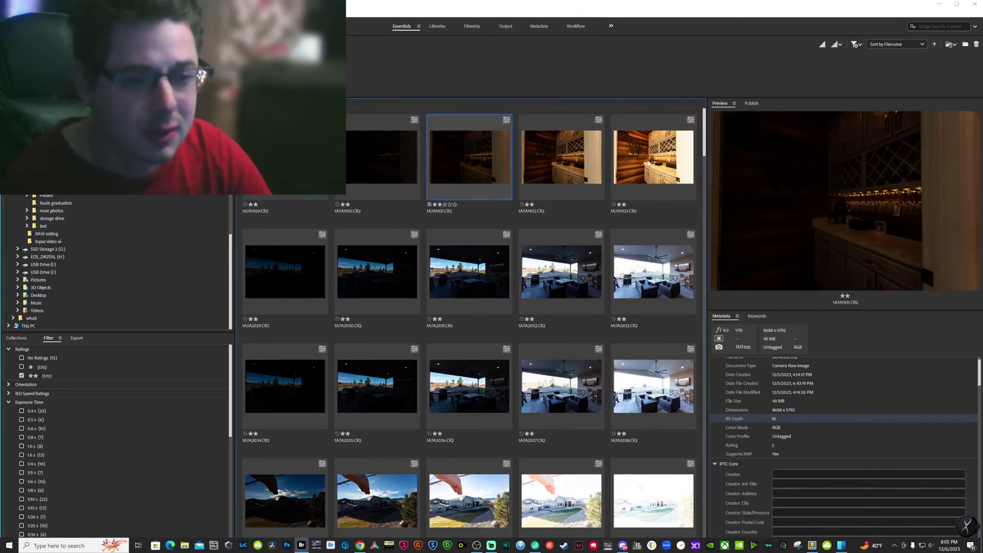
shift+click(648, 168)
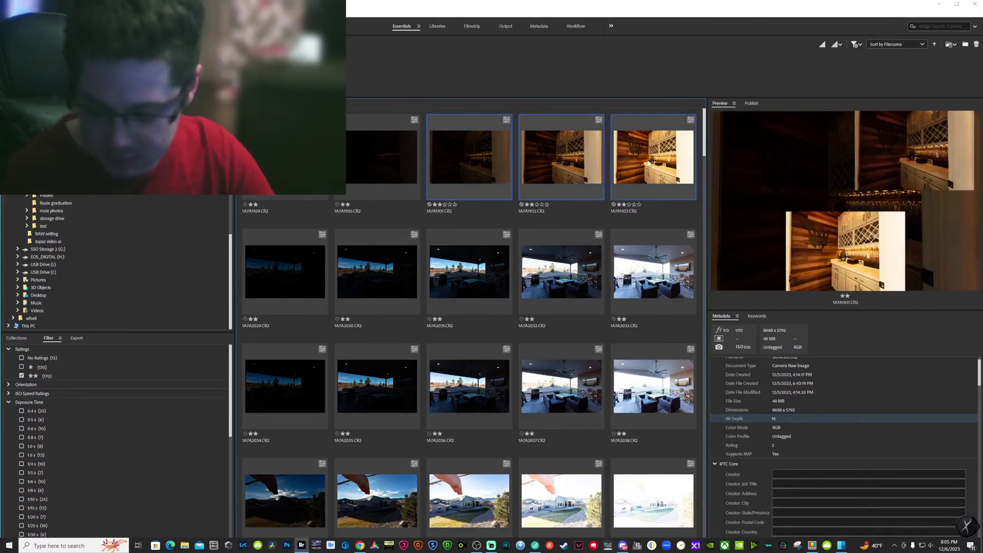
double_click(648, 168)
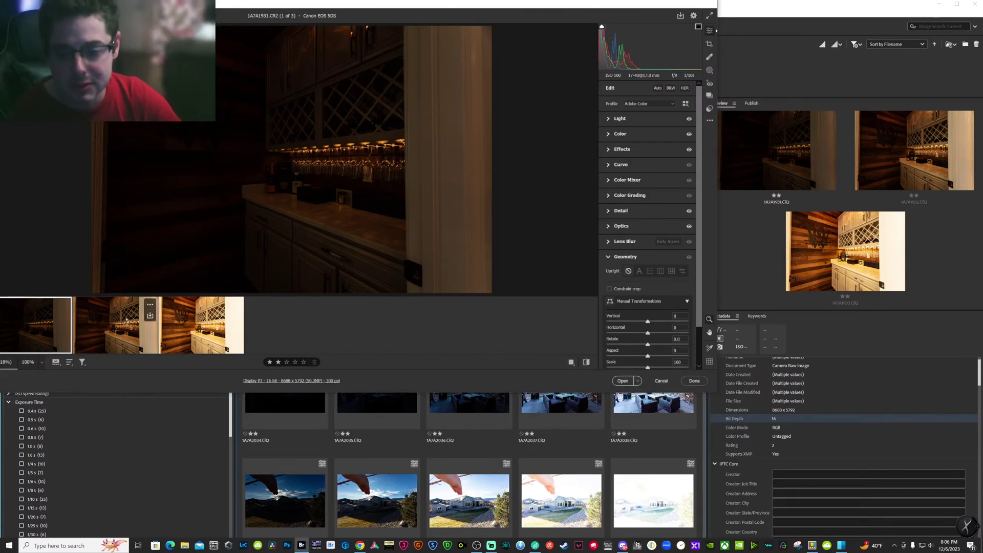
For all three images, boost Saturation to +100 and sample the white balance from the white tag among the wine glasses
click(141, 332)
key(ctrl+a)
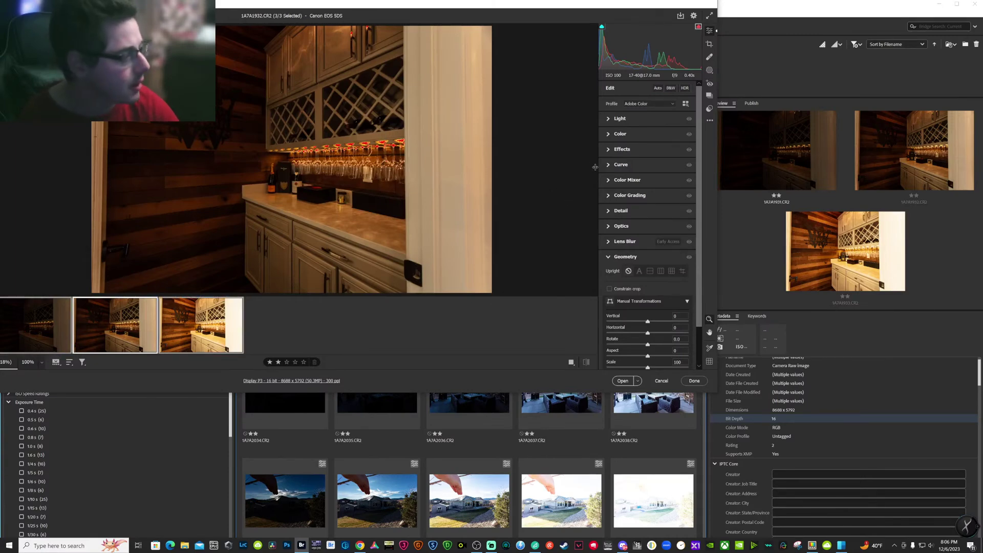
click(607, 135)
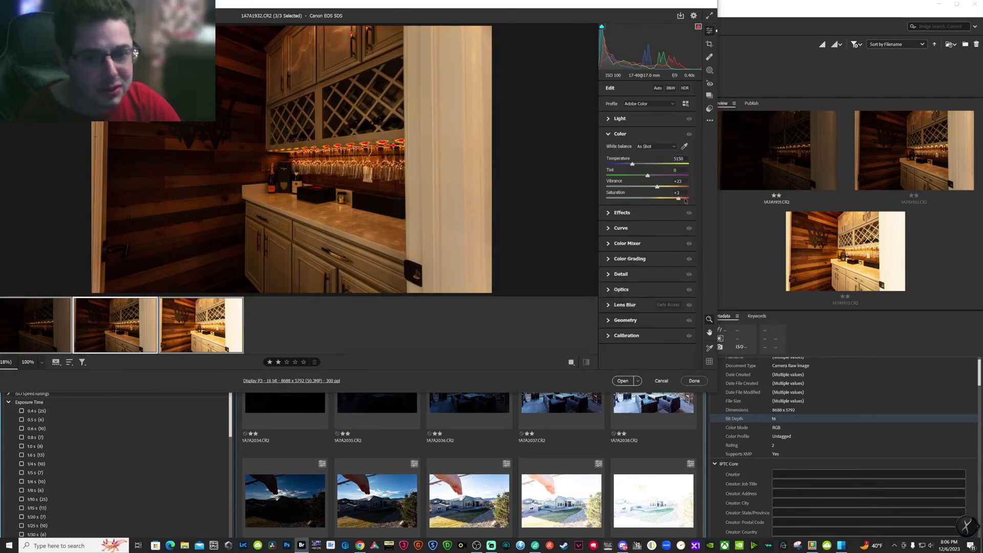
drag(685, 201, 691, 200)
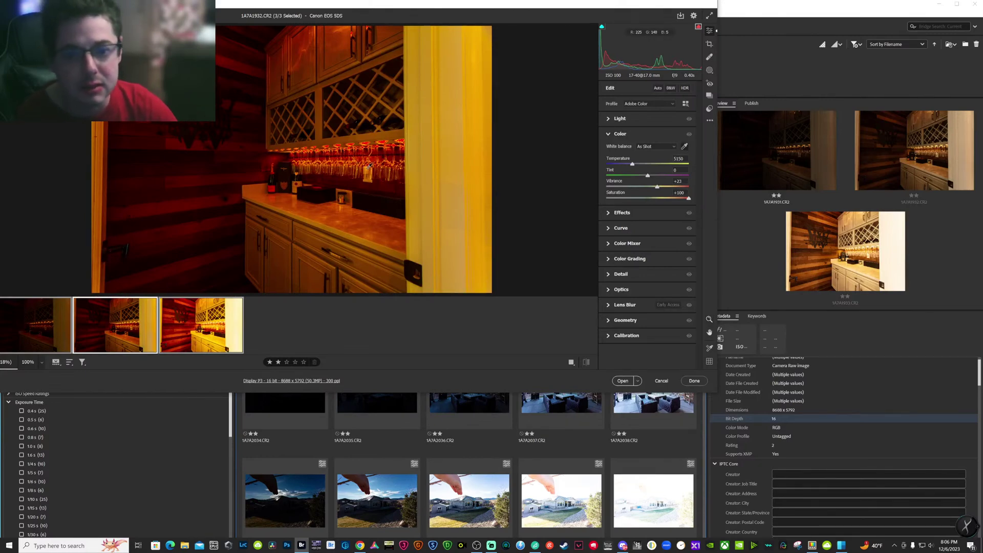
click(368, 176)
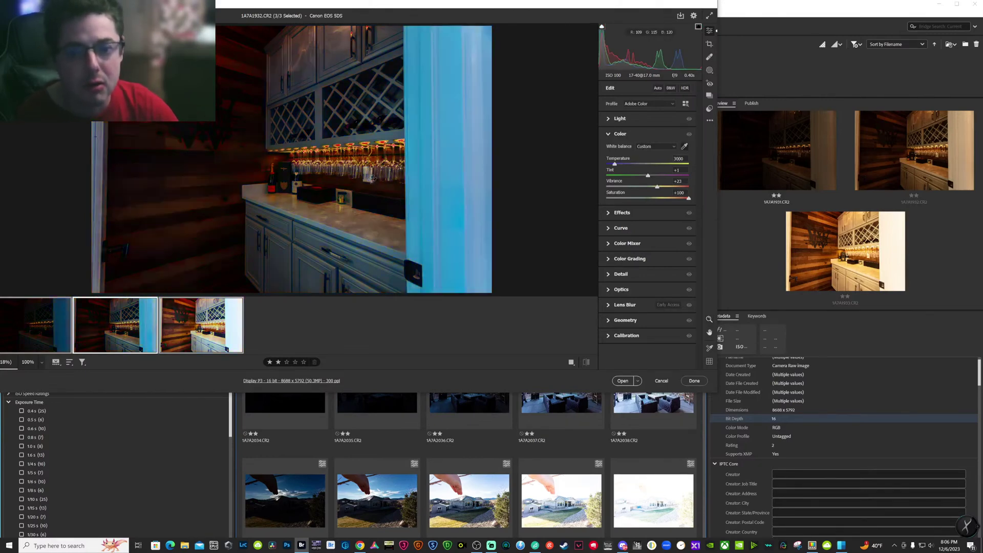
Reset Saturation to 0 and set the Temperature to 3300, keeping the Camera Raw edits on all three images
click(679, 193)
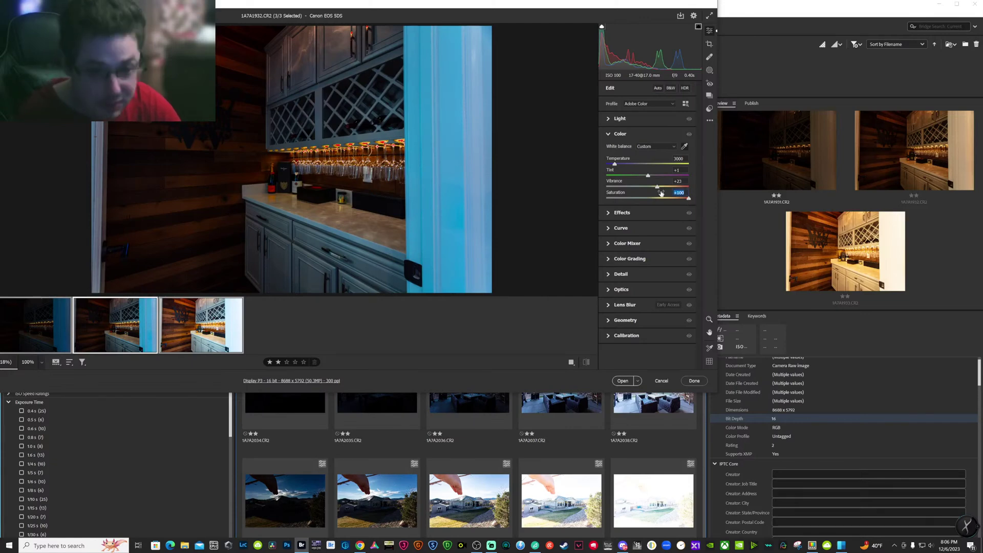
text(0)
key(Return)
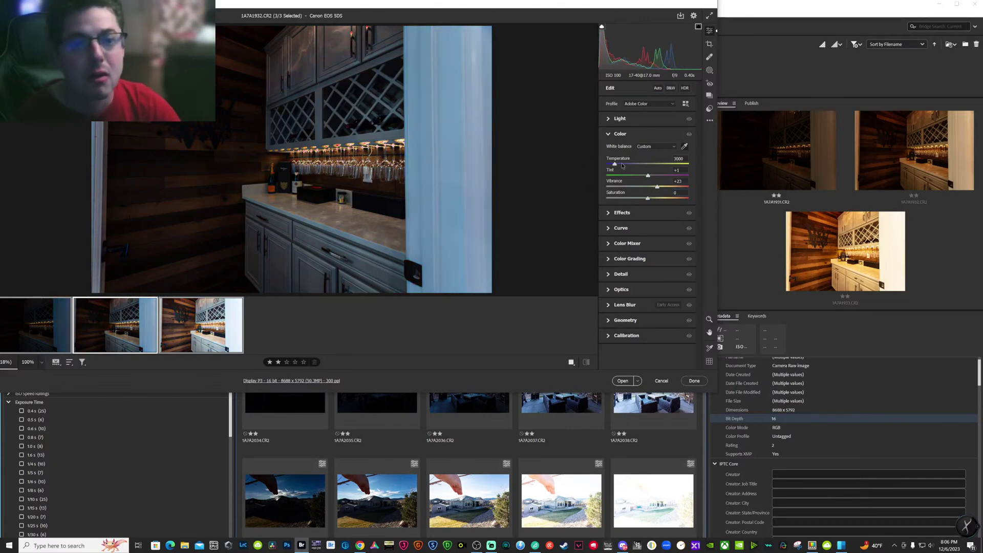
click(615, 163)
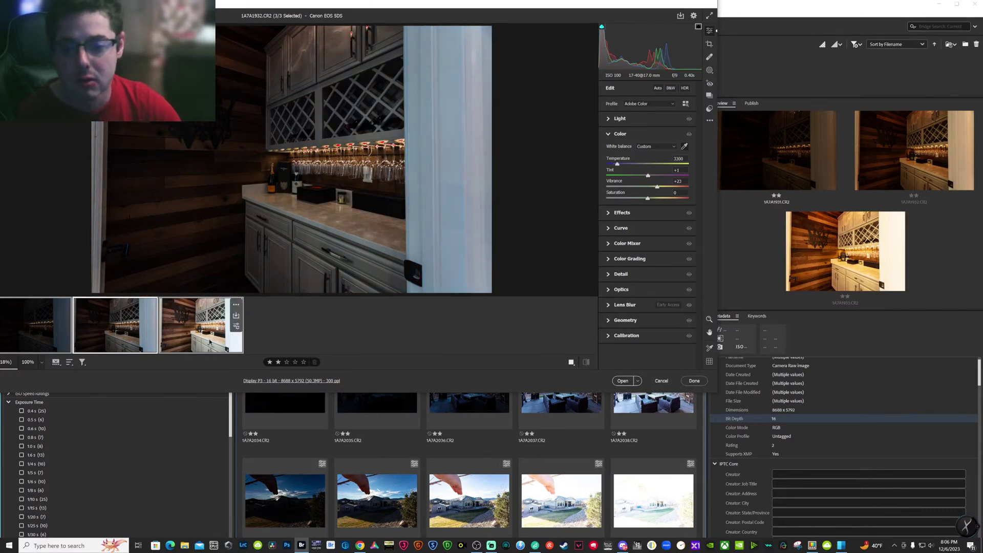
click(694, 380)
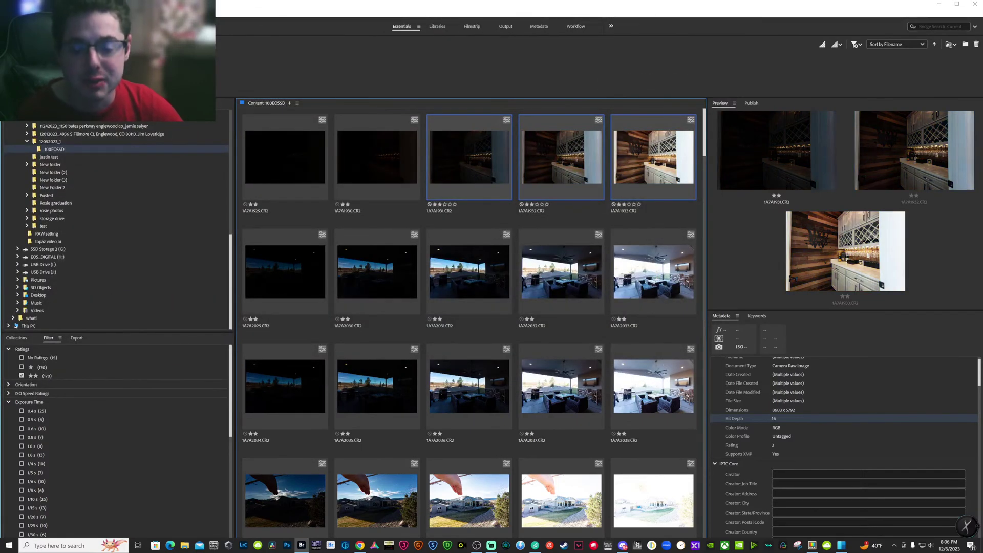
Load the three selected exposures as layers of one Photoshop document and clear the payment and Yellow Duck windows out of the way
click(91, 13)
mouse_move(128, 90)
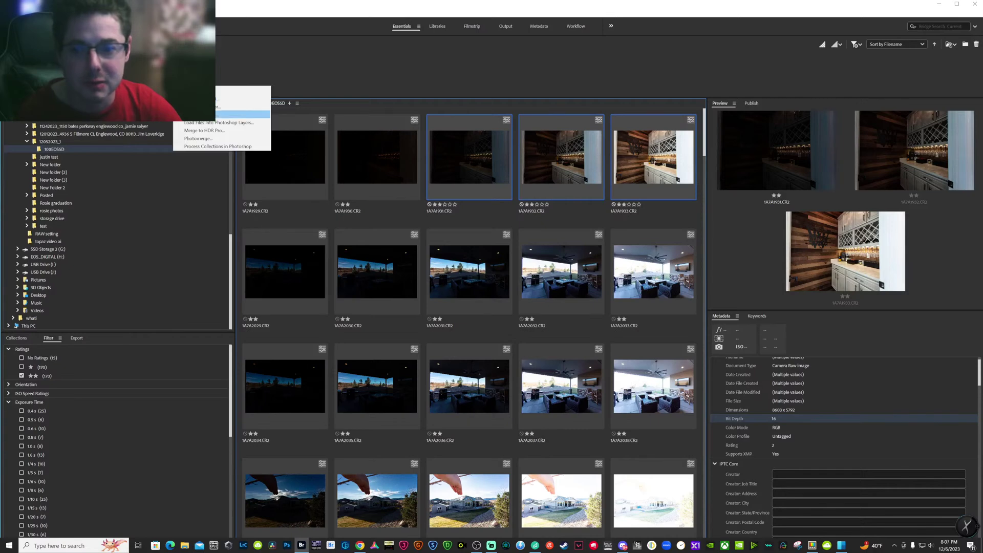
click(209, 124)
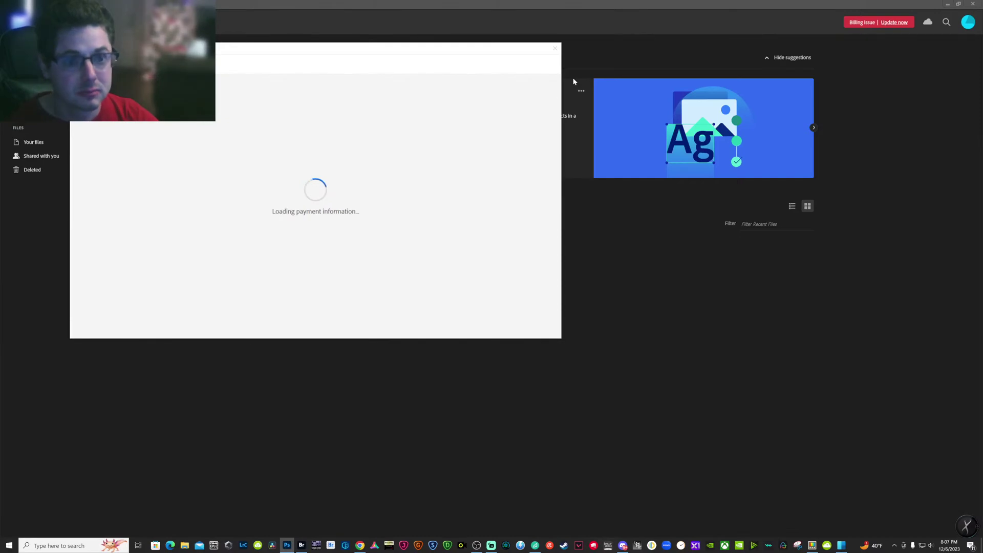
click(555, 47)
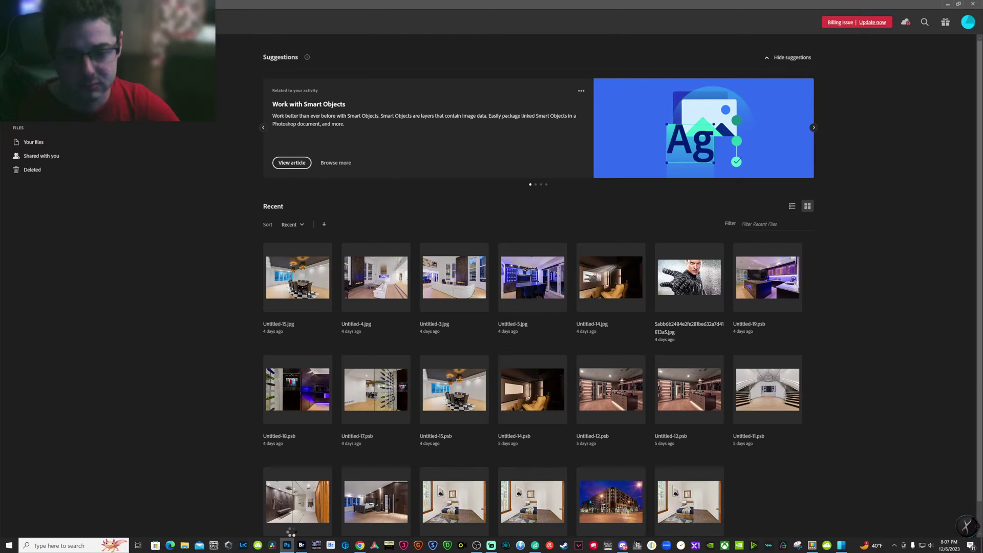
click(296, 544)
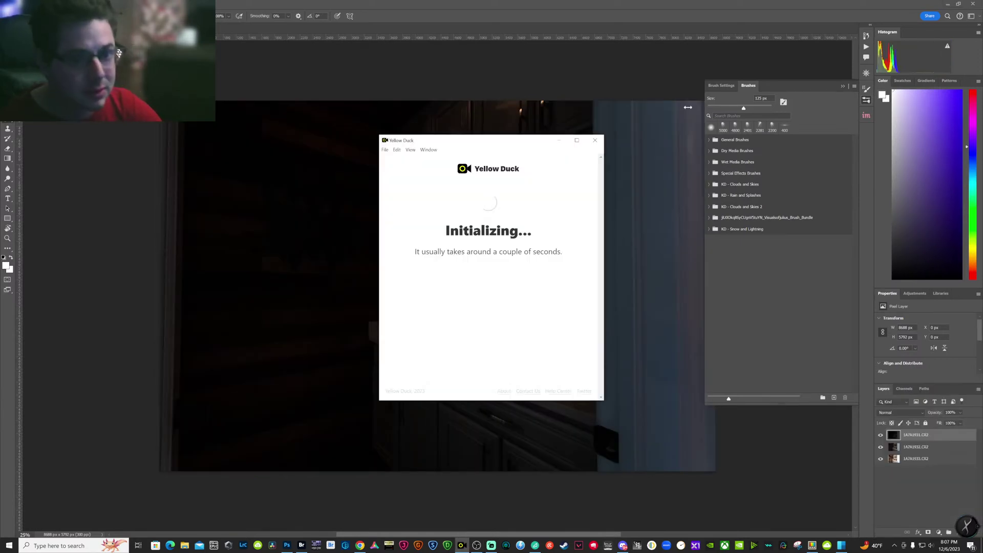
drag(511, 146, 982, 240)
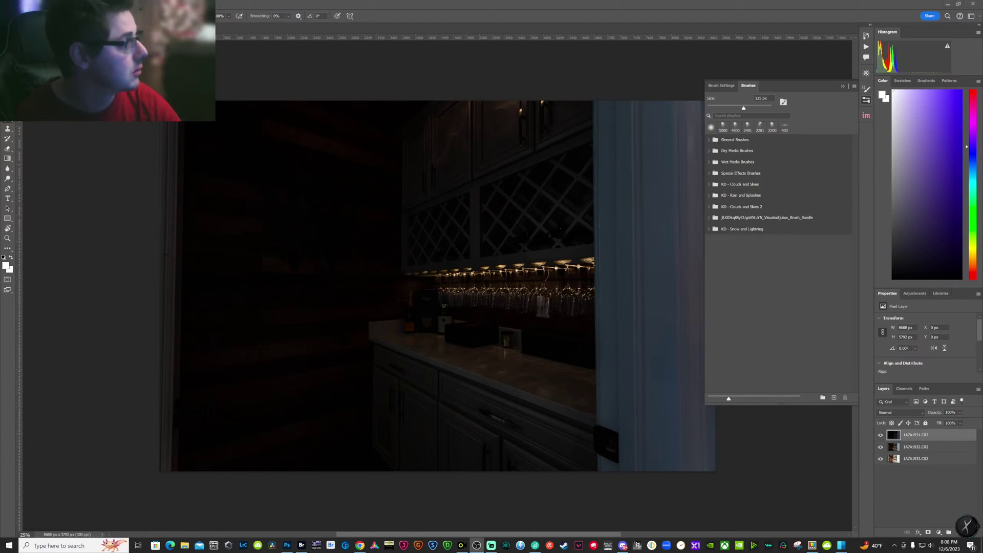
click(518, 15)
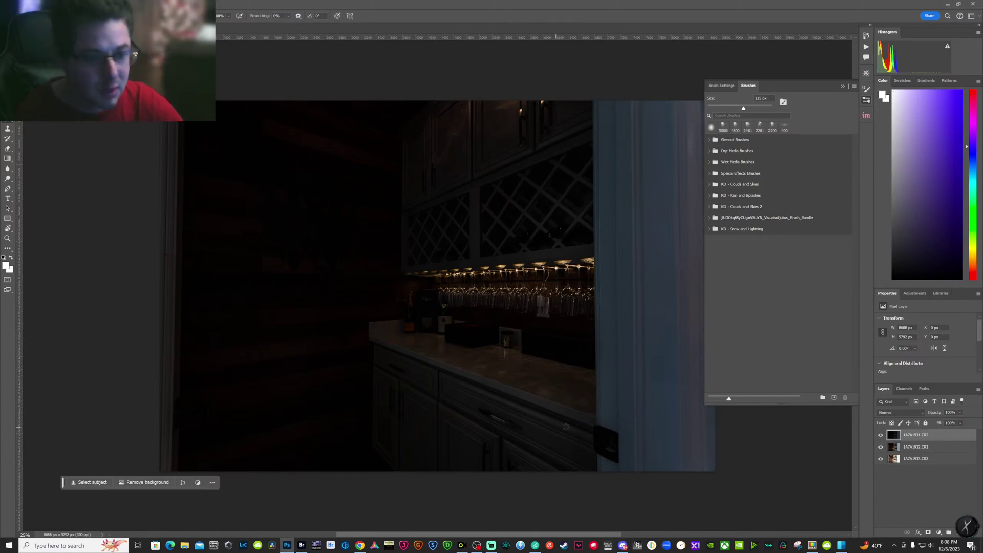
Move the 1A7A1932.CR2 layer to the bottom of the stack and compare the exposures by toggling the upper layers' visibility
click(916, 447)
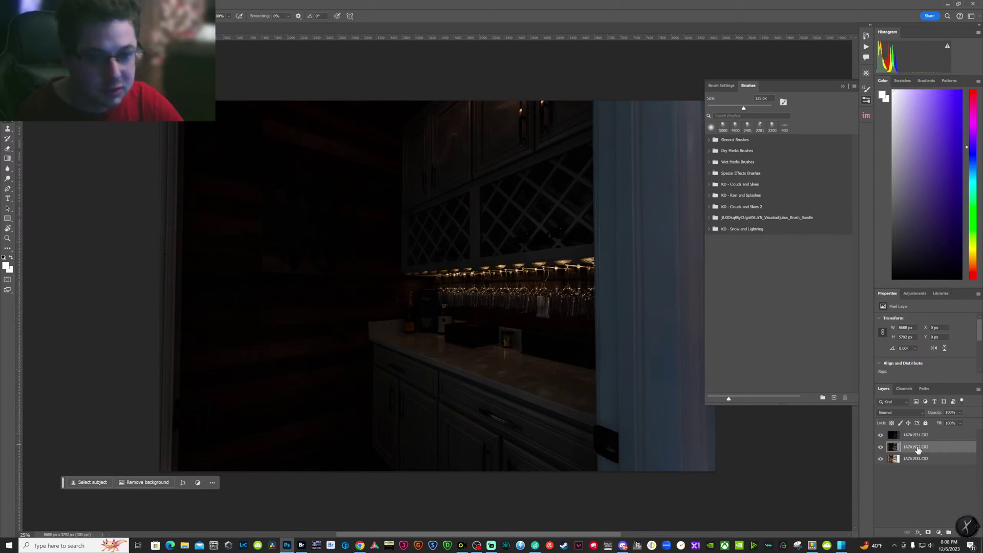
drag(916, 447, 918, 475)
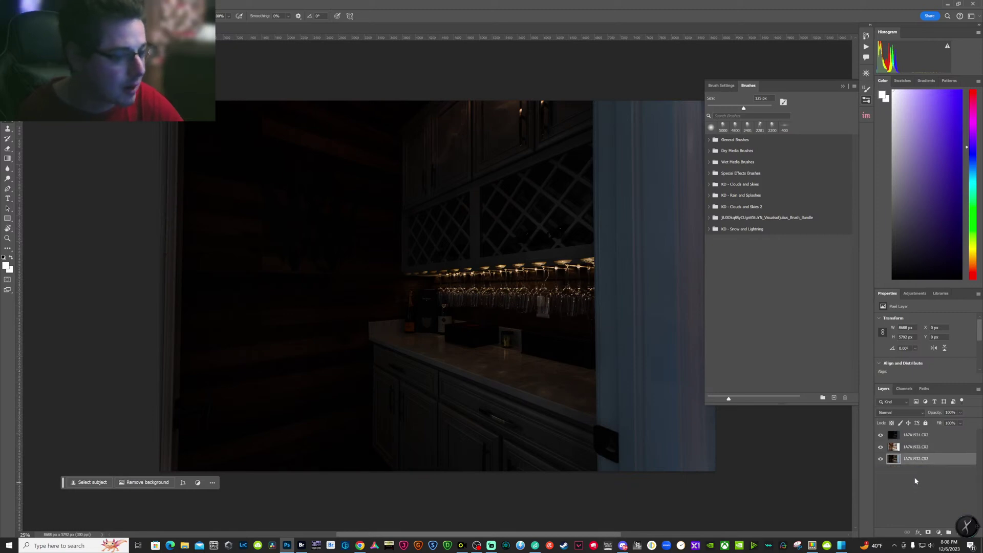
click(880, 435)
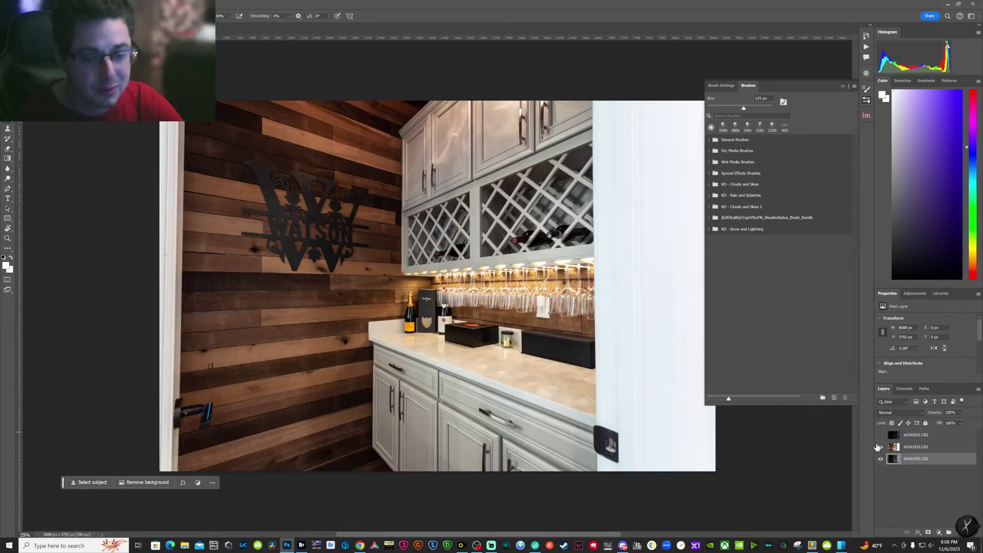
click(879, 447)
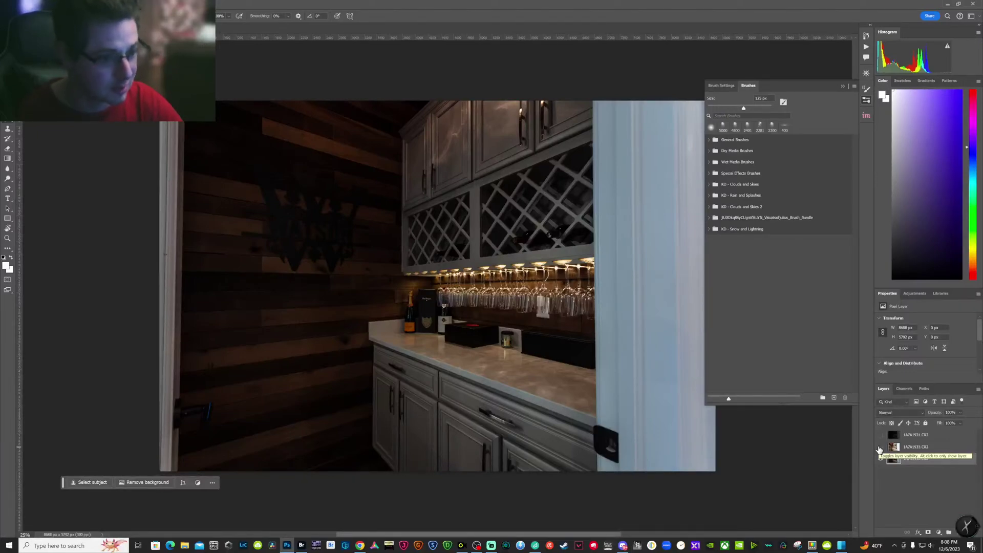
click(880, 447)
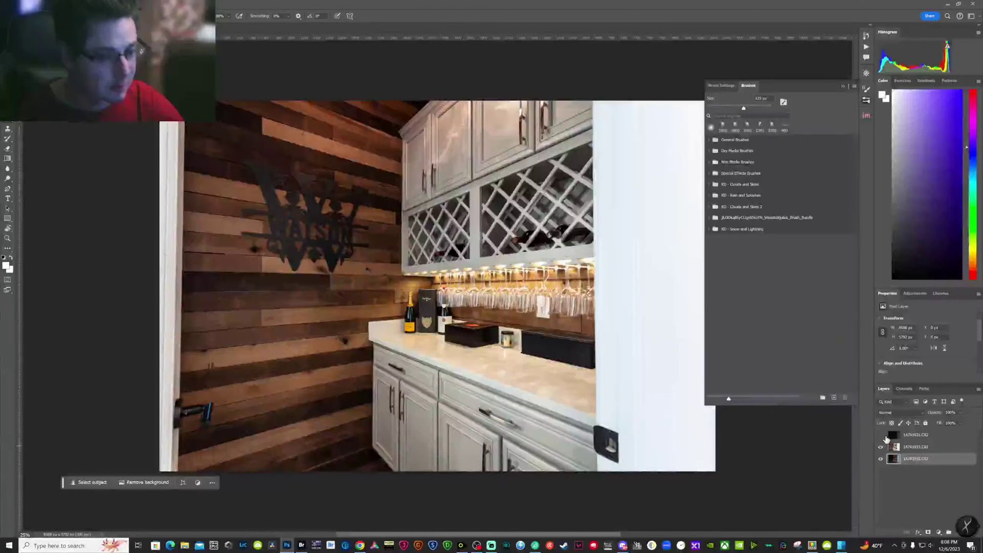
click(881, 434)
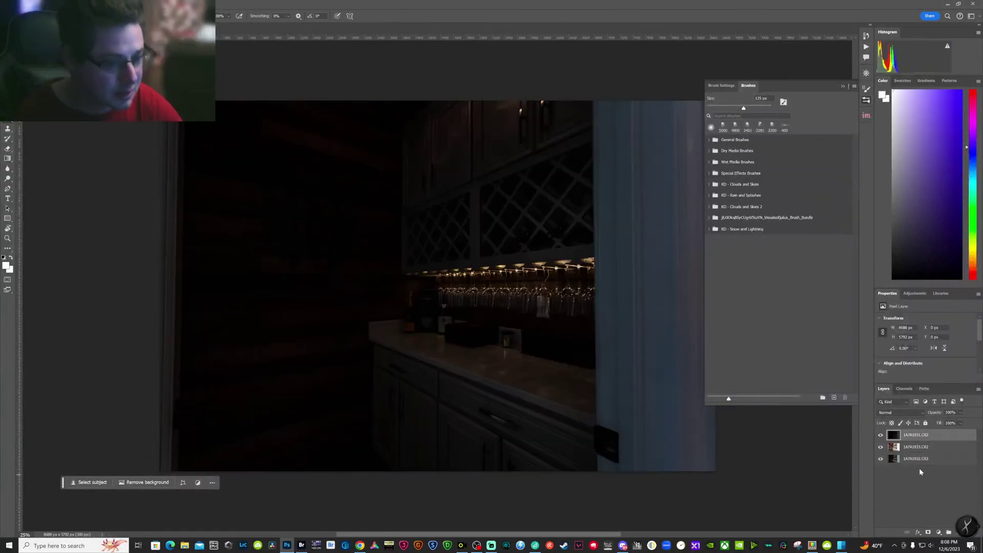
Select all three exposure layers and align them with the InstaMask panel's Align function
shift+click(923, 459)
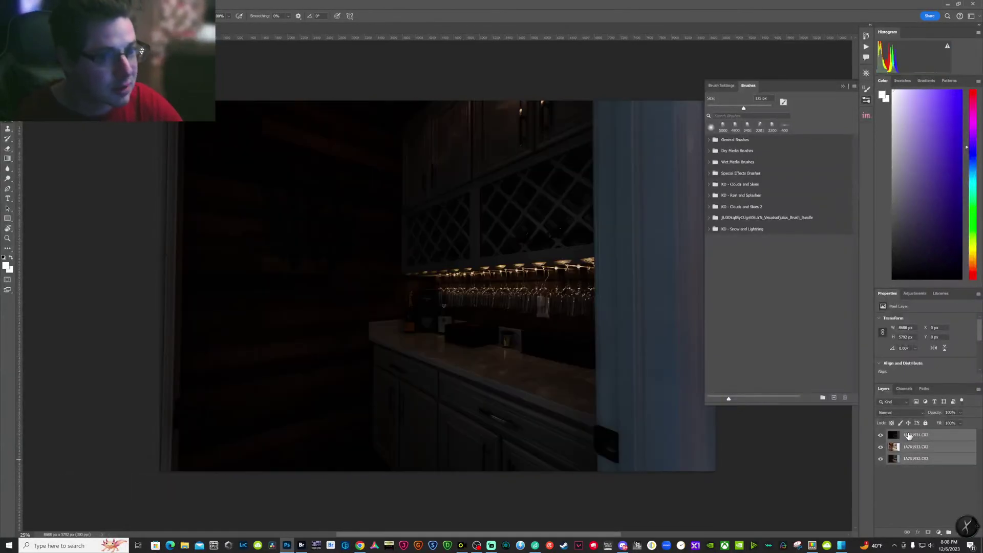
click(865, 116)
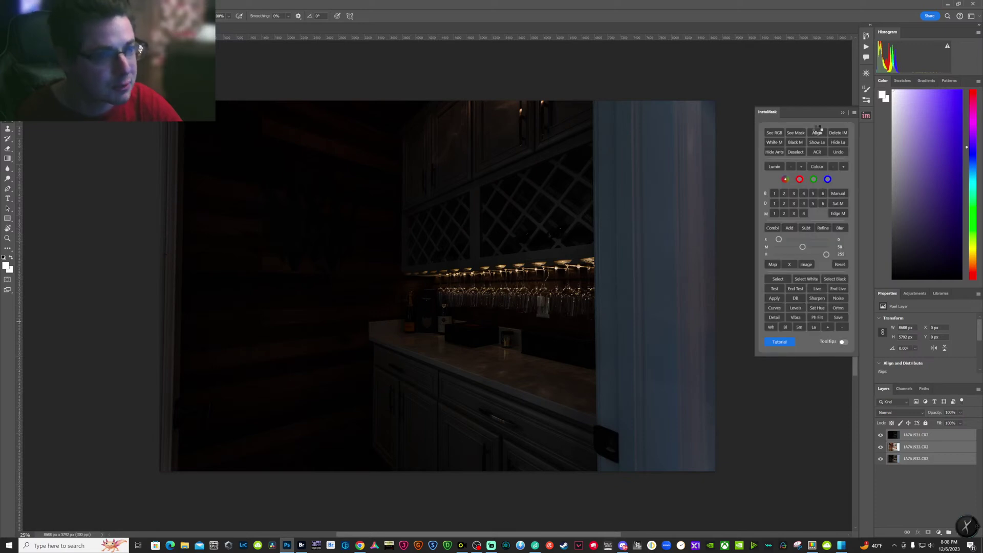
click(818, 132)
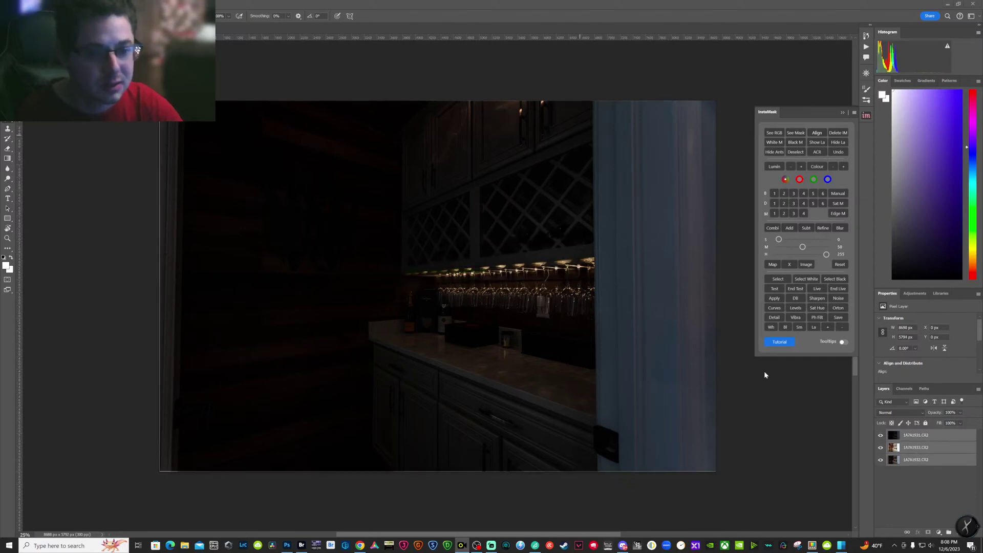
Check the alignment of the three exposures by toggling the visibility of the two upper layers
click(880, 435)
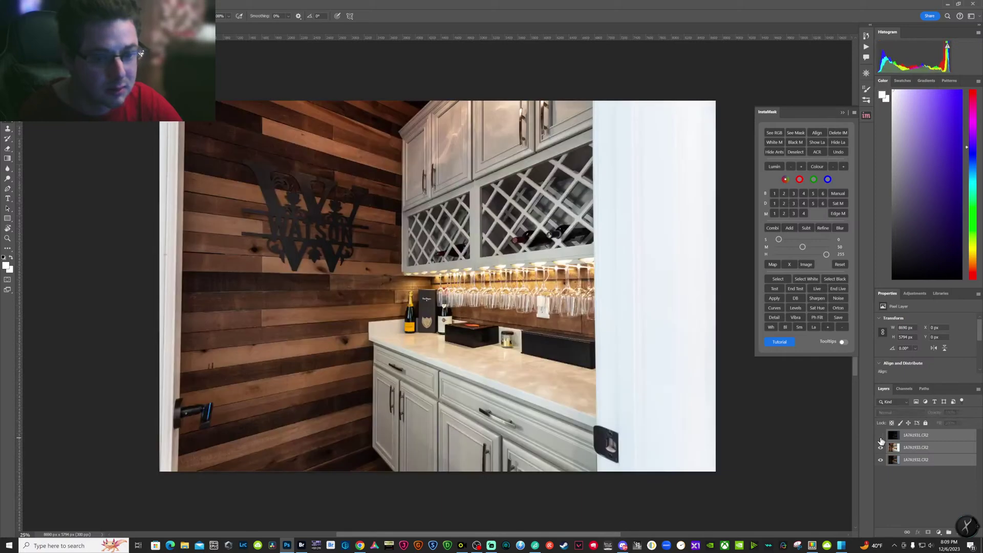
click(880, 437)
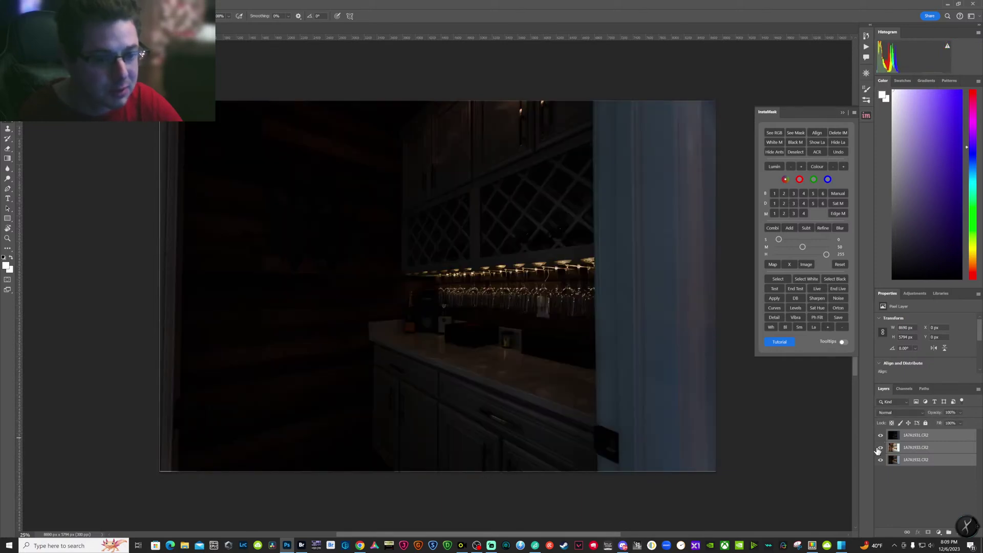
click(881, 448)
click(881, 436)
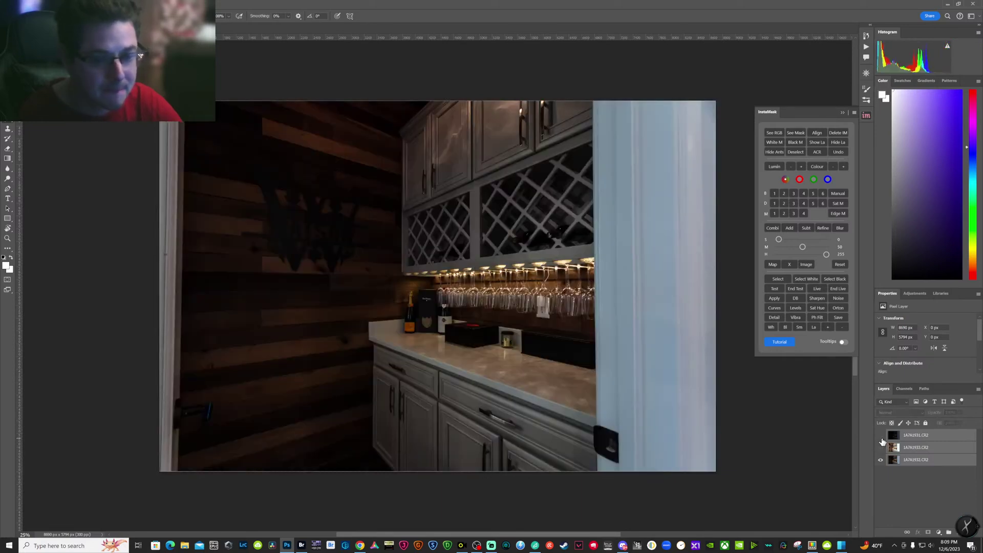
click(880, 435)
click(880, 447)
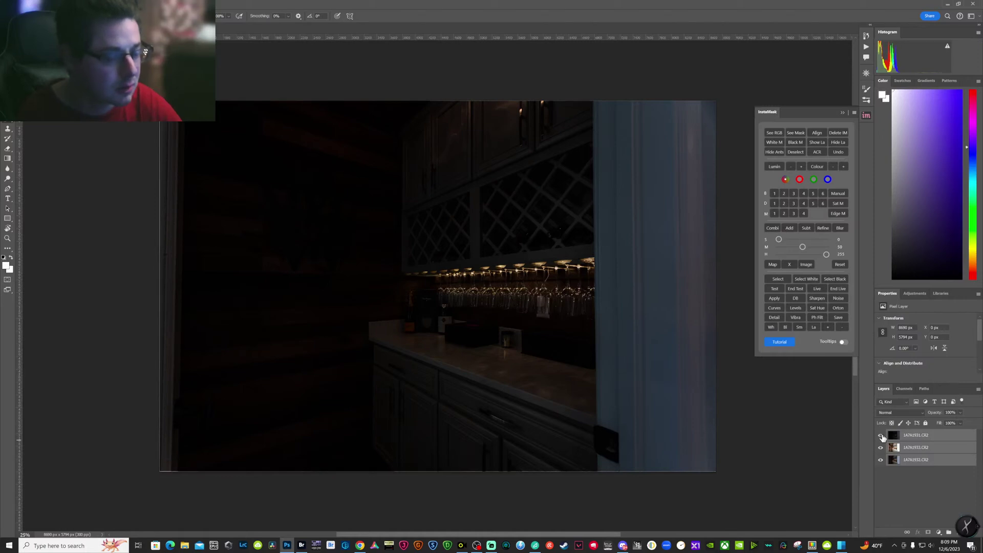
With the top layer temporarily hidden, darken the middle 1A7A1933.CR2 layer using the Camera Raw Filter
click(880, 436)
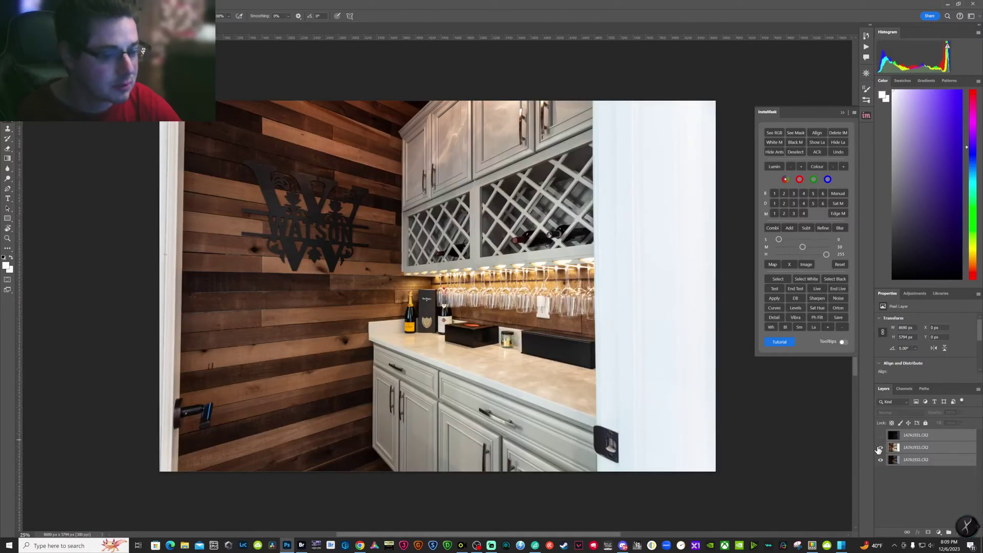
click(893, 450)
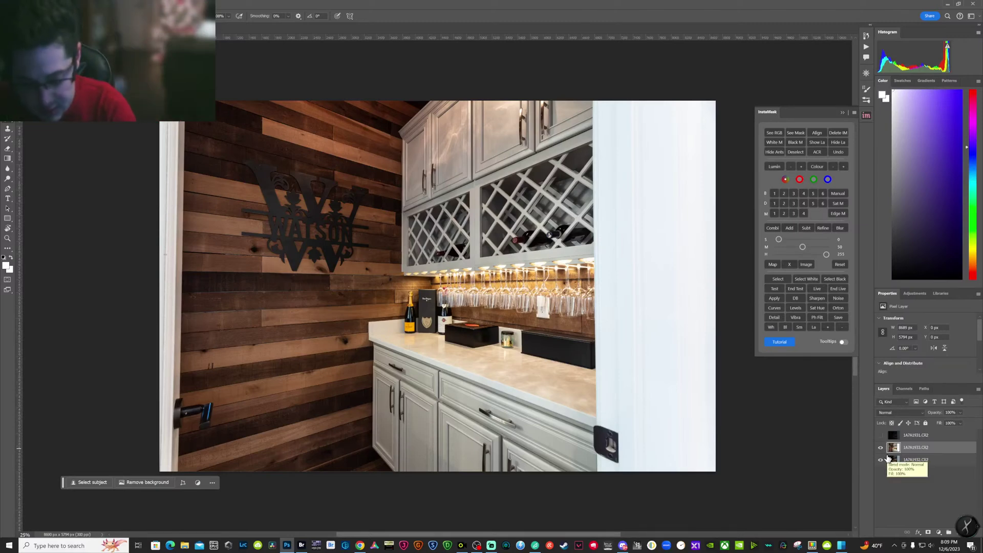
key(ctrl+shift+a)
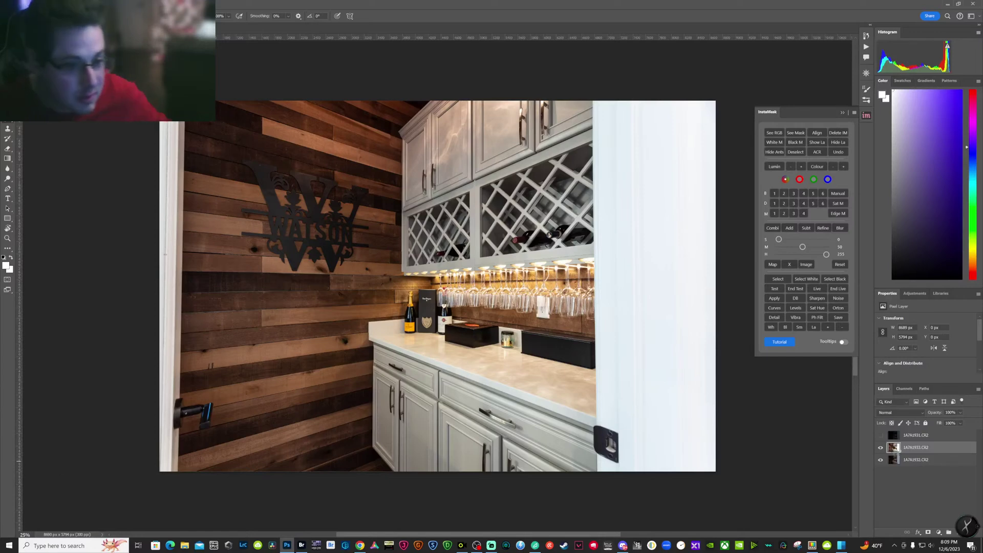
click(895, 450)
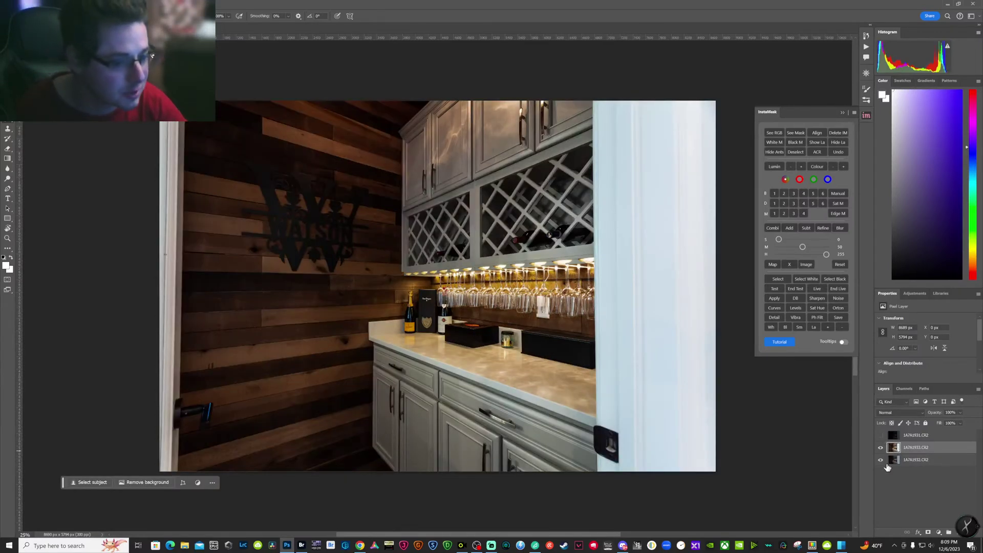
click(880, 435)
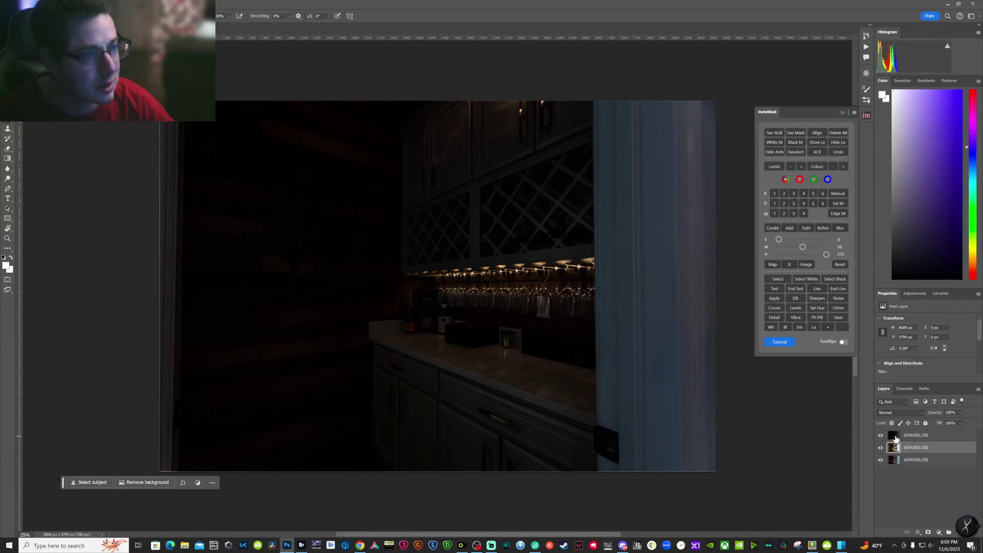
Hide the two upper exposure layers and generate the InstaMask D 3 selection from the bottom 1A7A1932.CR2 layer
click(891, 435)
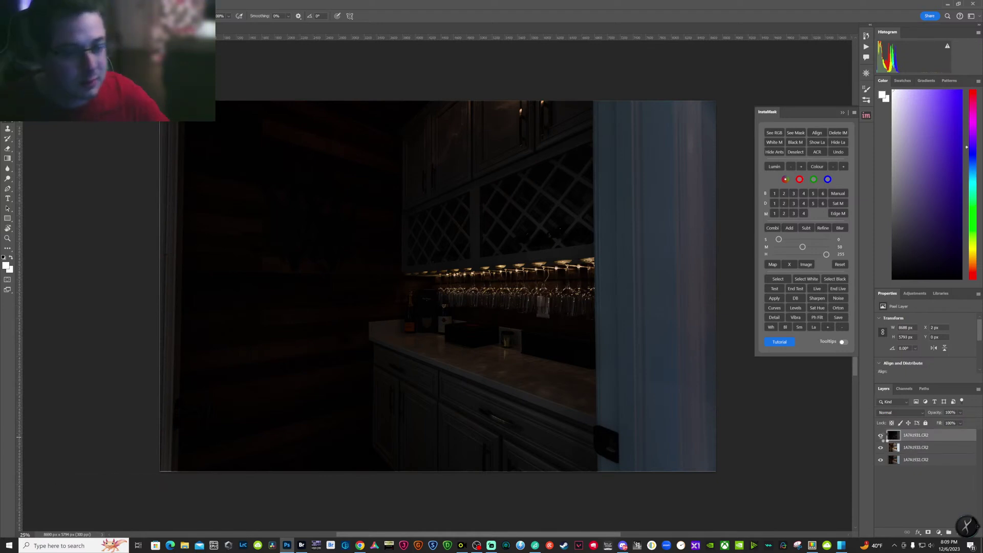
click(881, 435)
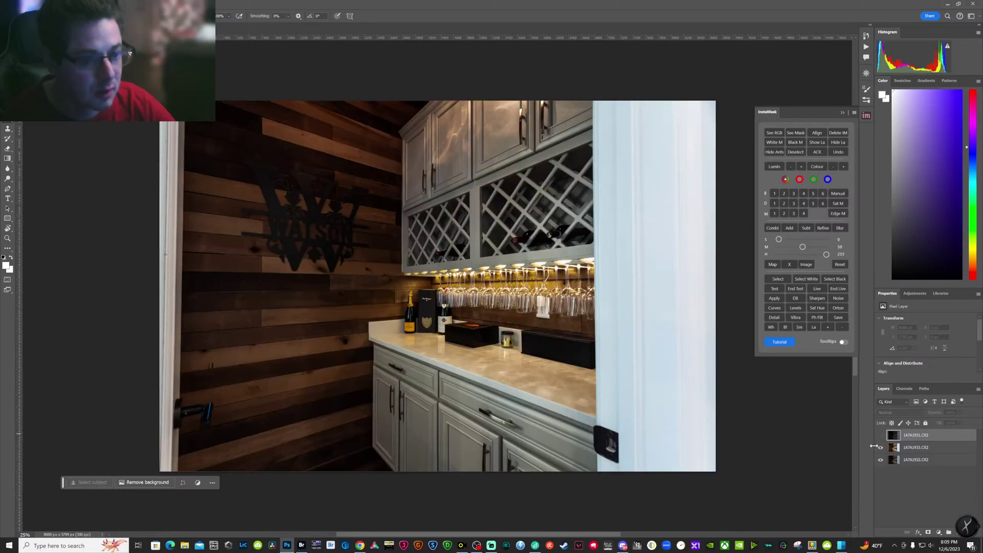
click(881, 446)
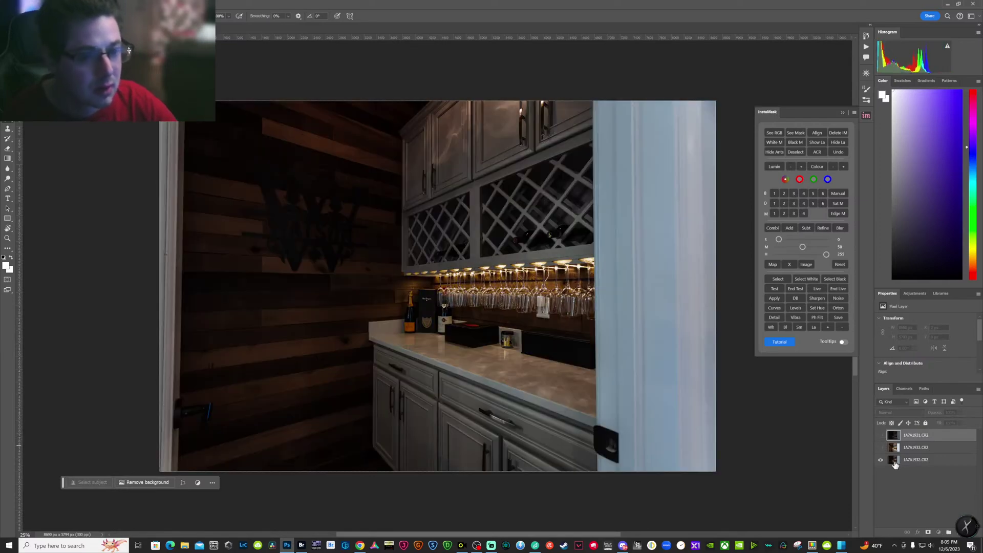
click(899, 460)
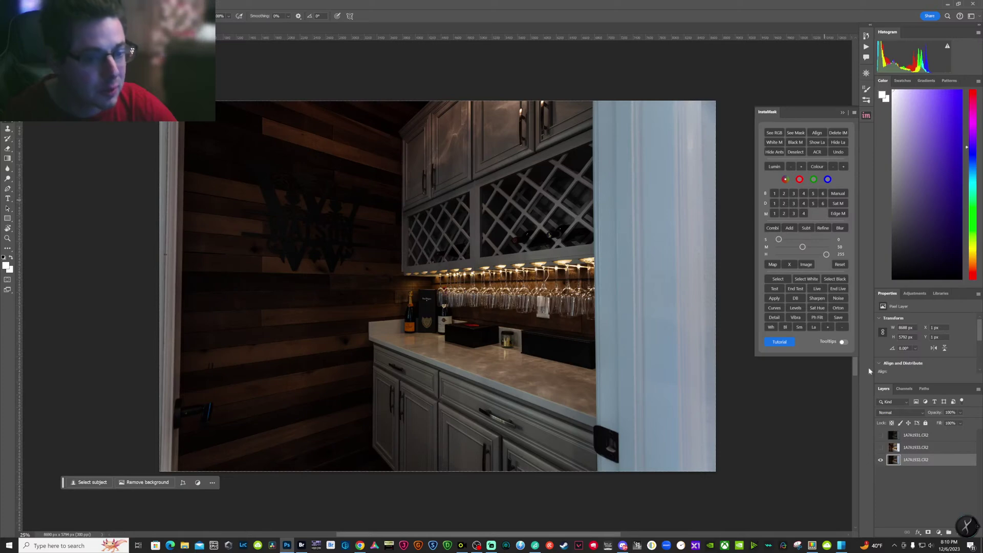
click(794, 204)
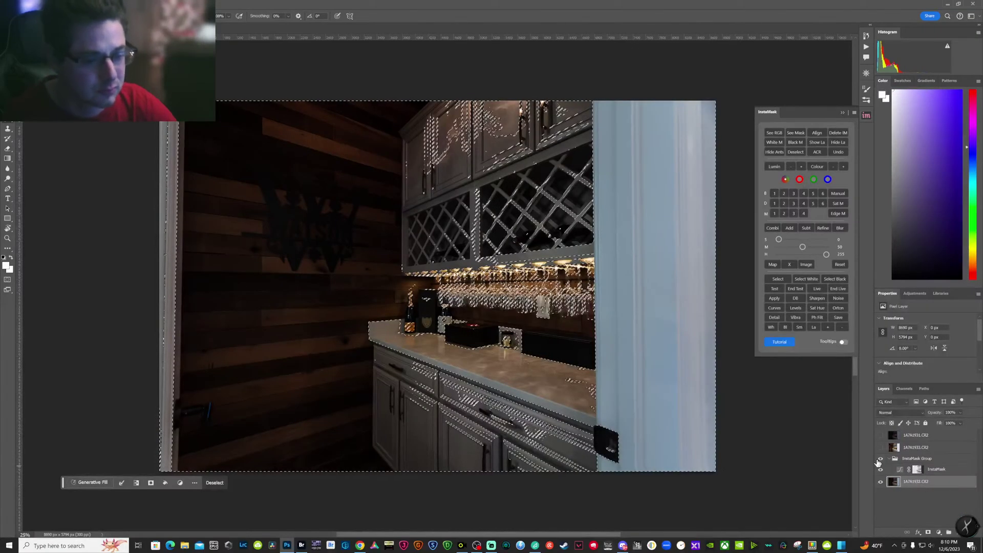
Show the 1A7A1933.CR2 layer, mask it with the active InstaMask selection and compare the blend by toggling its visibility
click(879, 447)
click(916, 446)
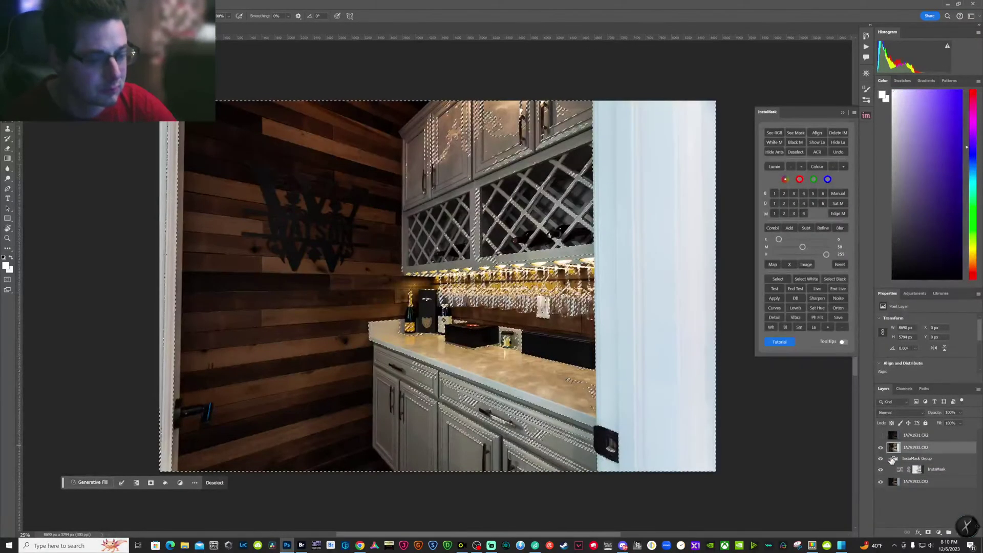
click(928, 532)
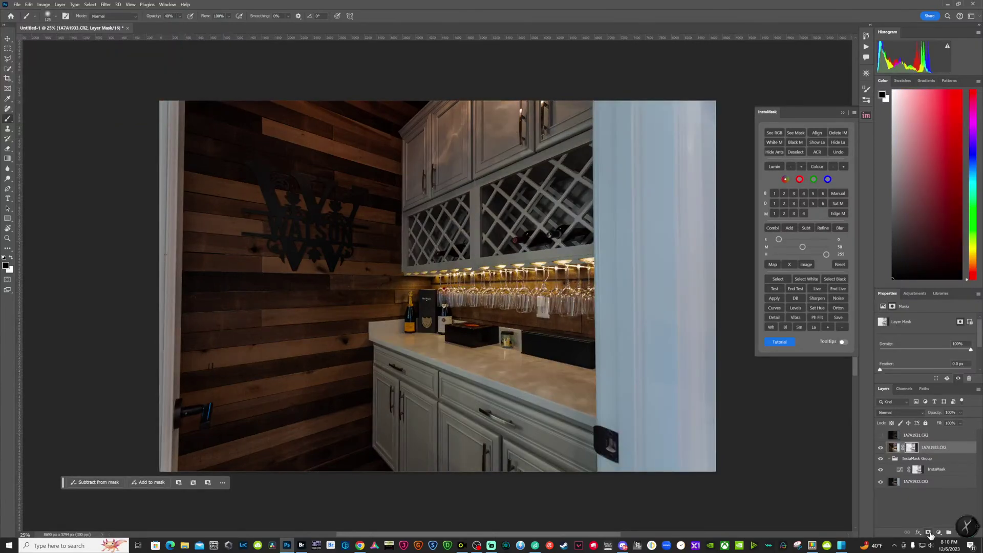
click(880, 447)
click(881, 447)
click(893, 447)
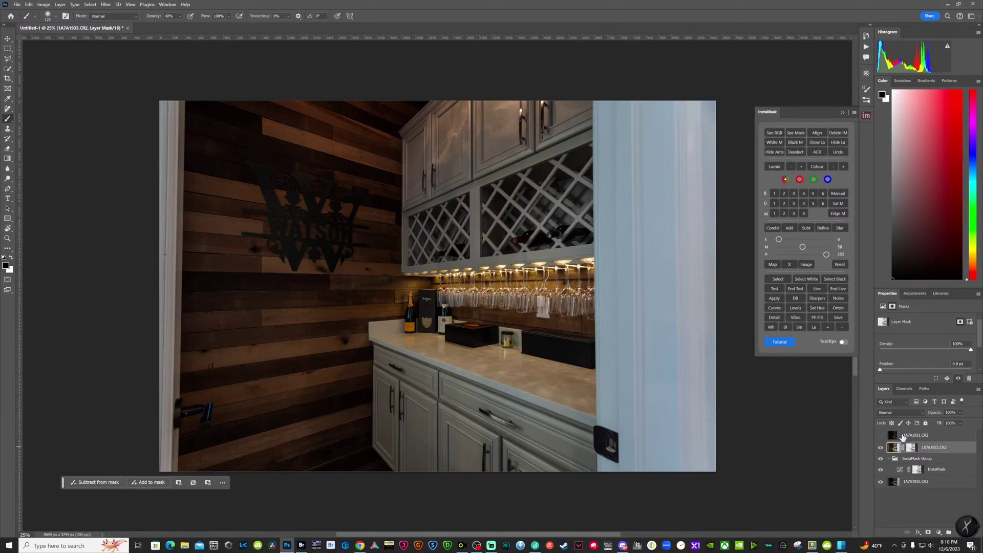
Generate the InstaMask B 3 mask, load it as a selection and apply it as a layer mask to the visible 1A7A1931.CR2 layer
click(793, 193)
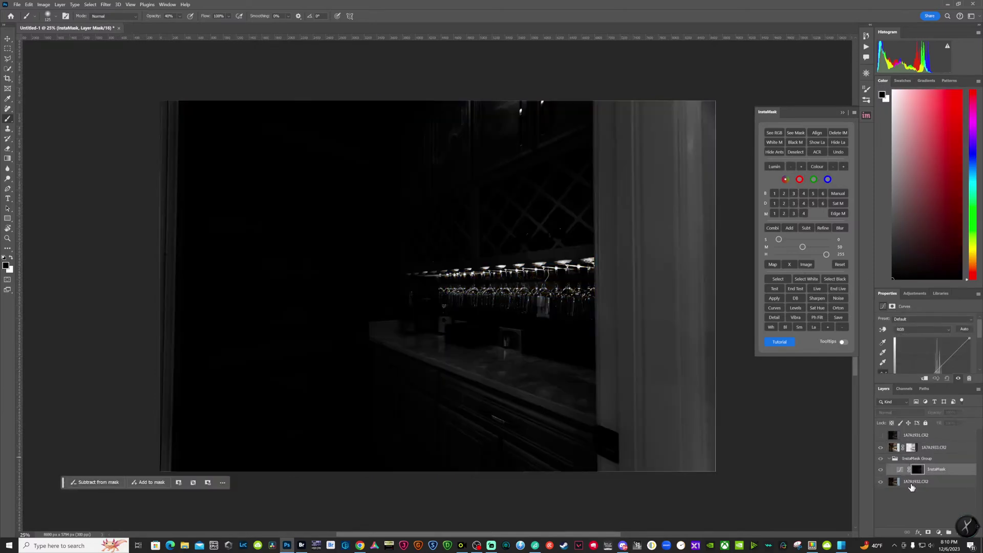
click(911, 484)
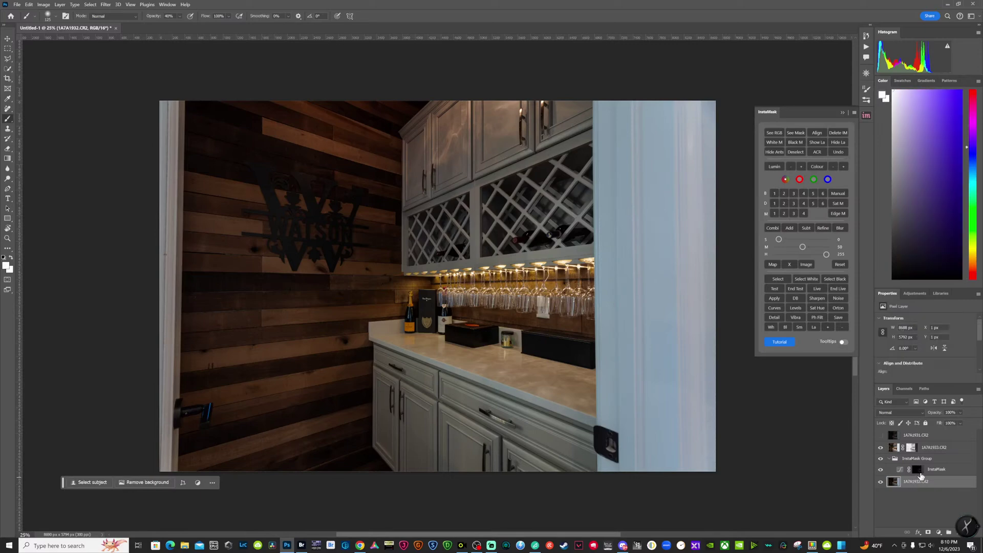
ctrl+click(916, 469)
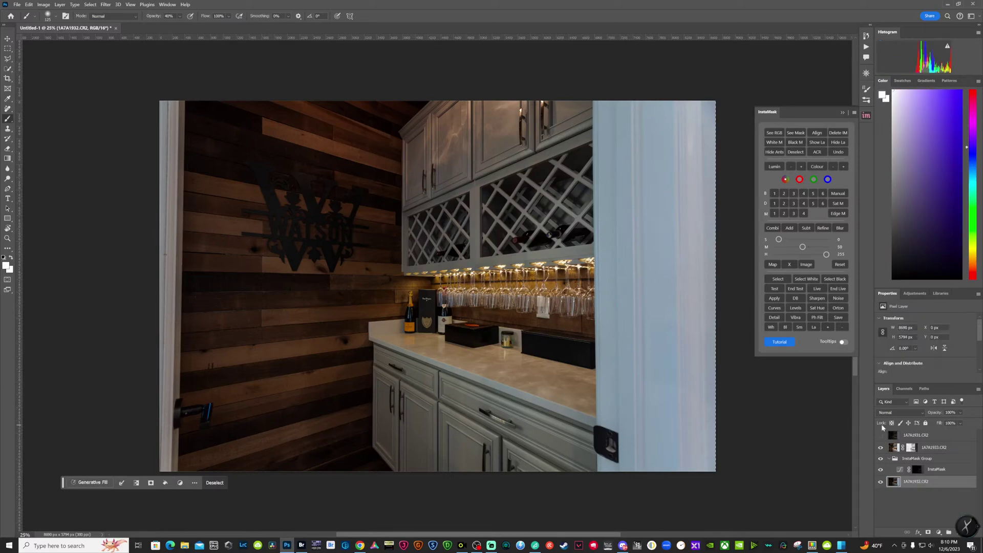
click(880, 435)
drag(893, 434, 897, 462)
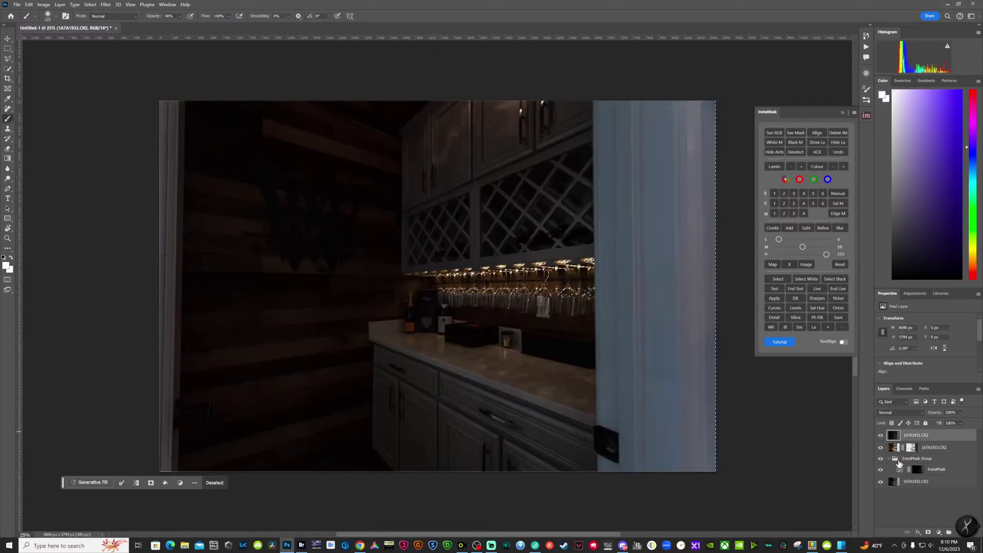
click(928, 533)
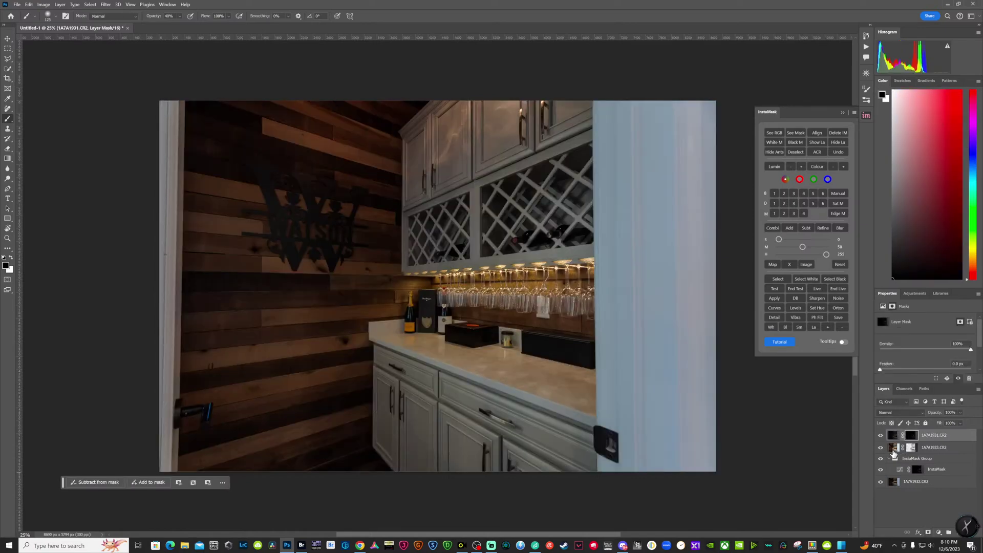
Lower the 1A7A1933.CR2 layer's opacity to 67% and check the top layer's contribution by toggling its visibility
click(893, 448)
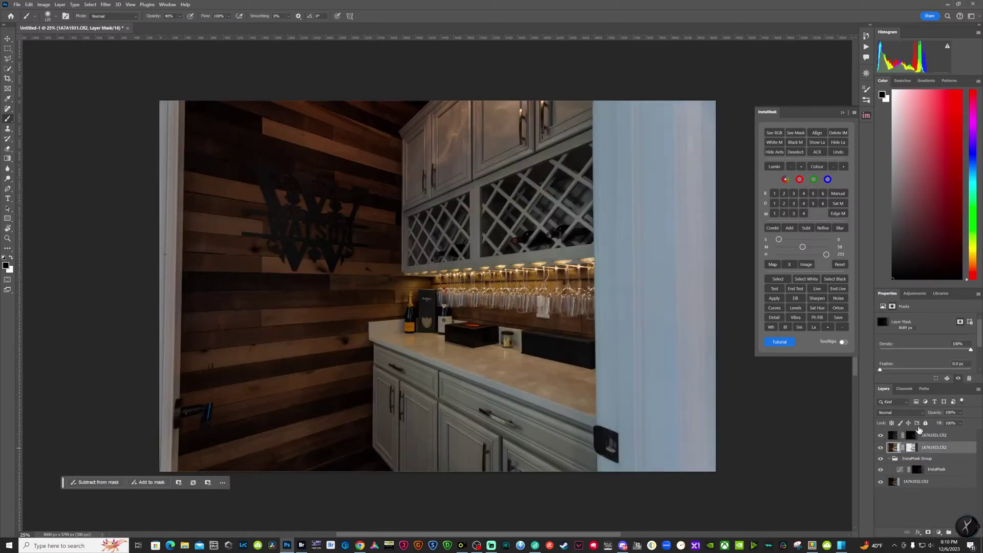
click(960, 412)
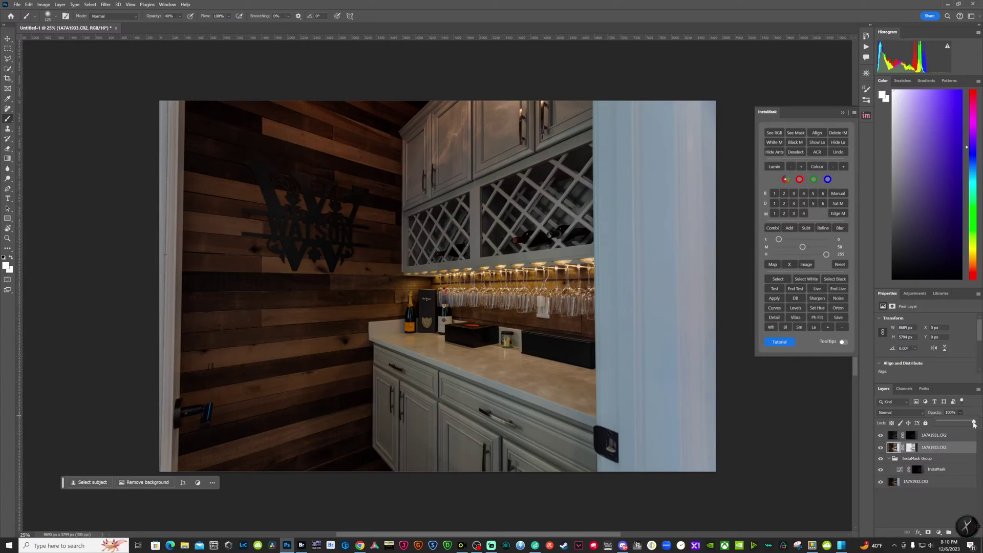
drag(973, 421, 963, 425)
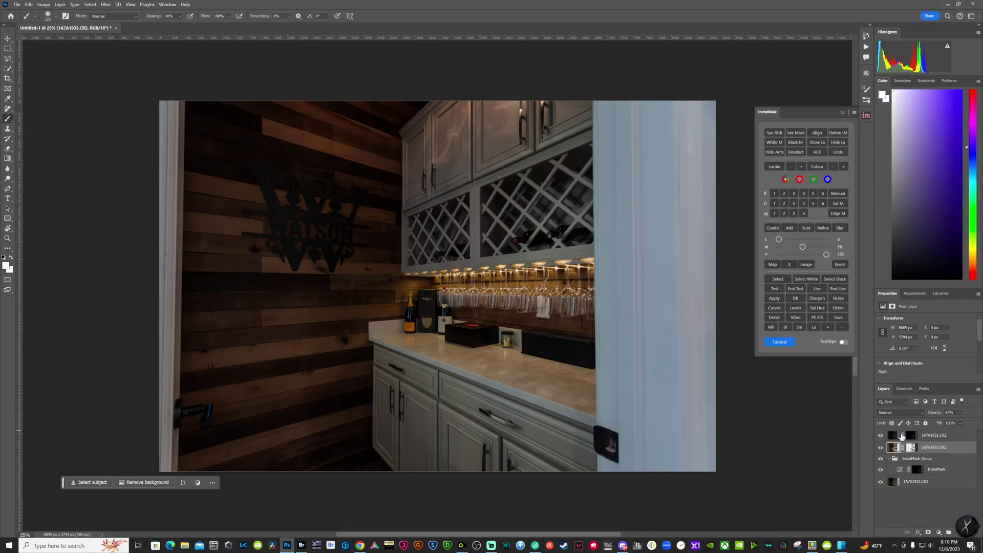
click(879, 435)
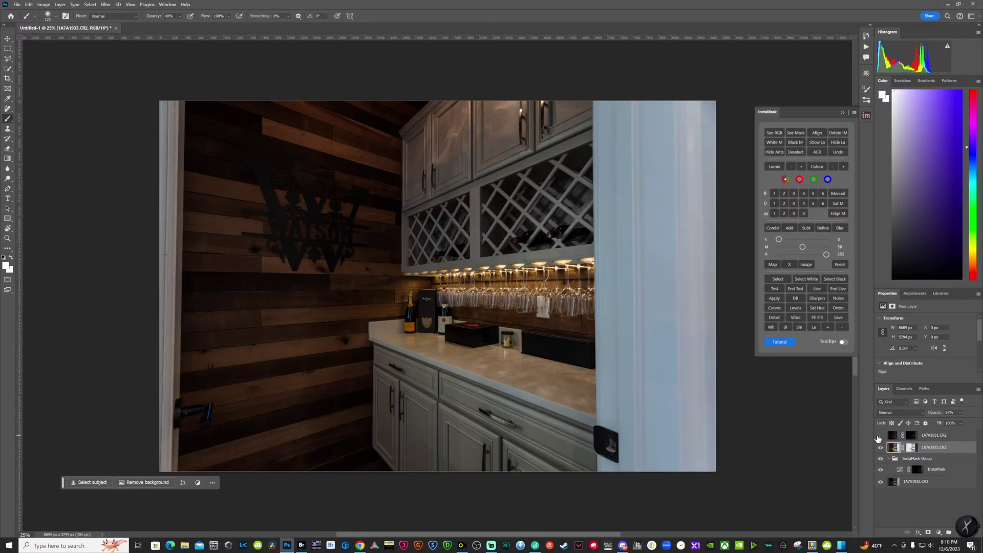
click(880, 436)
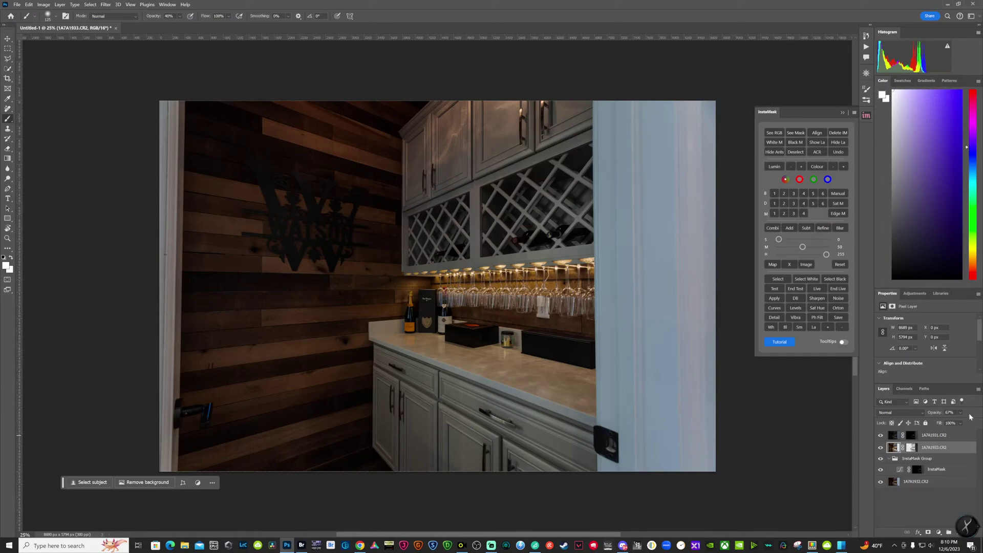
Select every layer from 1A7A1932.CR2 to 1A7A1931.CR2 and merge them into a single layer above the originals
click(919, 483)
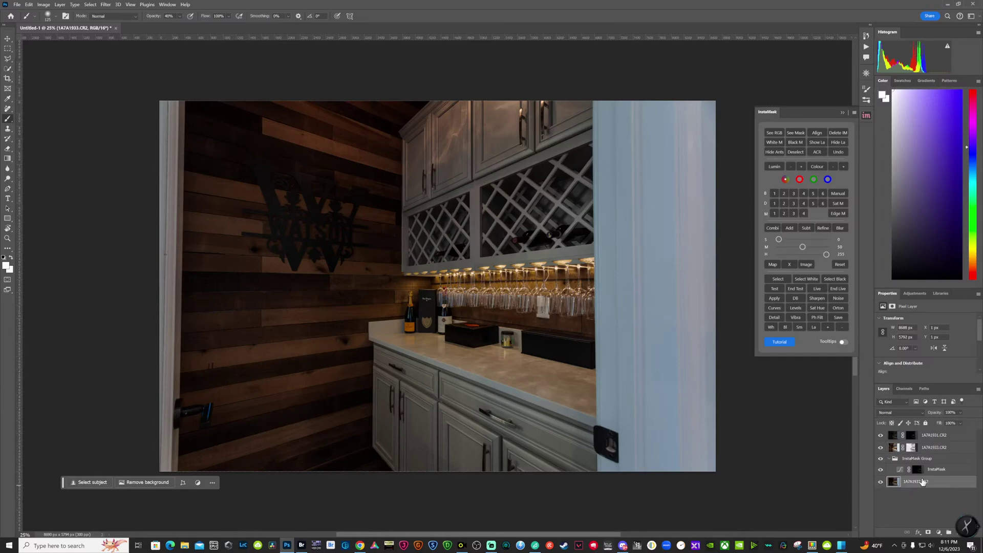
shift+click(931, 438)
right_click(932, 439)
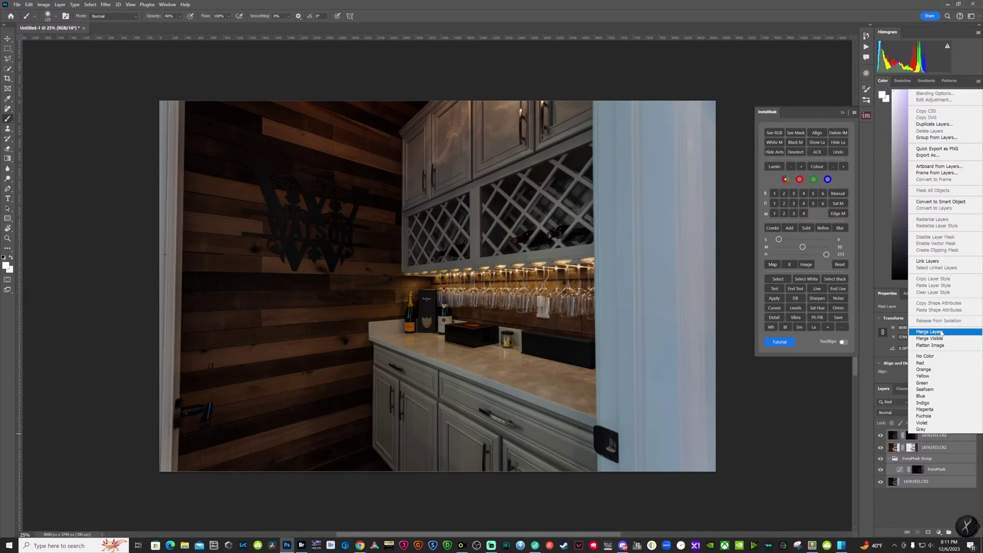
click(941, 333)
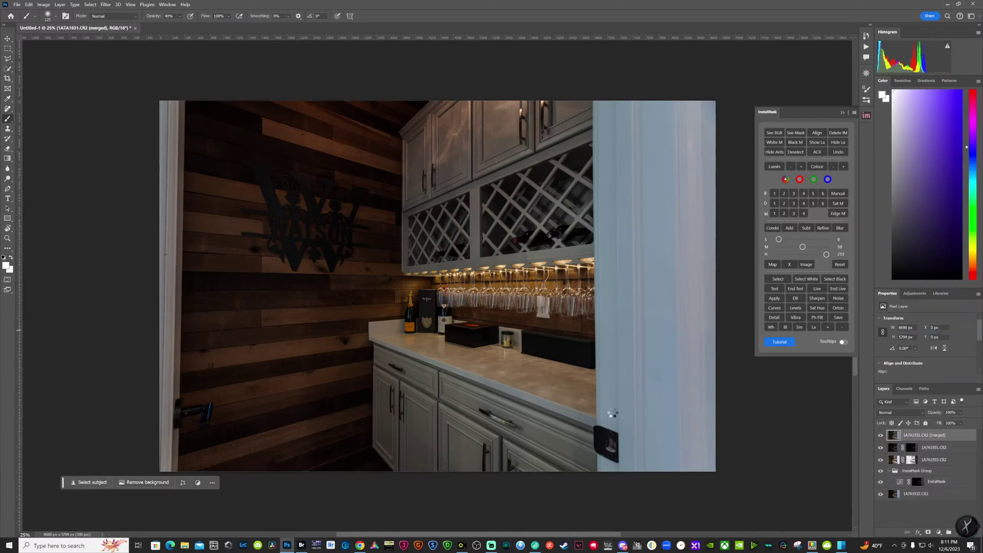
Open the merged layer in the Camera Raw Filter, set the contrast to +10 and apply the Auto upright correction
key(ctrl+shift+a)
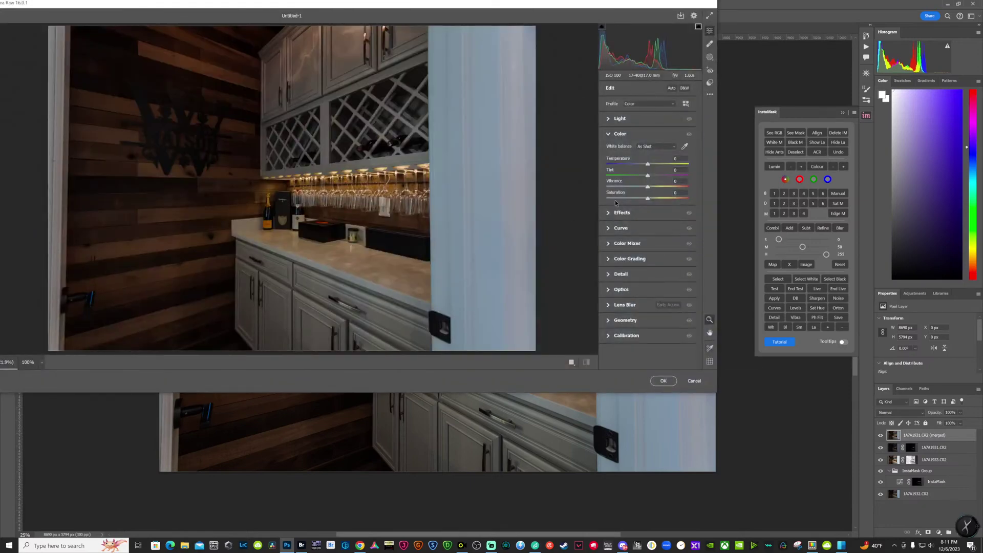
click(608, 119)
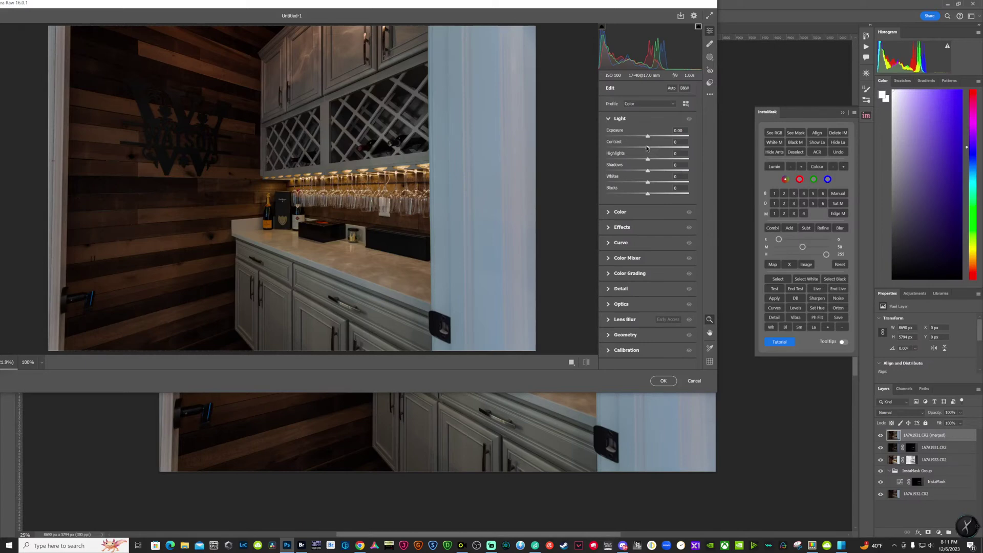
drag(646, 148, 651, 149)
click(607, 335)
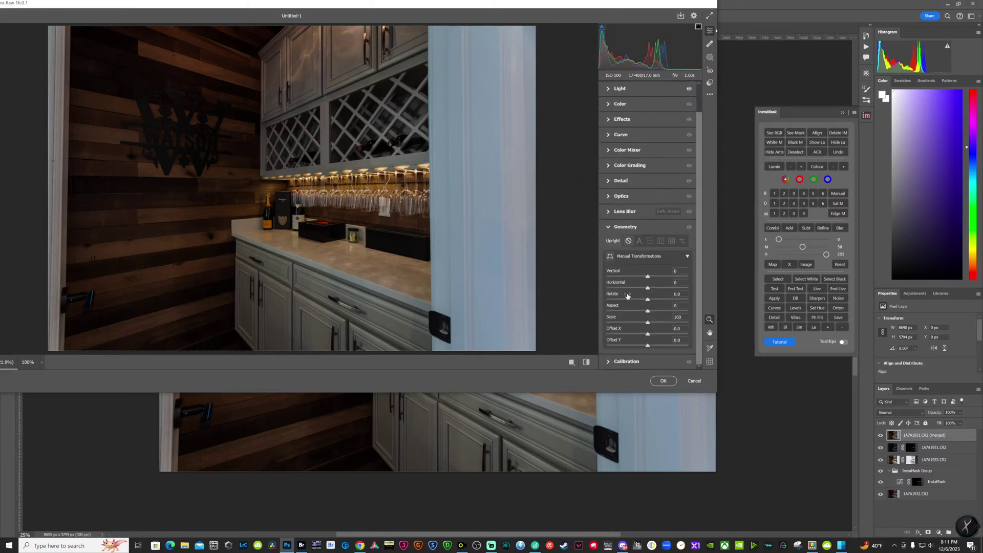
click(638, 241)
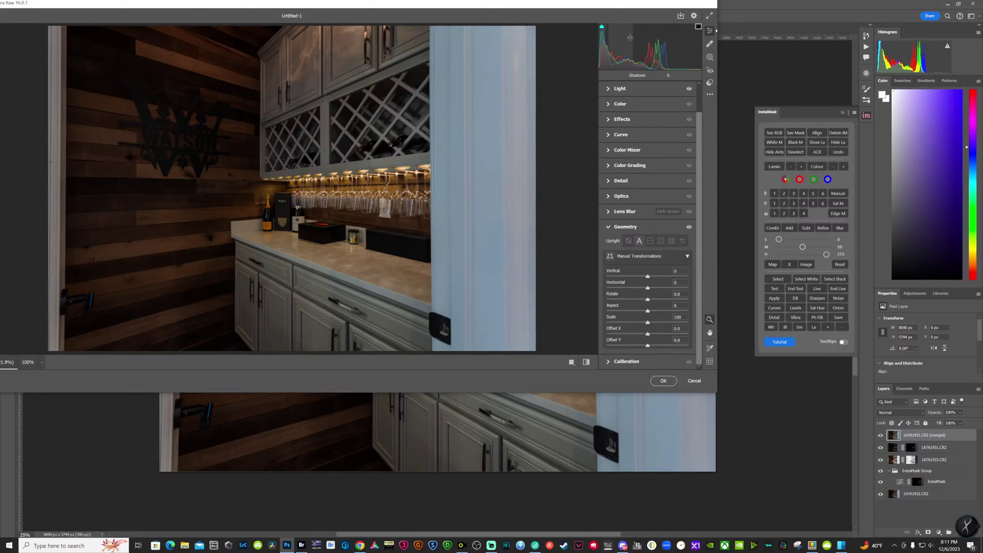
Brighten the photo to exposure +0.76, shadows +56 and blacks +41 using the histogram, and enlarge the Camera Raw window
drag(658, 51, 676, 51)
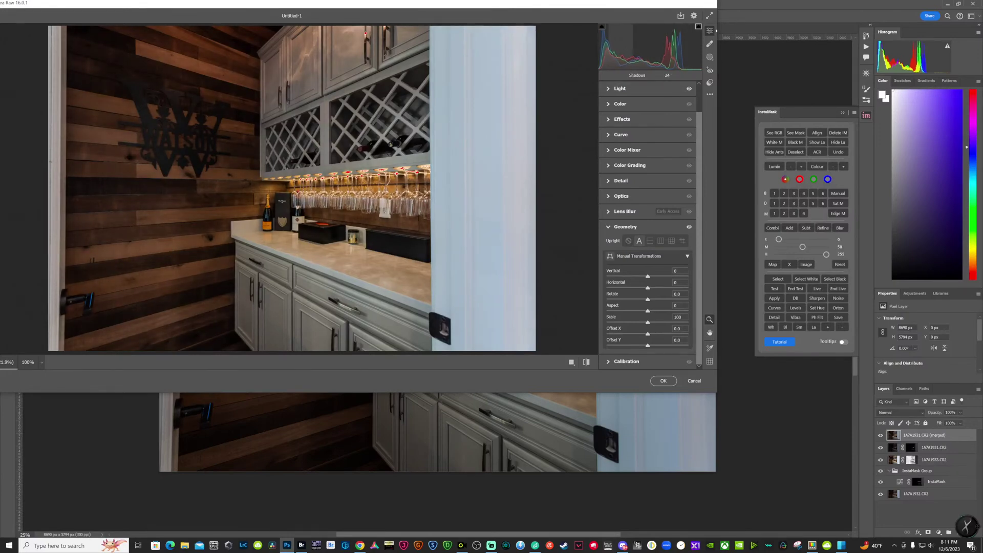
drag(604, 47, 606, 47)
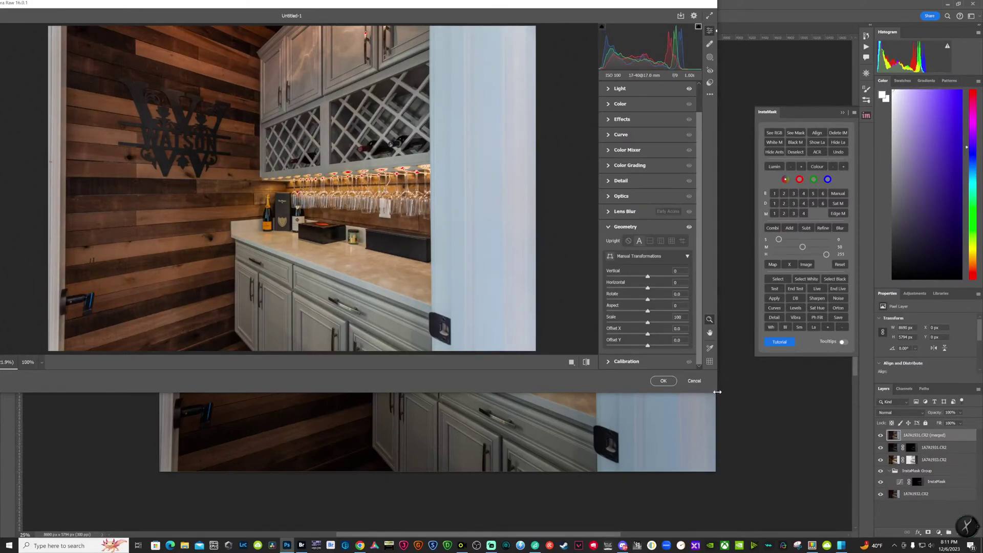
drag(714, 393, 967, 533)
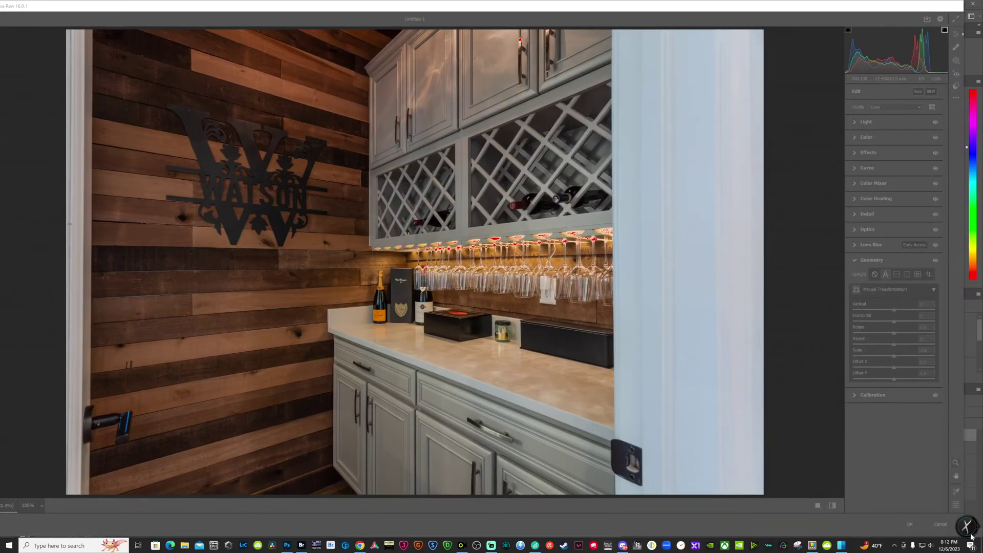
mouse_move(966, 526)
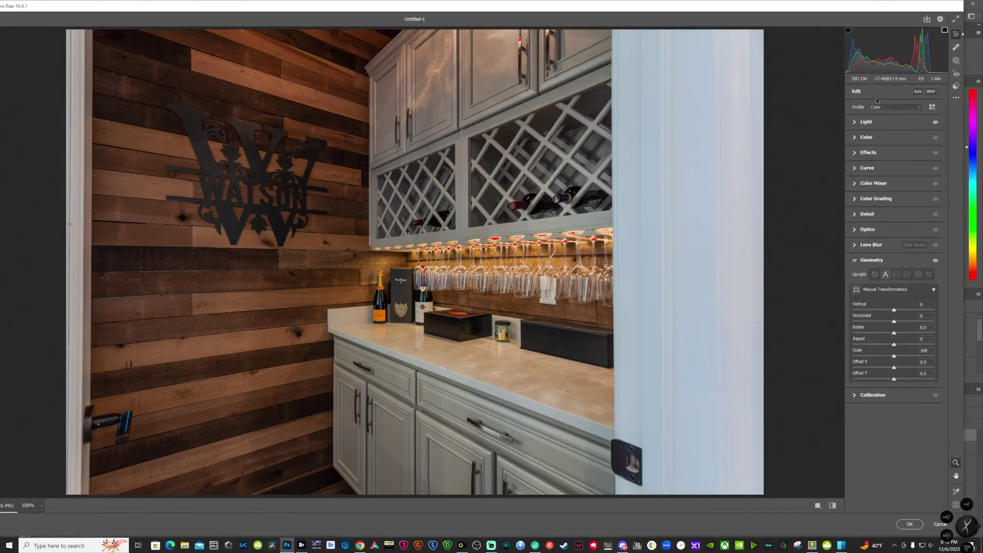
Set the whites to +36 and the highlights to -43, undoing a small extra exposure increase
click(852, 122)
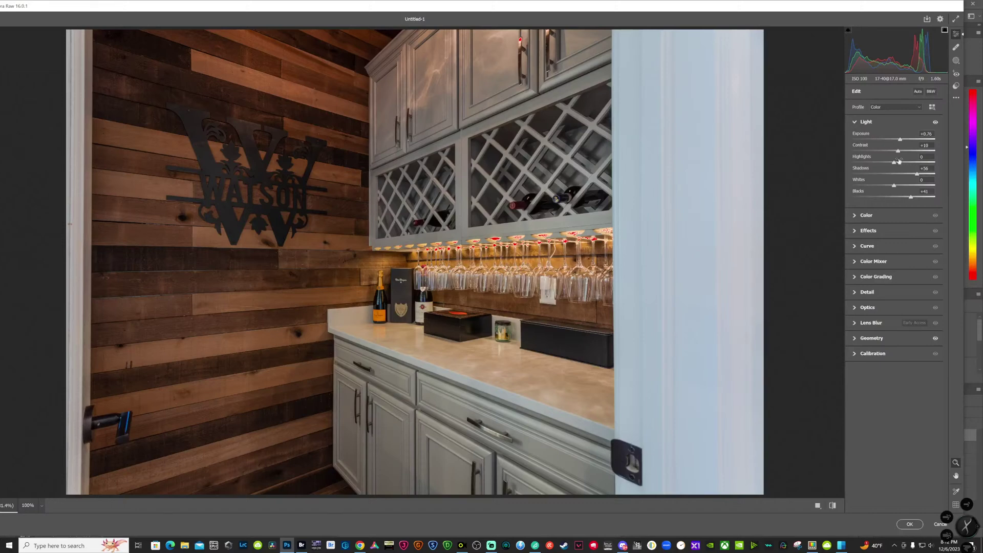
drag(896, 185, 910, 189)
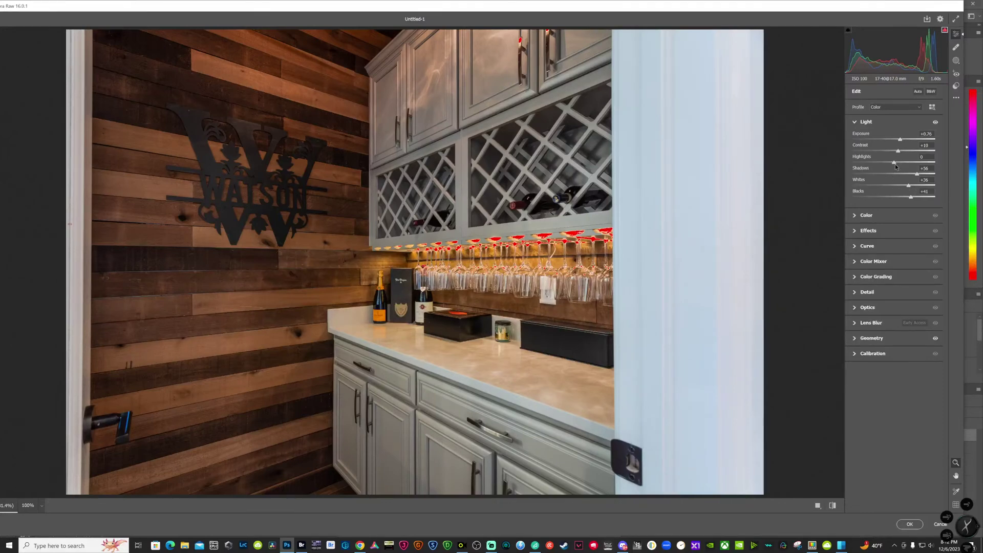
drag(894, 164, 877, 169)
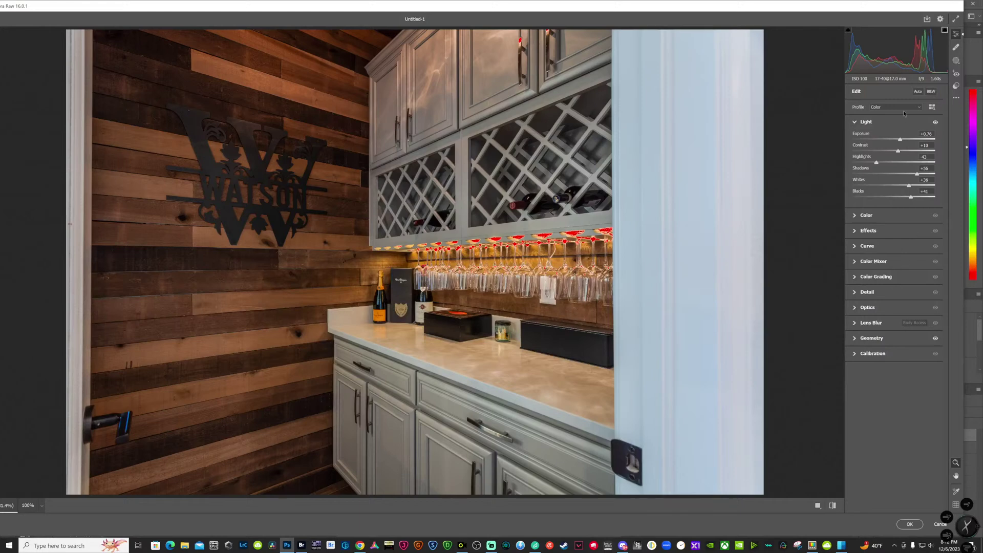
drag(906, 51, 907, 51)
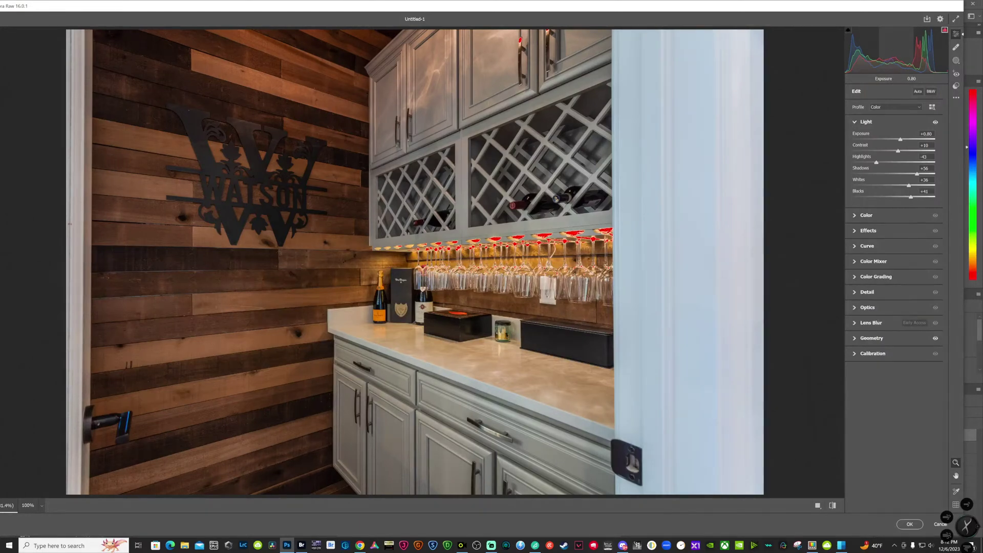
key(ctrl+z)
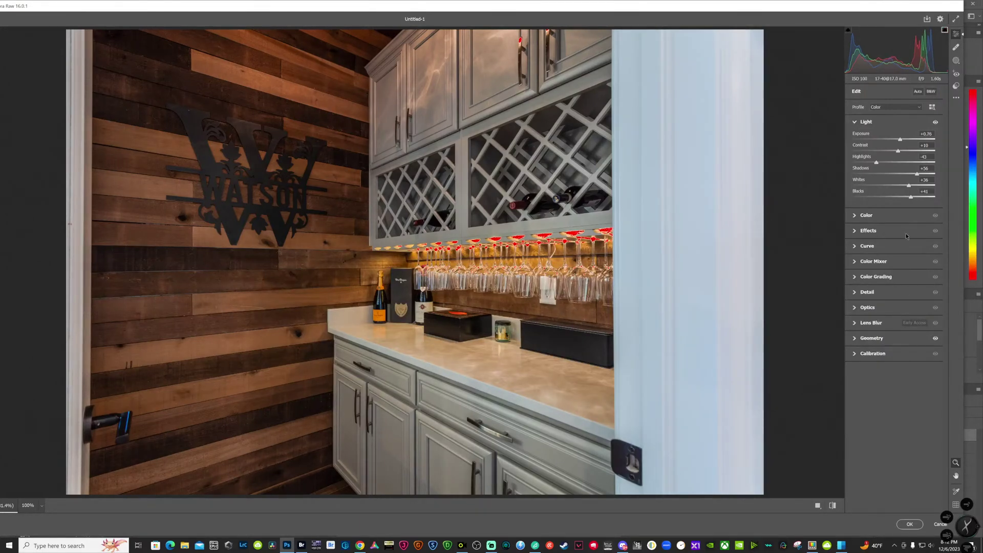
Set the photo's sharpening to 93 with masking at 52
click(853, 294)
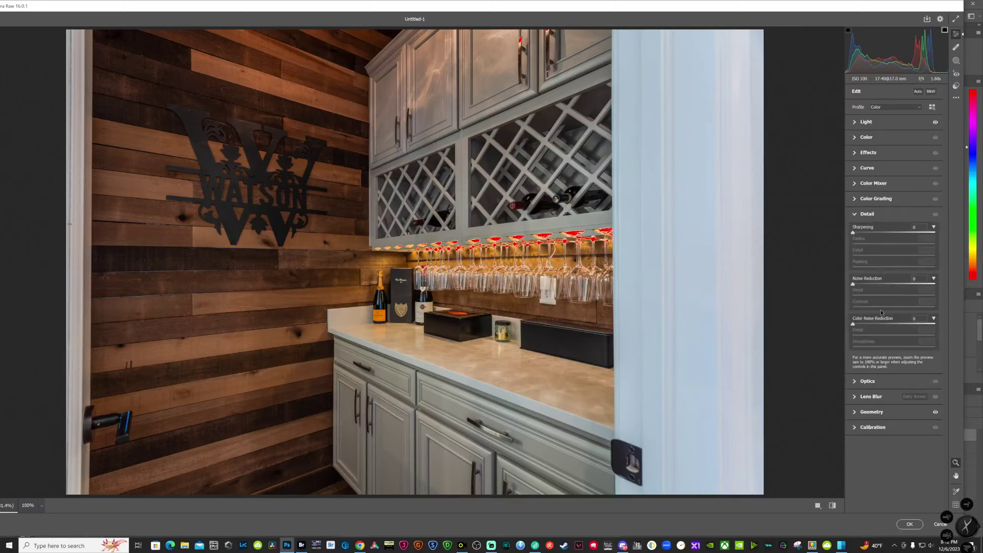
drag(852, 233, 915, 239)
key(alt)
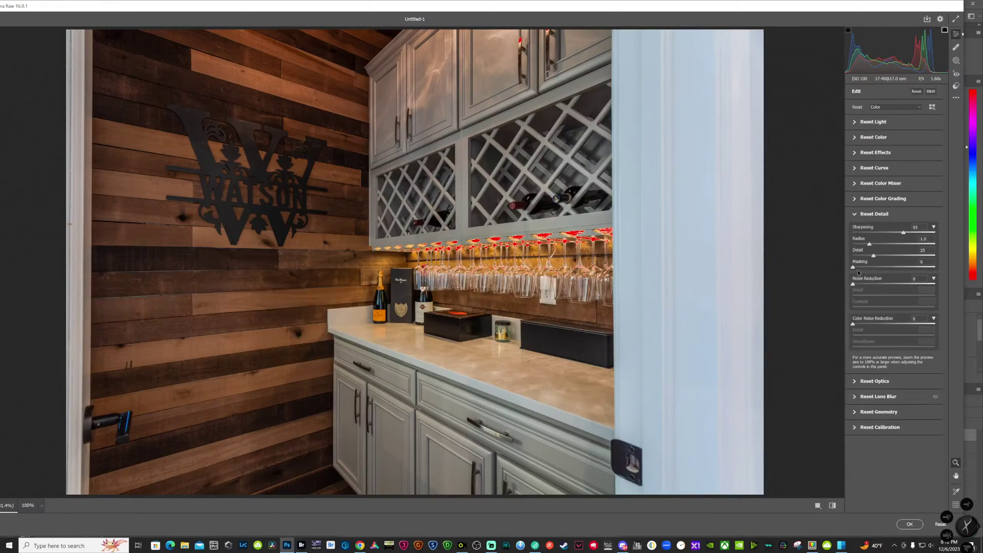
drag(853, 269, 896, 277)
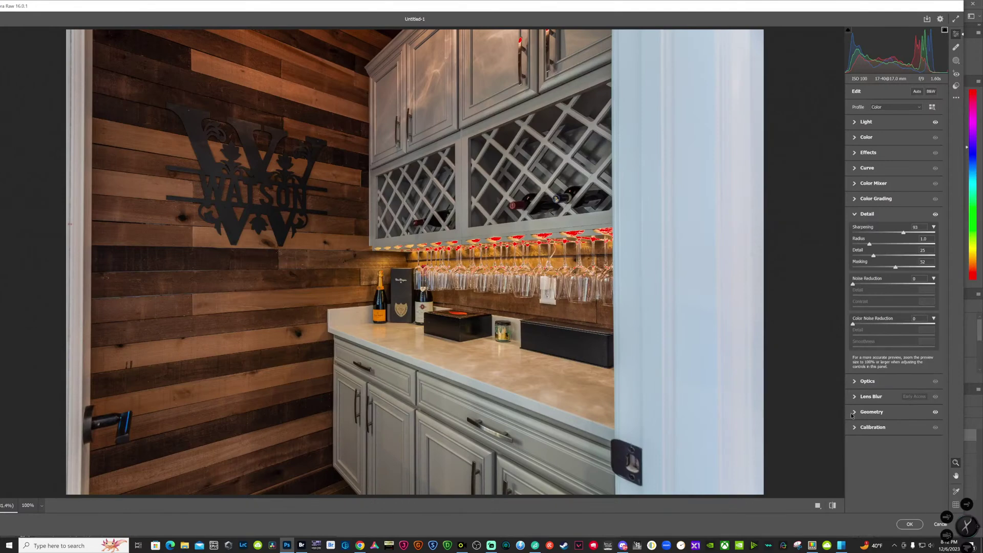
click(853, 413)
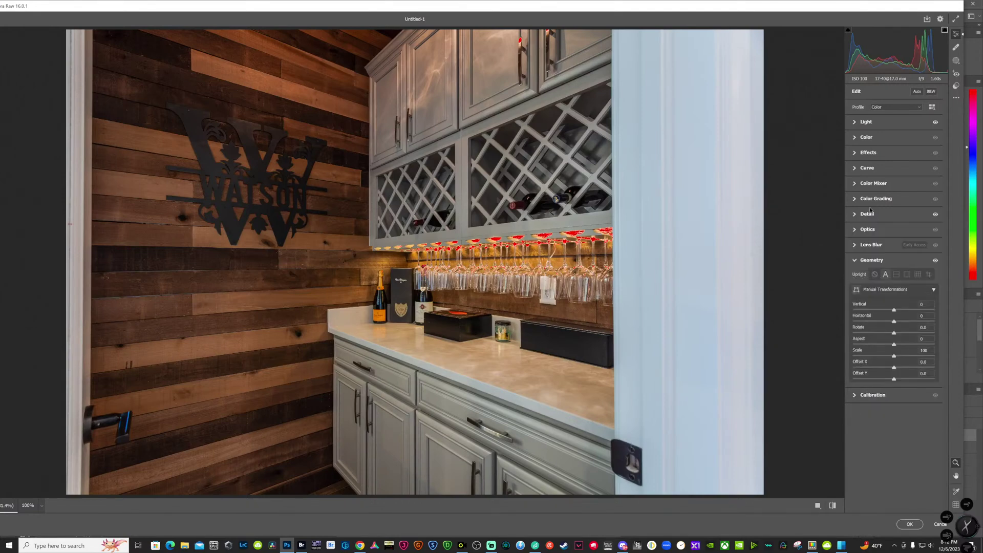
click(855, 214)
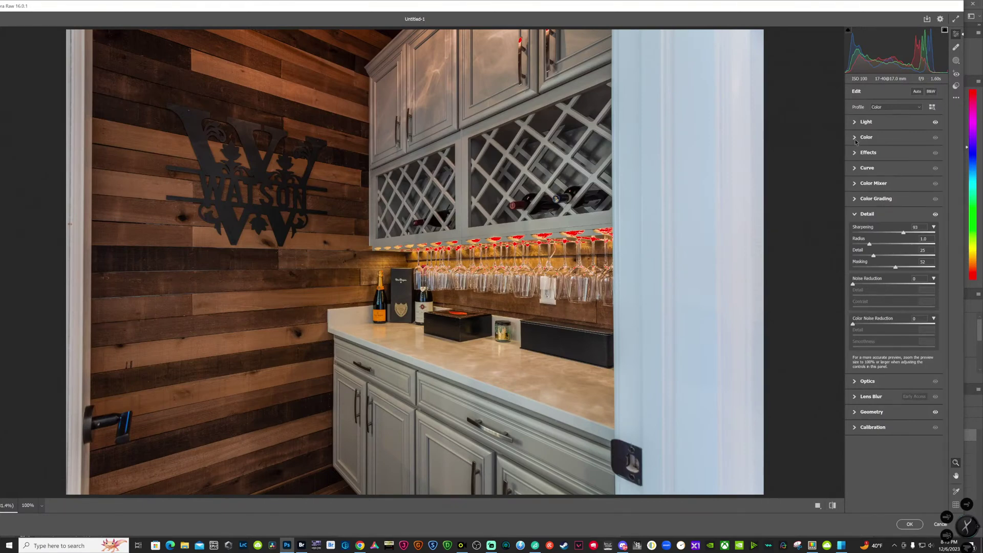
Use targeted curve adjustment to set Darks +17 and Highlights -16, turn off highlight clipping display and apply the Camera Raw edits
click(855, 169)
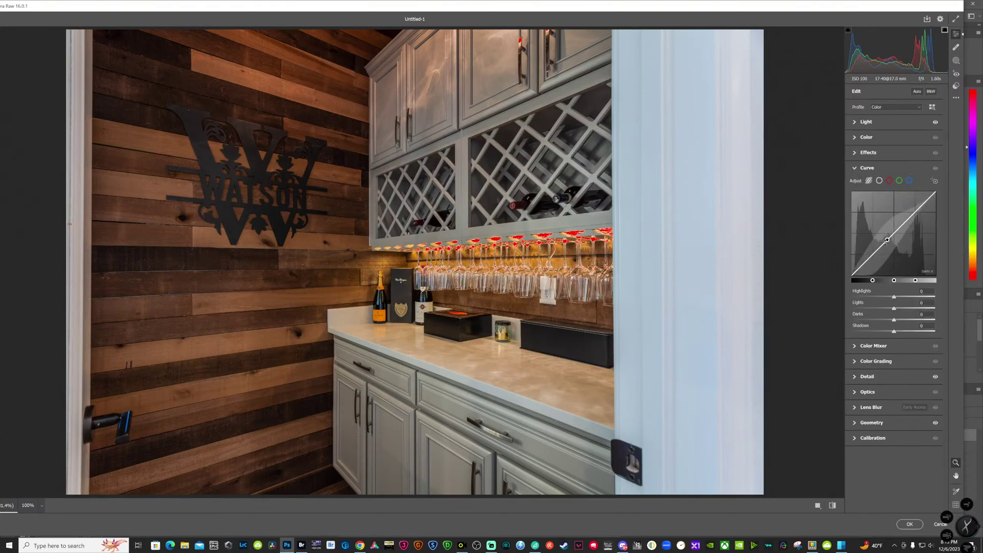
click(933, 181)
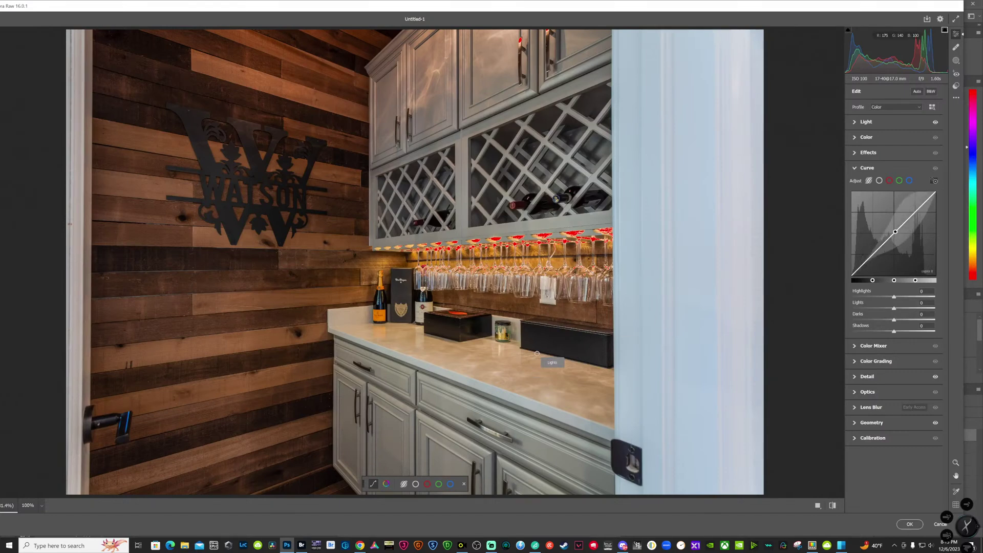
drag(482, 367, 510, 364)
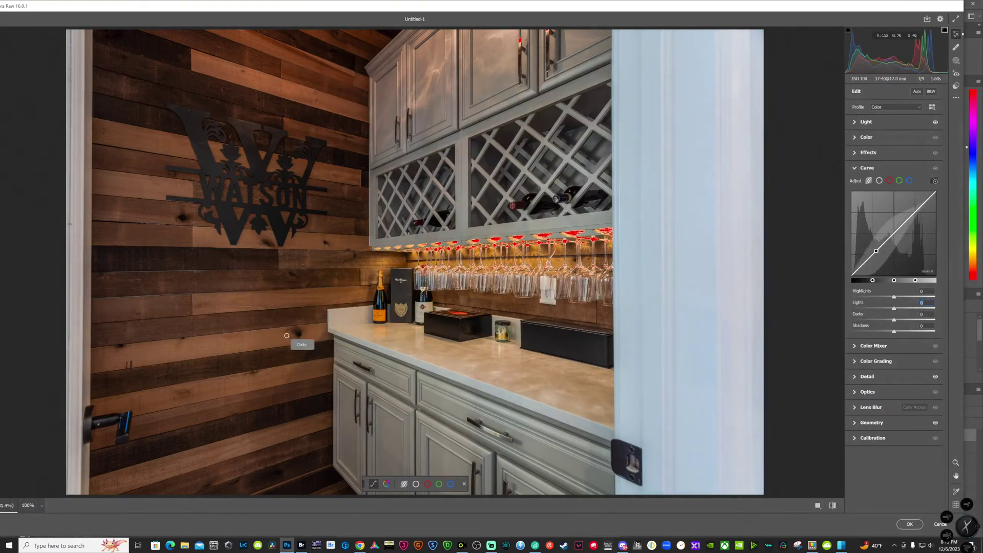
drag(287, 335, 292, 333)
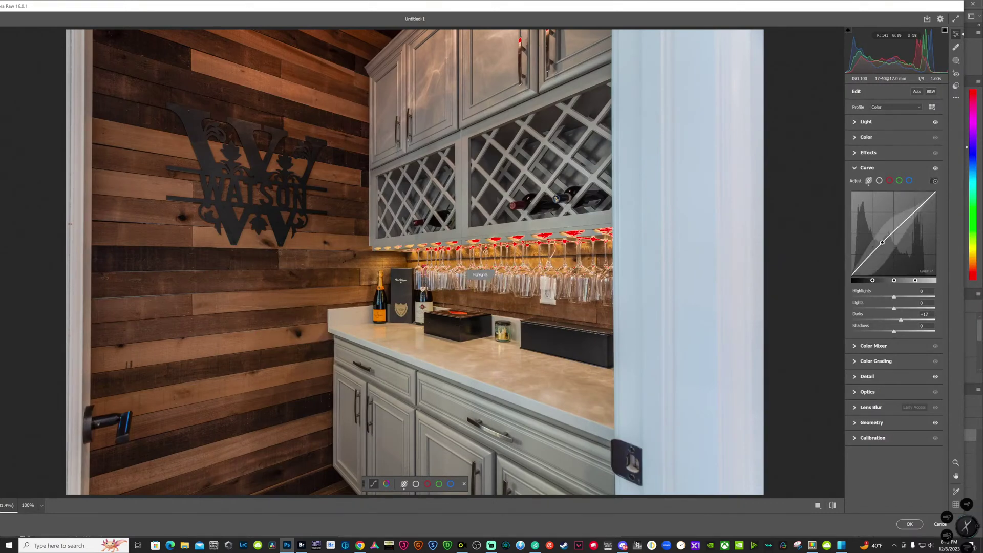
drag(515, 236, 510, 235)
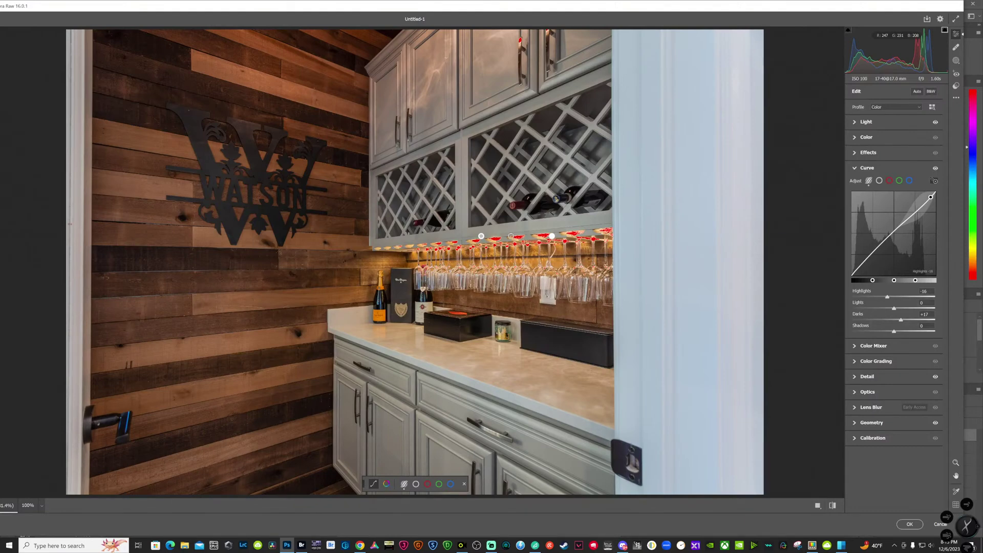
drag(511, 236, 510, 236)
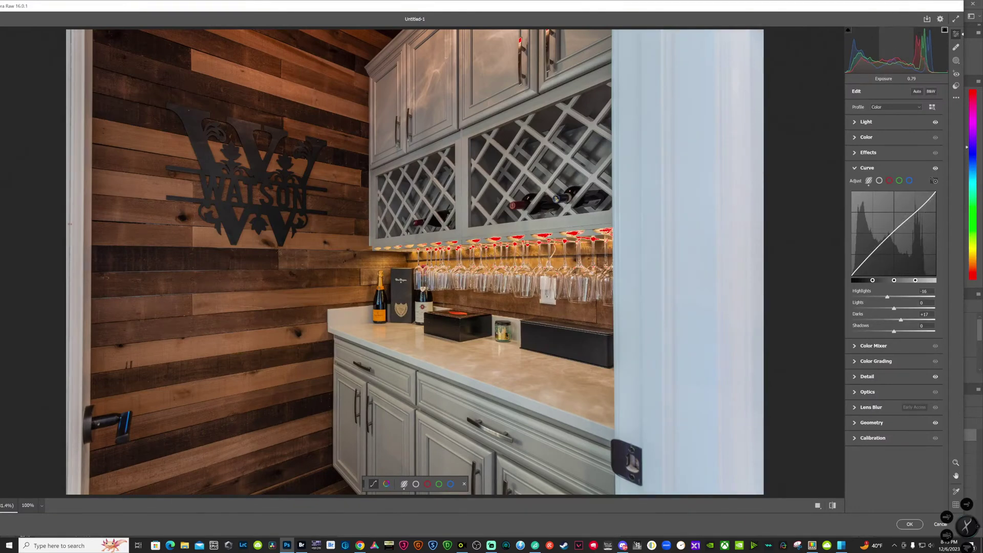
click(944, 30)
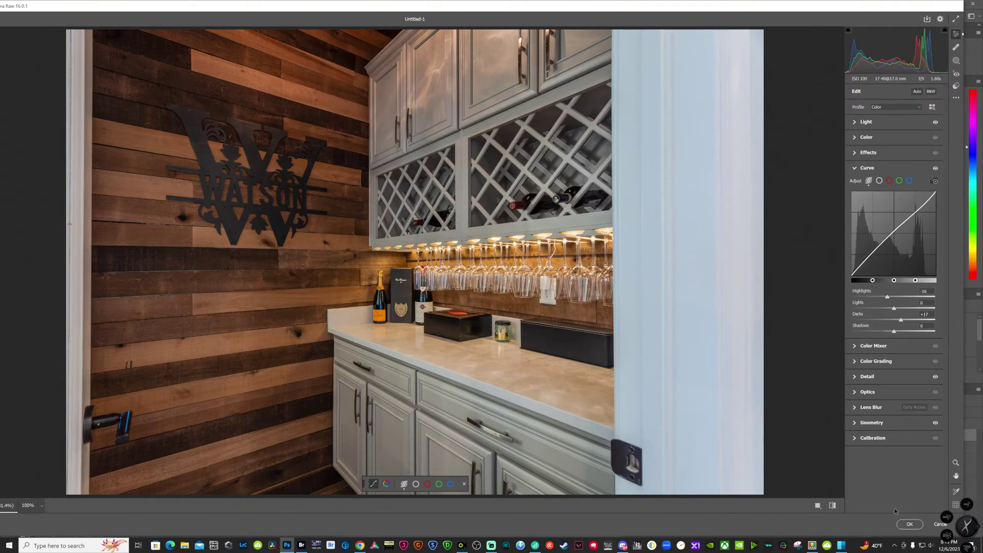
click(909, 524)
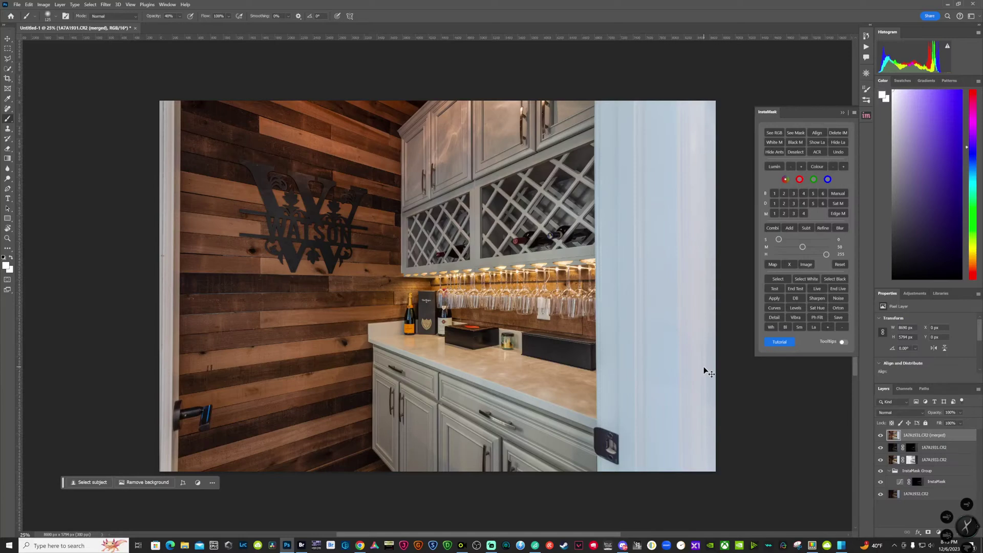
Add a black-masked Hue/Saturation layer above the merged layer with saturation -100 and lightness +10
key(ctrl+F2)
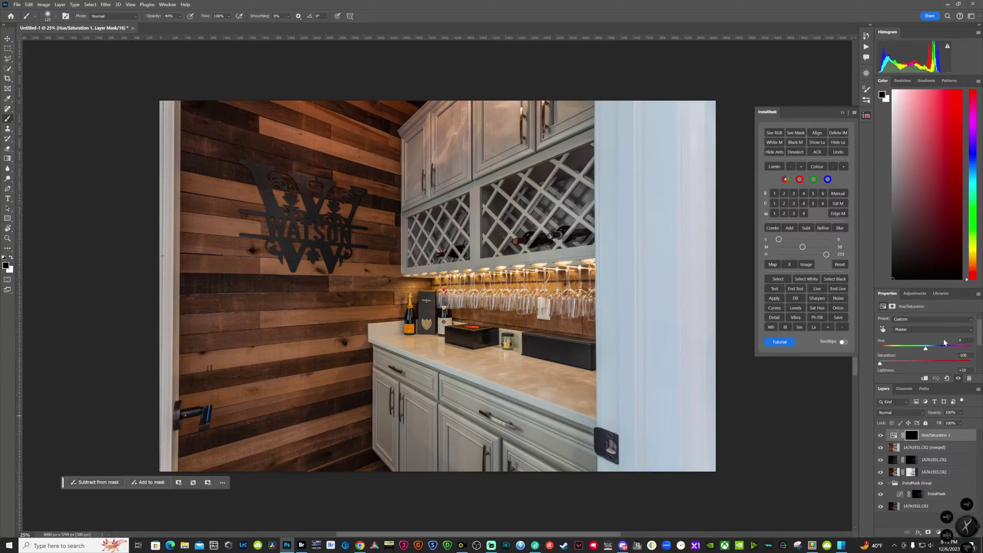
scroll(921, 358, down, 2)
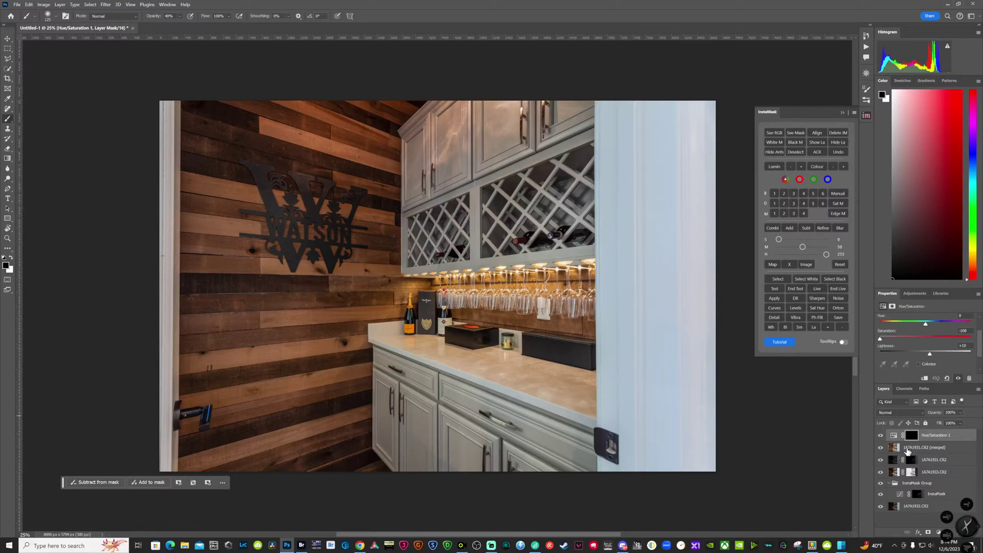
Create an InstaMask colour mask from the merged layer by sampling the outlet cover behind the glasses, and load it as a selection
click(911, 448)
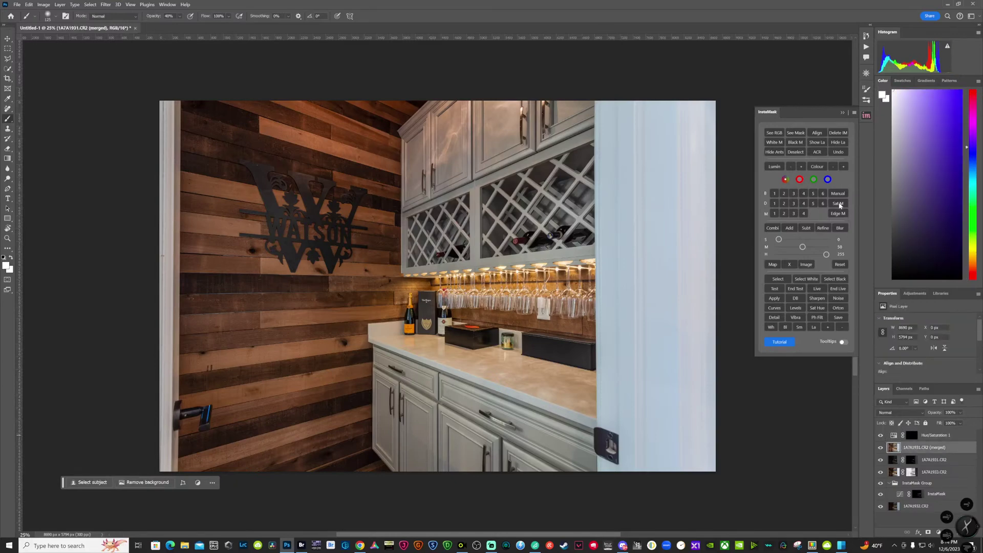
click(816, 166)
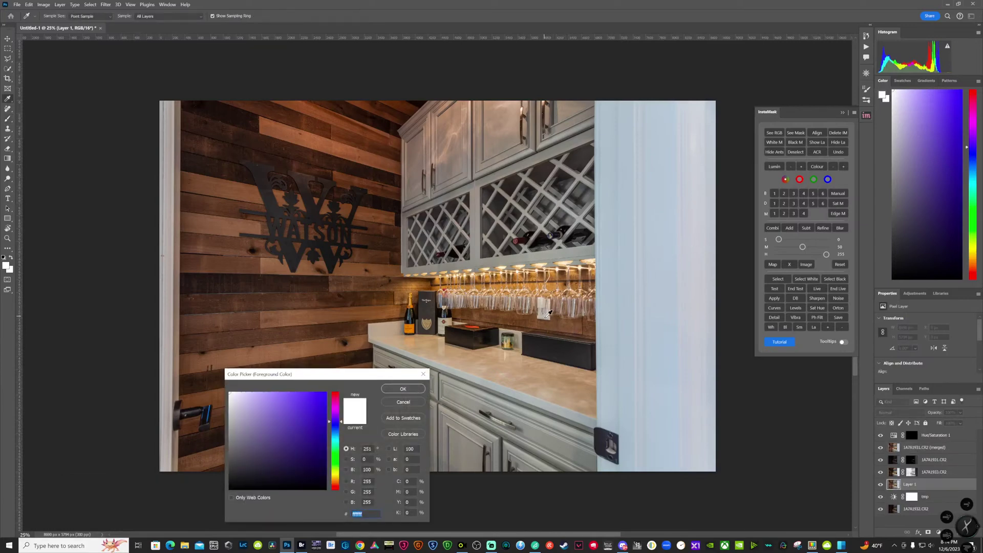
click(547, 314)
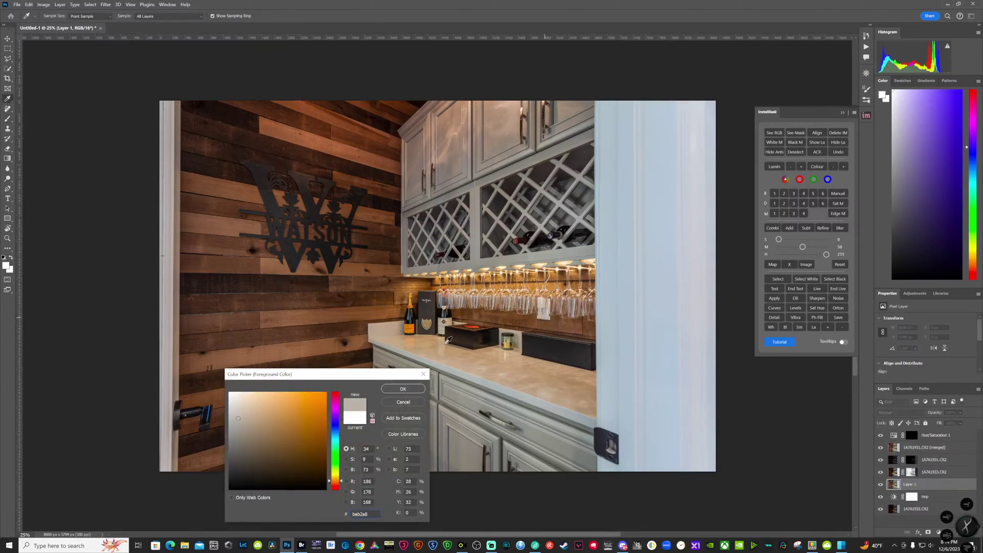
click(399, 389)
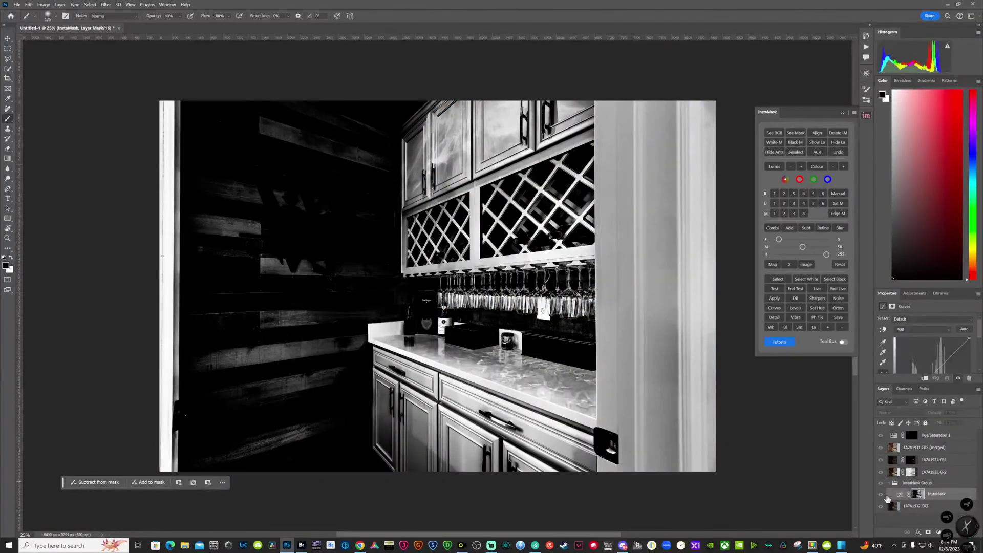
click(902, 507)
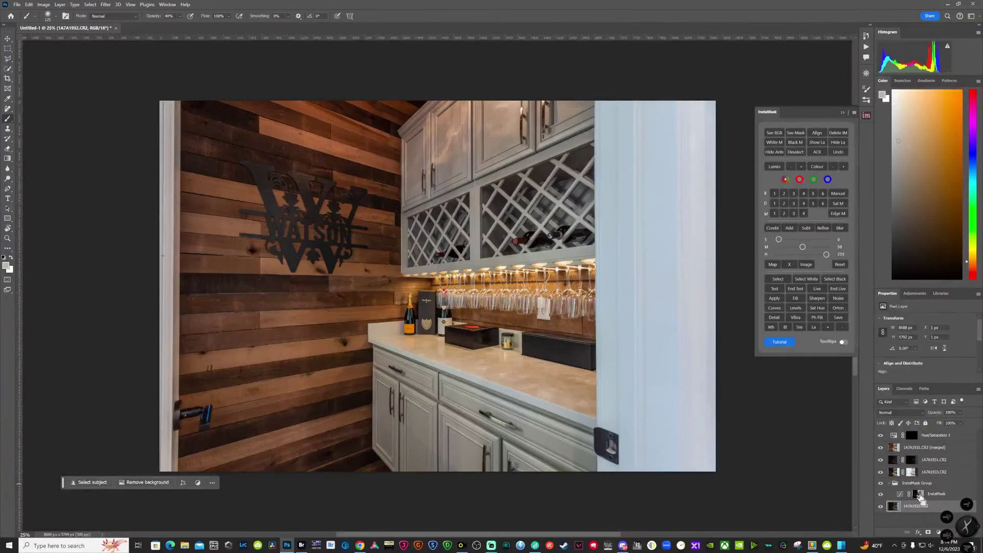
ctrl+click(921, 494)
Paint white with a large brush at 100% opacity through the selection on the Hue/Saturation mask over the cabinets, countertop and door frame, and deselect
key(7)
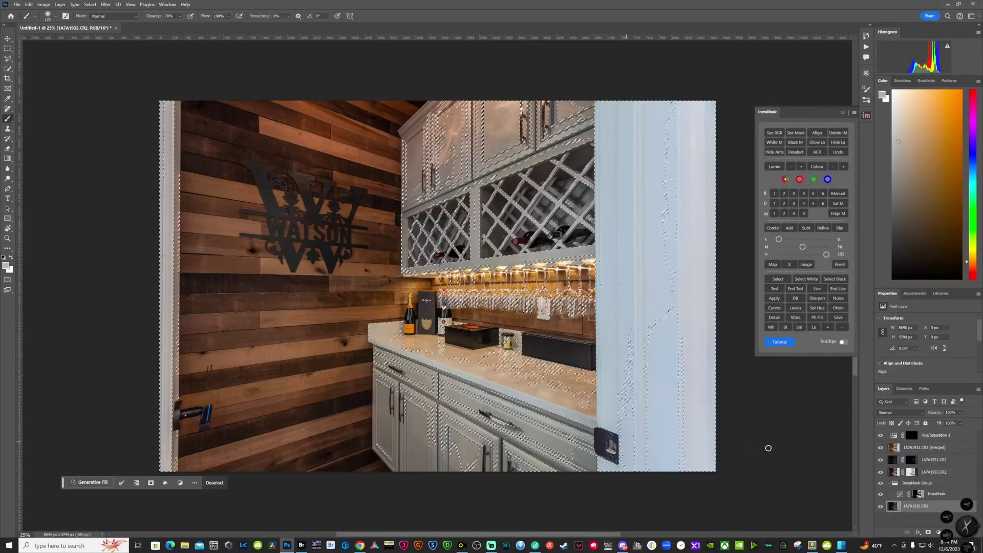
click(910, 436)
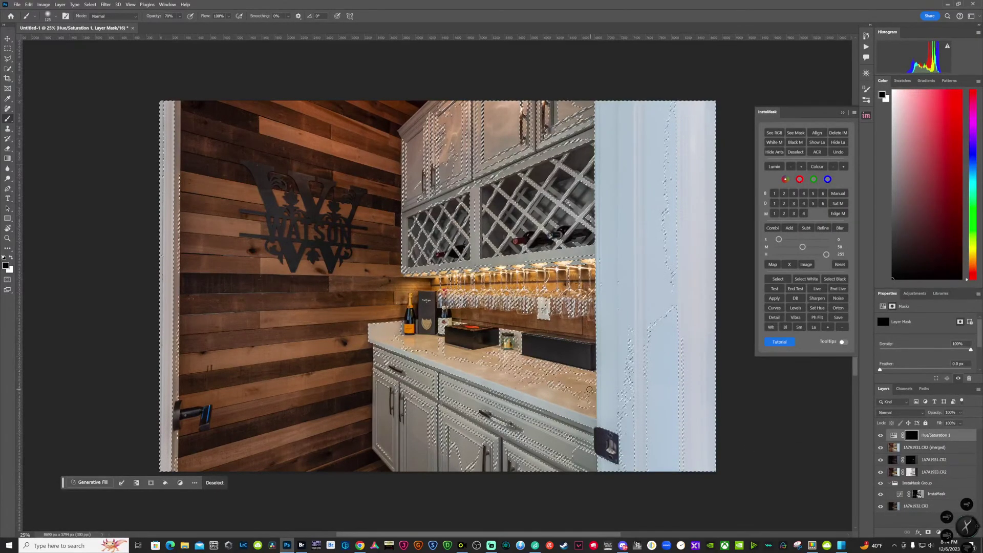
key(x)
key(bracketright)
key(bracketright)
key(bracketright)
key(bracketright)
key(bracketright)
key(bracketright)
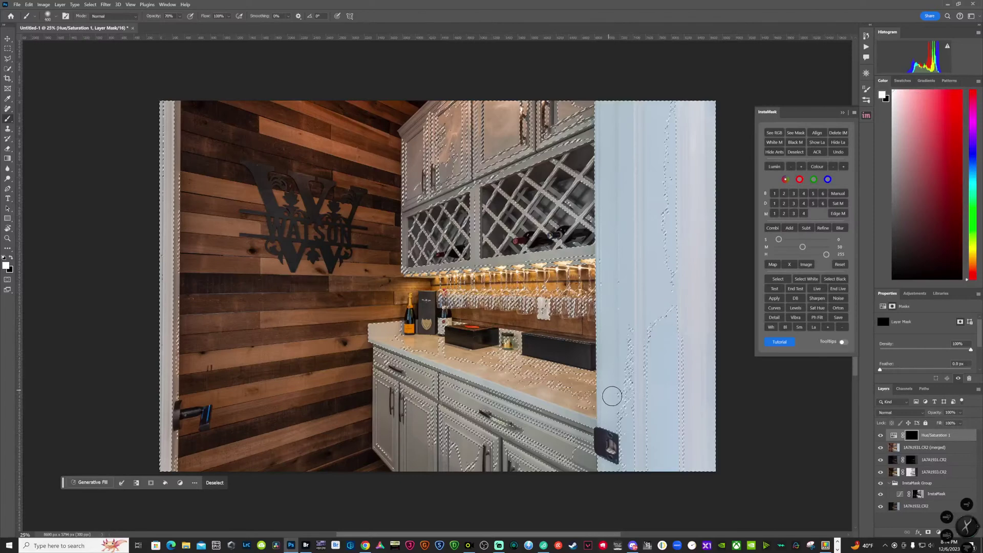
key(bracketright)
key(bracketright)
key(bracketright)
key(bracketright)
key(bracketright)
key(bracketright)
key(bracketright)
key(bracketright)
key(bracketright)
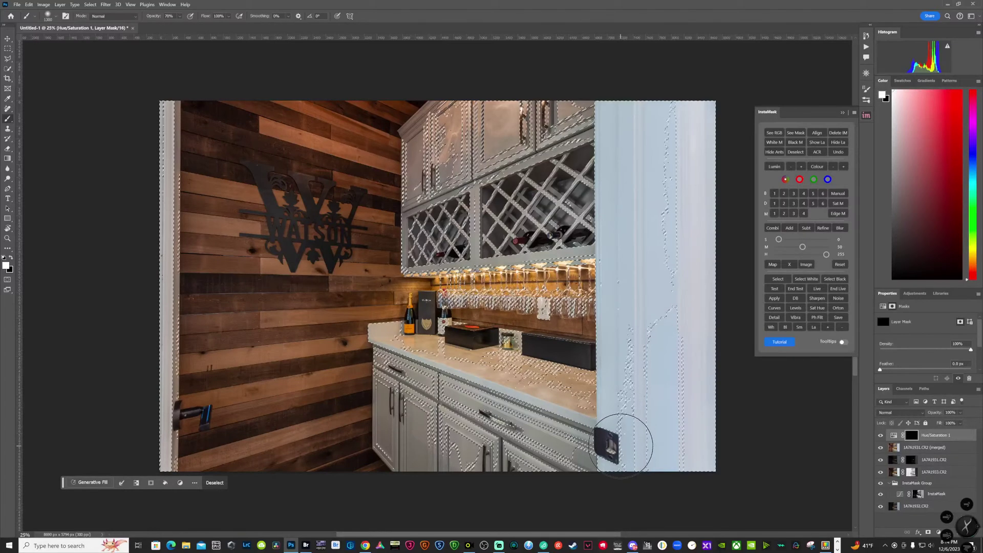
key(0)
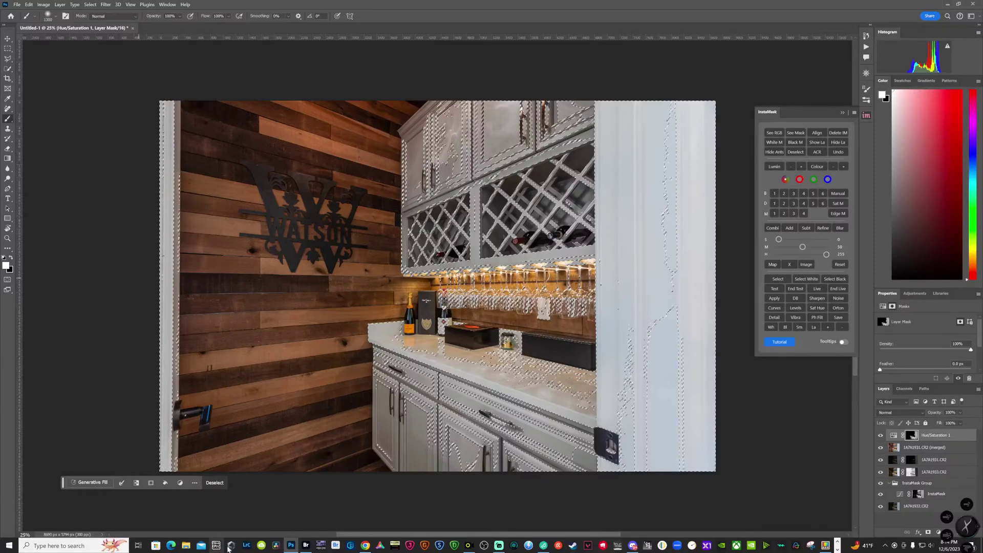
key(ctrl+d)
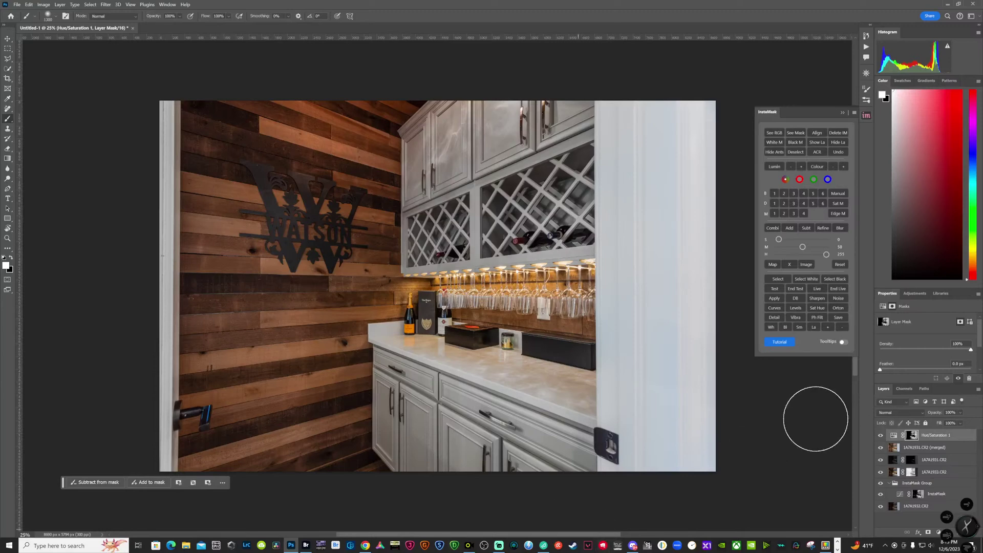
Create a second InstaMask colour mask by sampling the pale door frame beside the bar, and load it as a selection
key(7)
click(815, 168)
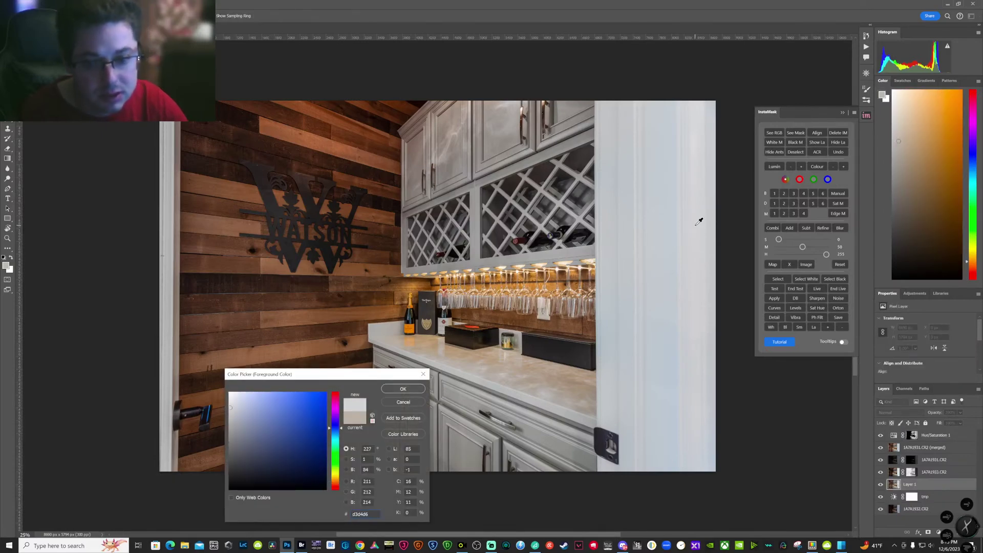
click(694, 223)
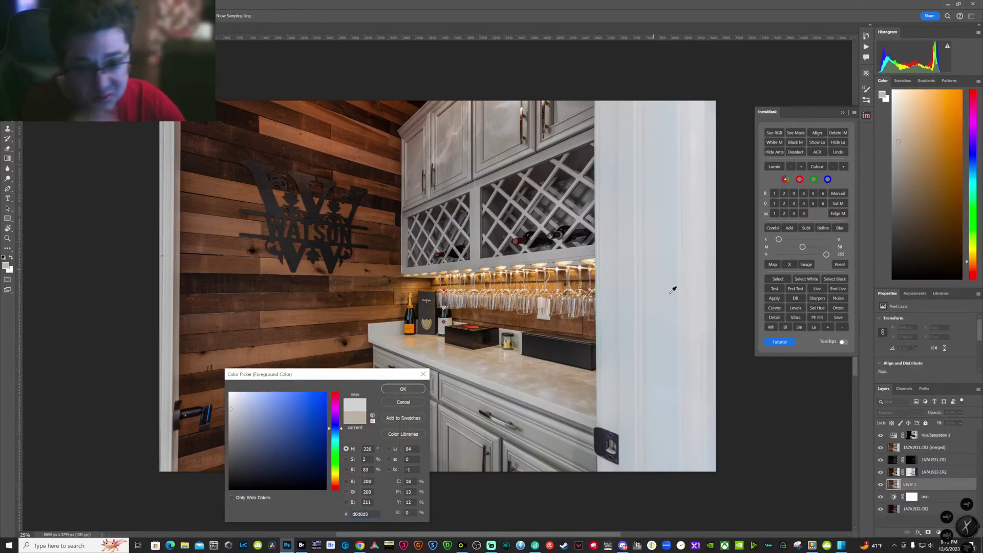
click(400, 391)
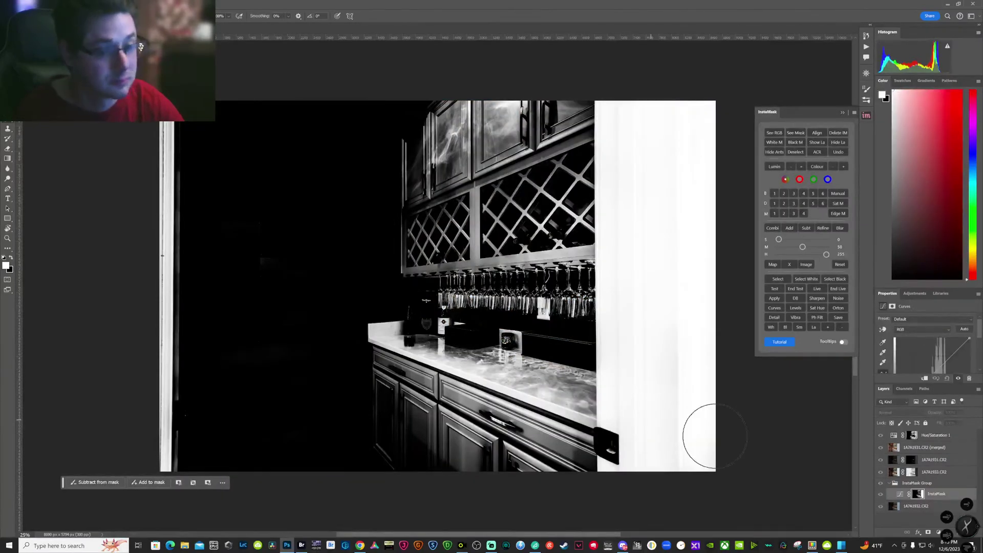
click(912, 507)
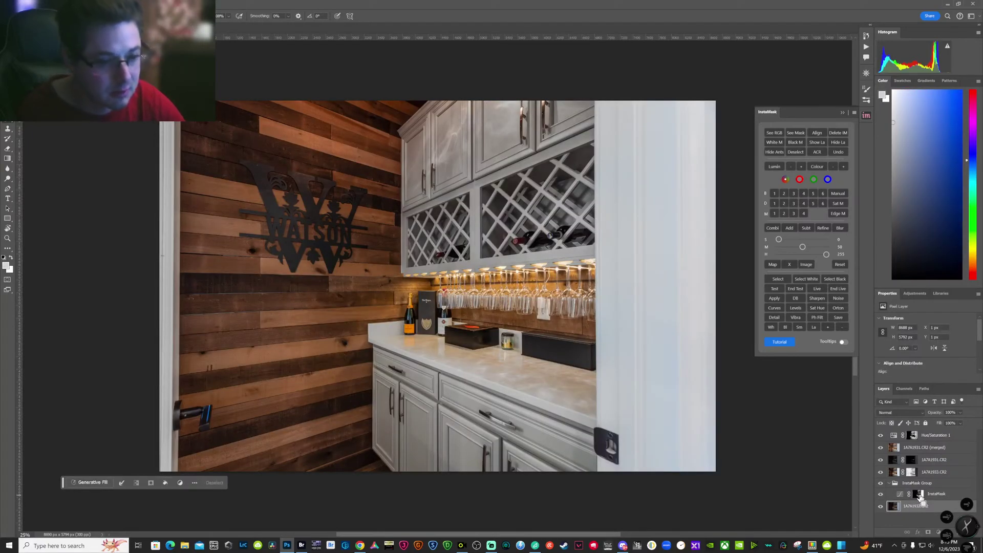
ctrl+click(918, 494)
Paint white through the selection on the Hue/Saturation mask to neutralise the door frame's remaining blue cast, and deselect
click(932, 435)
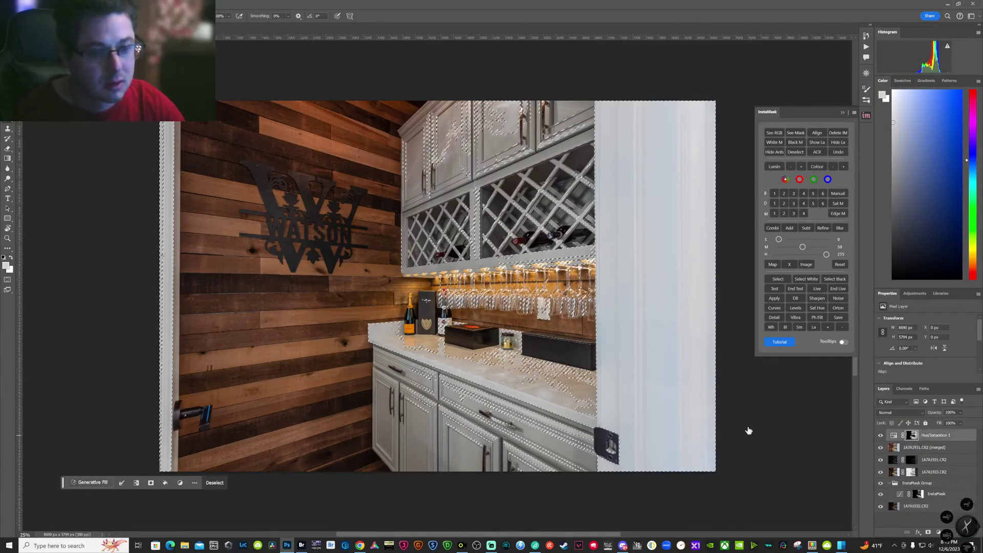
key(d)
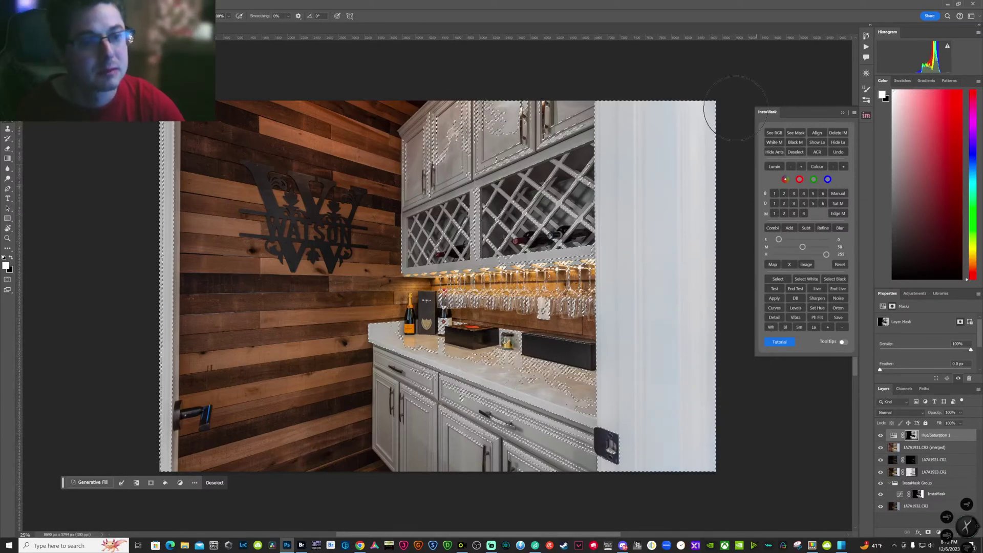
key(ctrl+d)
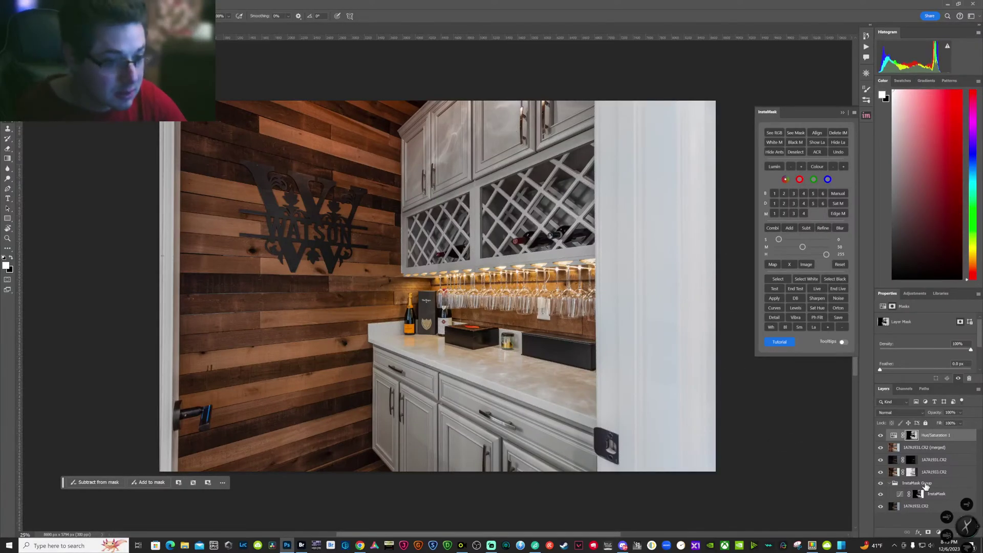
Load the Hue/Saturation mask as a selection and add a Brightness/Contrast adjustment layer through it with brightness 11
ctrl+click(910, 436)
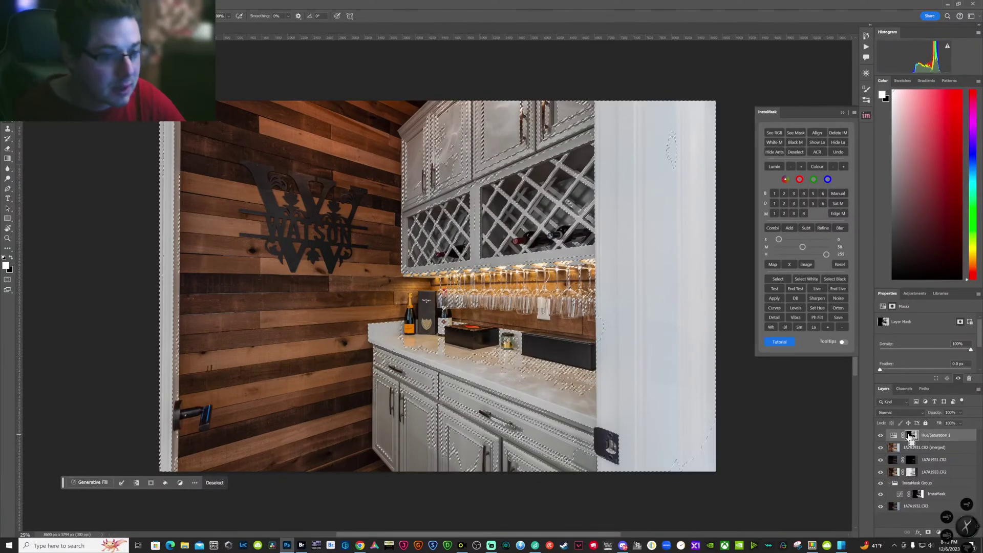
click(915, 294)
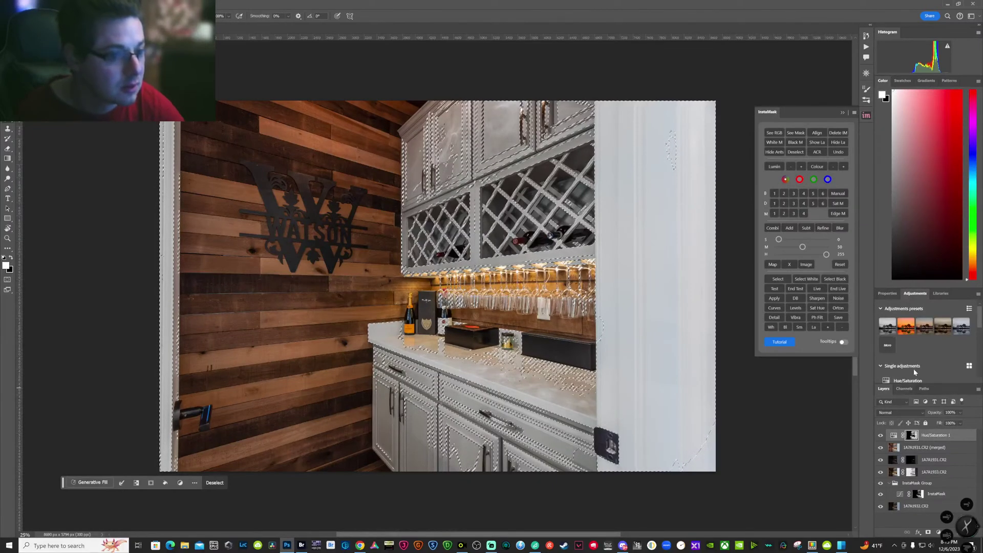
scroll(913, 368, down, 3)
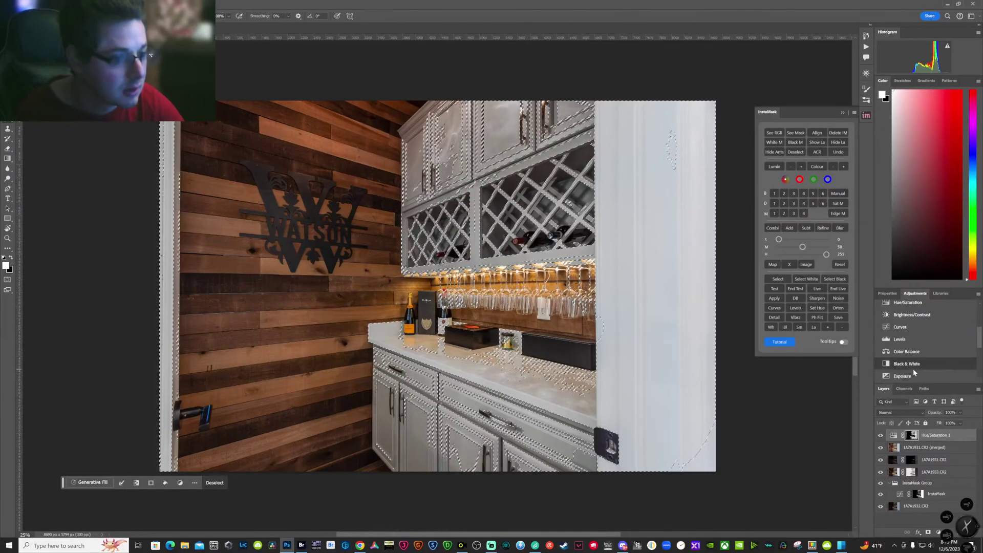
click(915, 315)
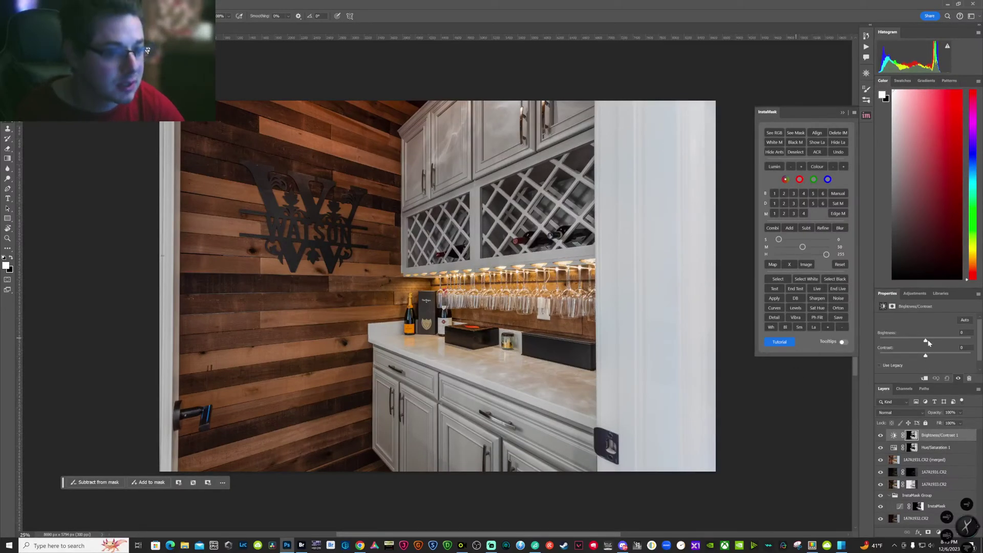
drag(926, 341, 929, 342)
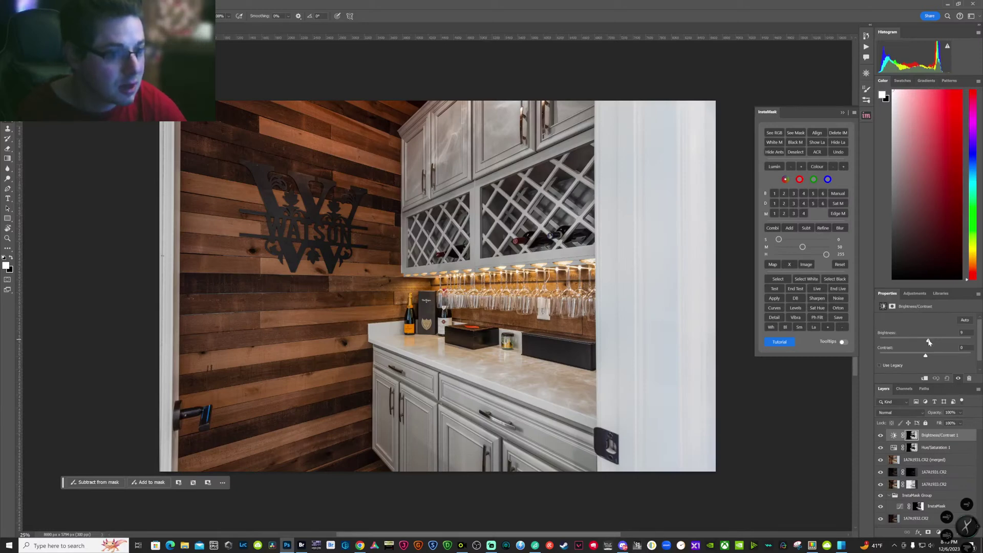
drag(929, 343, 930, 343)
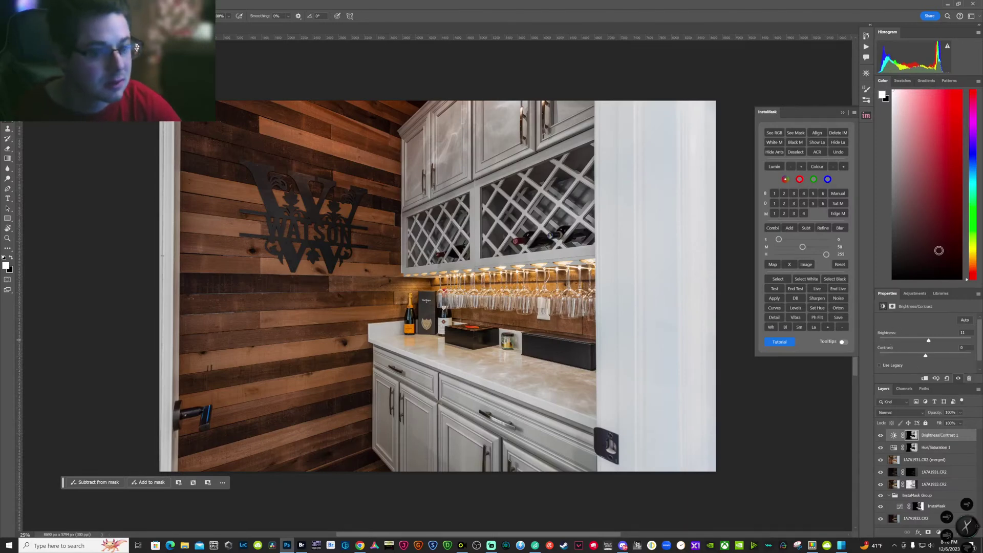
Save the layered document in Large Document Format as Untitled-1 in a new PSB folder inside 12052023_1 on SSD Storage (F:)
key(ctrl+s)
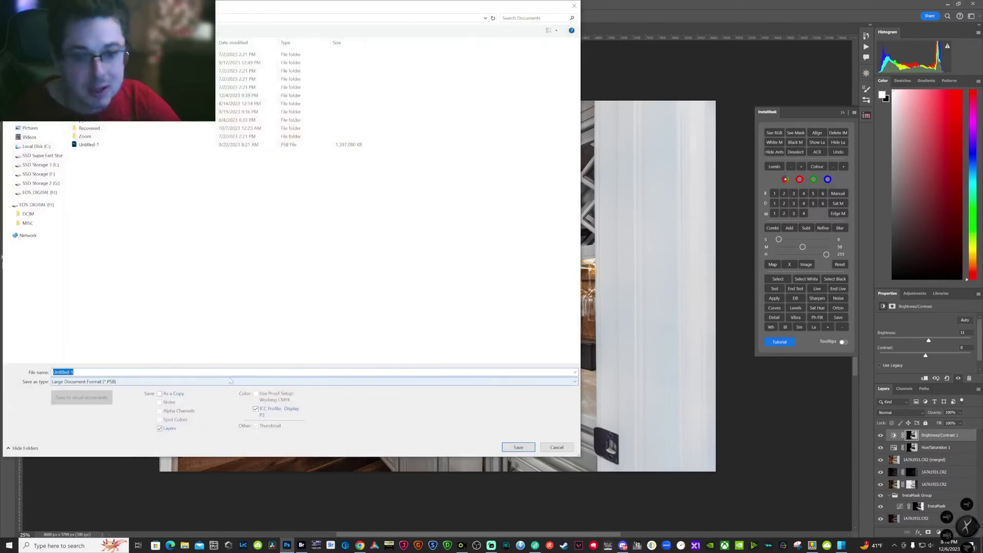
click(301, 381)
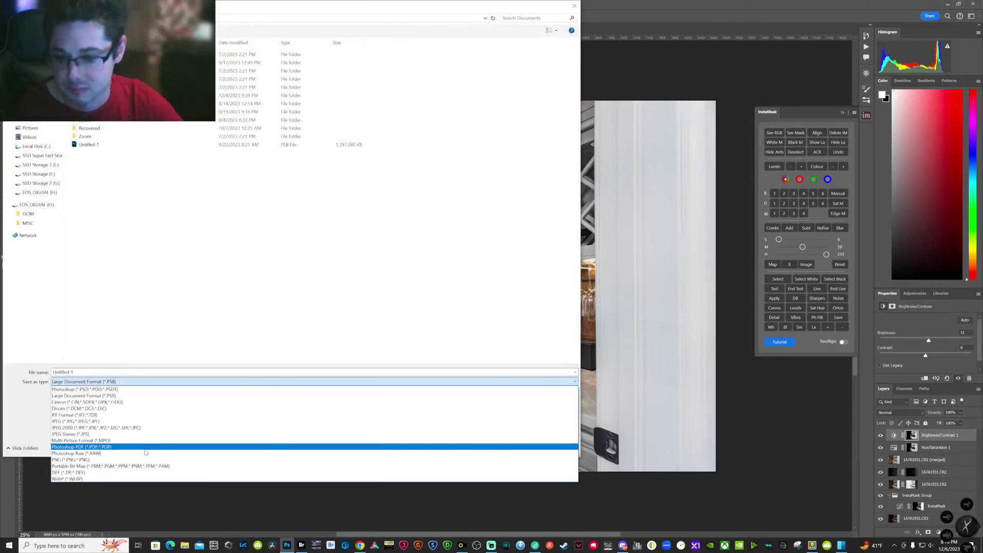
click(118, 395)
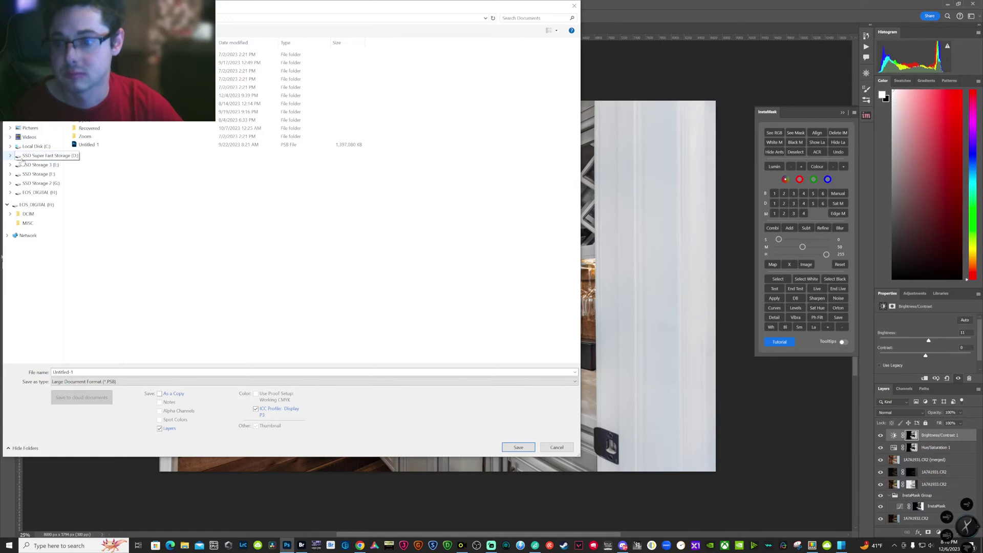
click(35, 175)
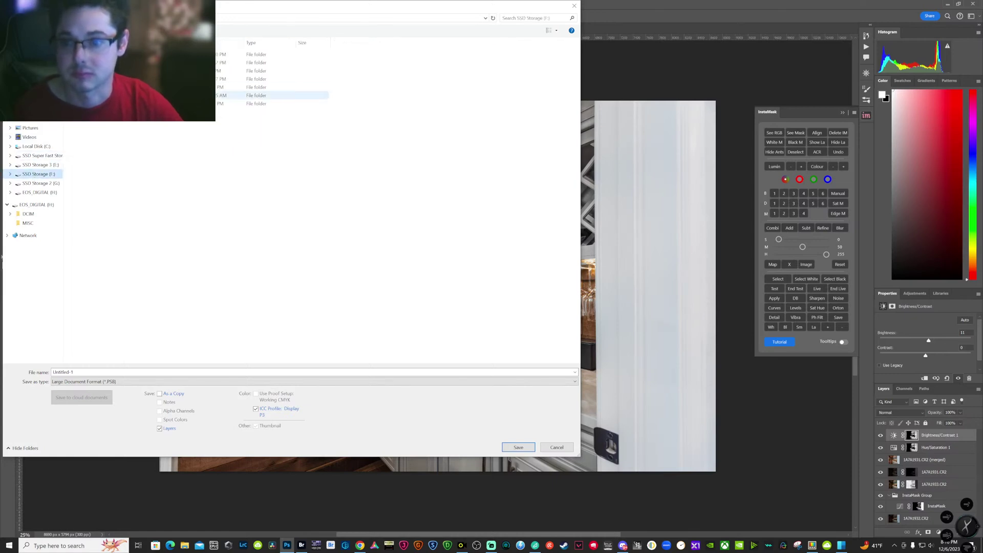
double_click(154, 87)
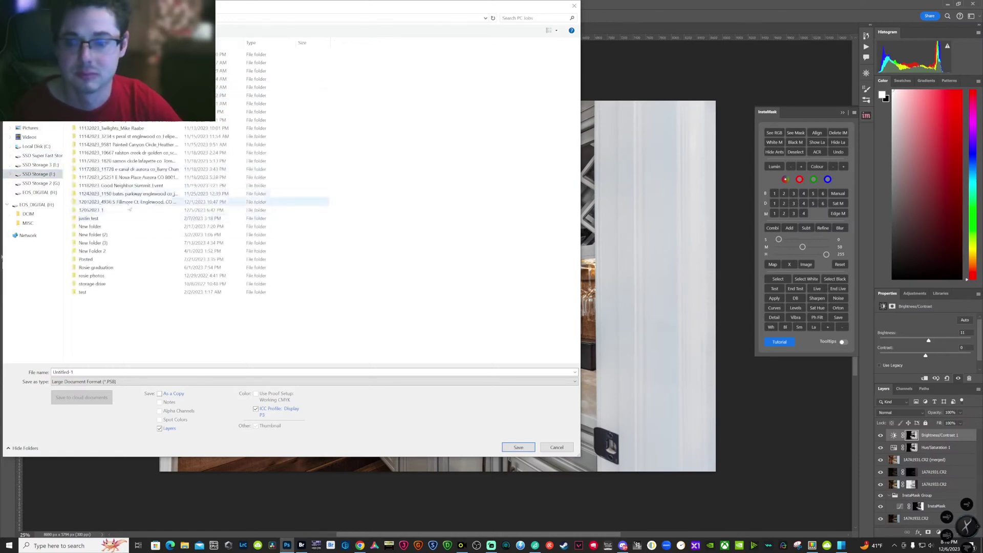
double_click(90, 211)
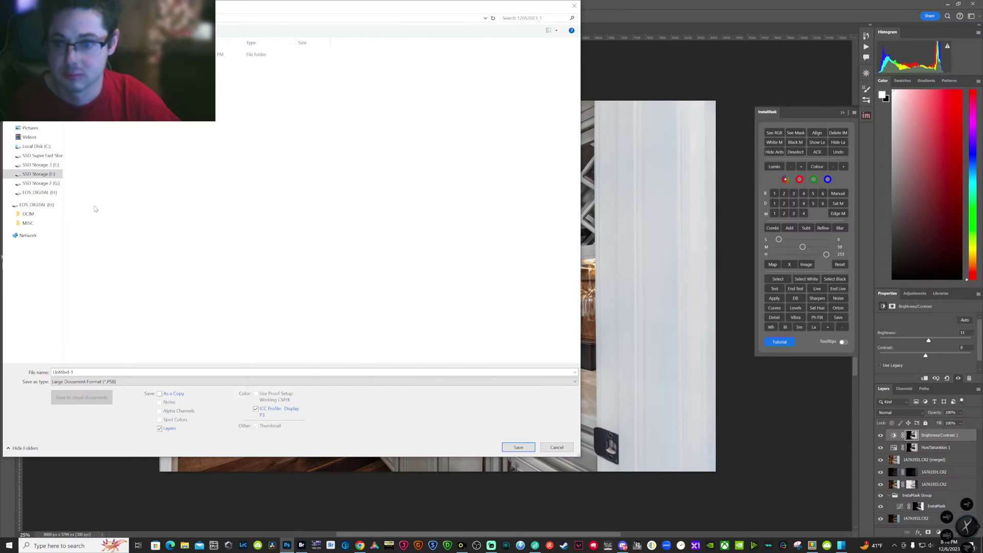
key(ctrl+shift+n)
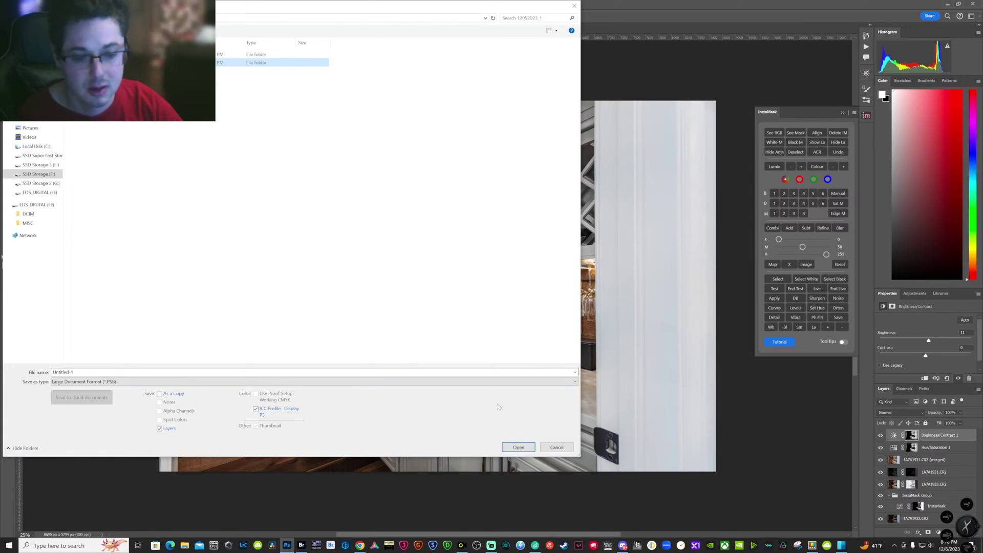
click(518, 447)
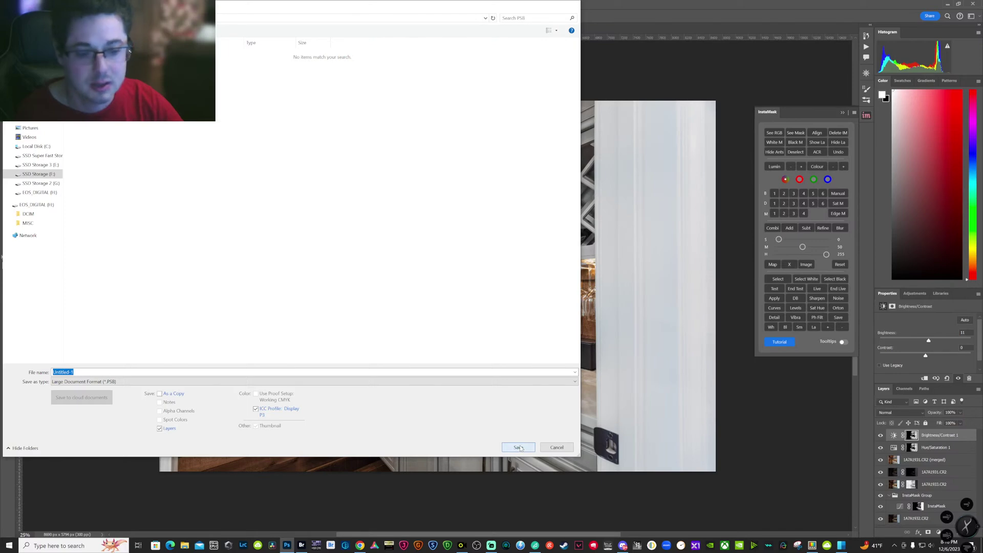
click(518, 447)
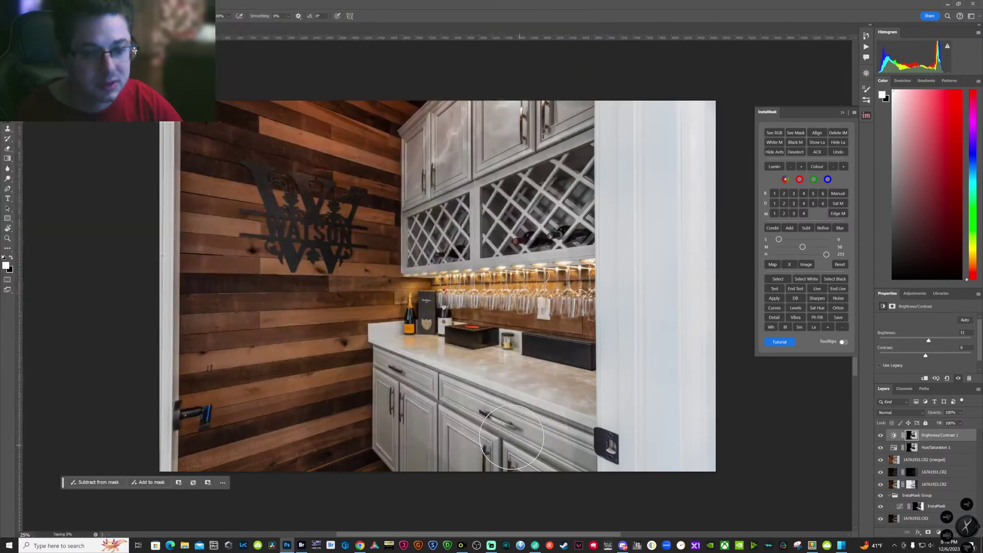
Switch to Bridge and label the first patio bracket, 1A7A2029 to 1A7A2033, as Select
click(302, 546)
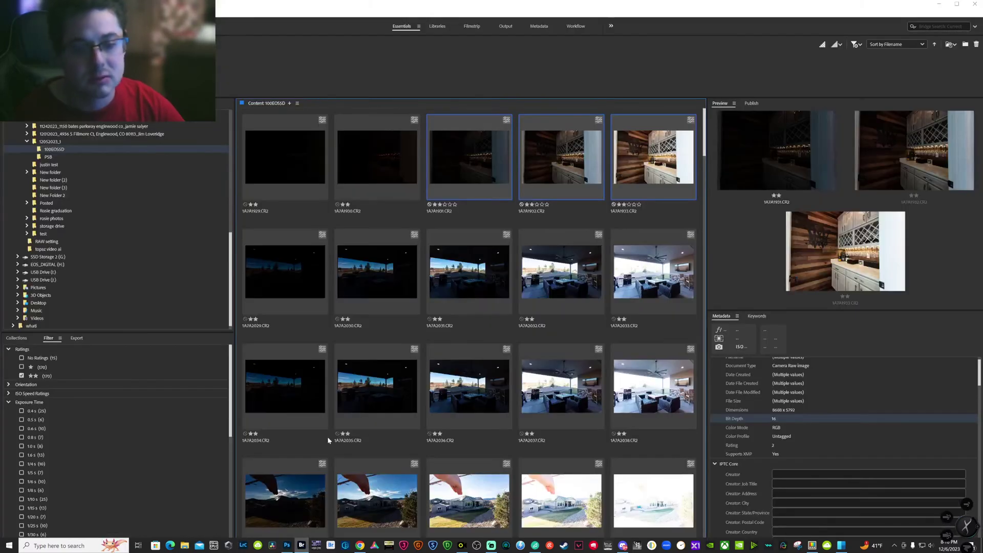
click(671, 281)
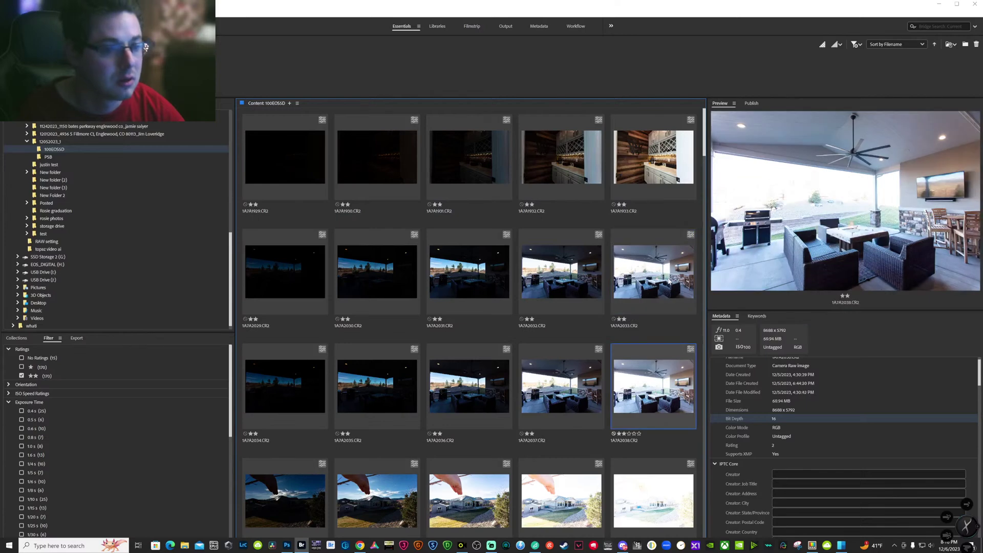
shift+click(307, 275)
right_click(307, 274)
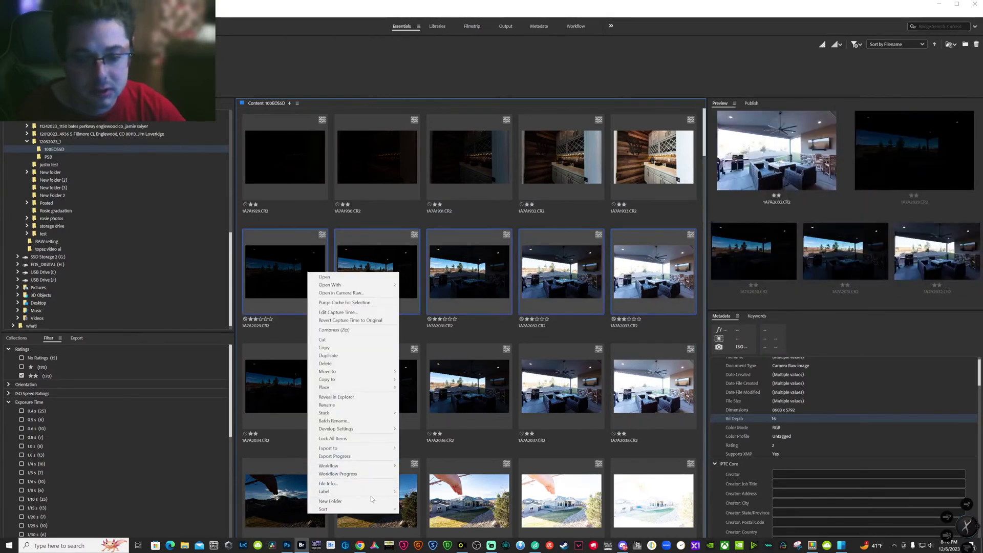
mouse_move(381, 491)
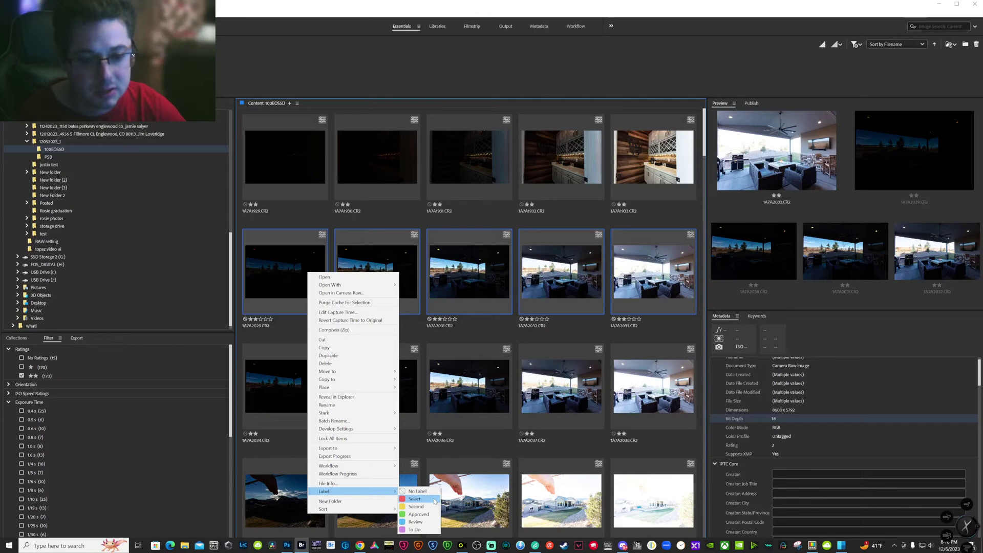
click(435, 500)
Compare the second patio bracket's exposures and open 1A7A2035 to 1A7A2038 together in Camera Raw
click(659, 397)
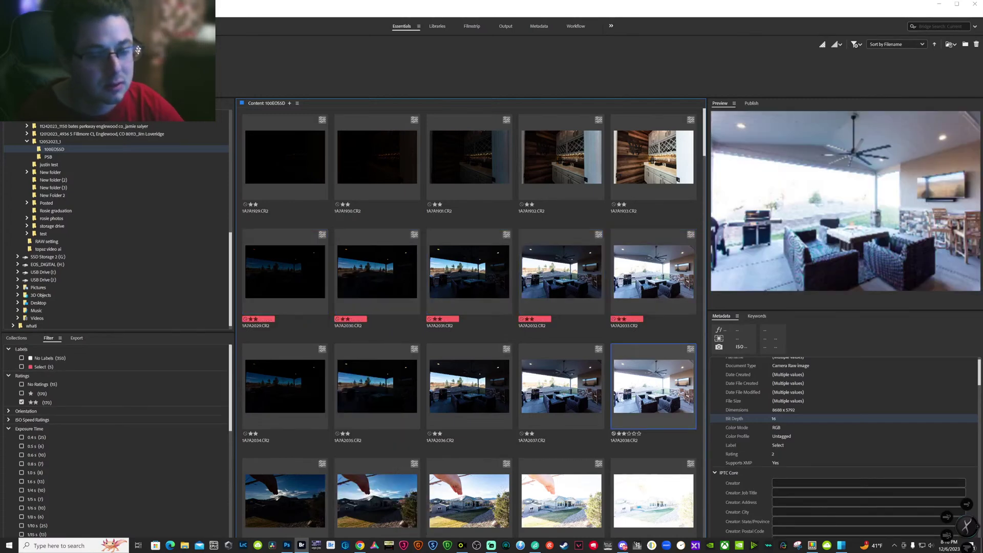
click(585, 395)
click(503, 386)
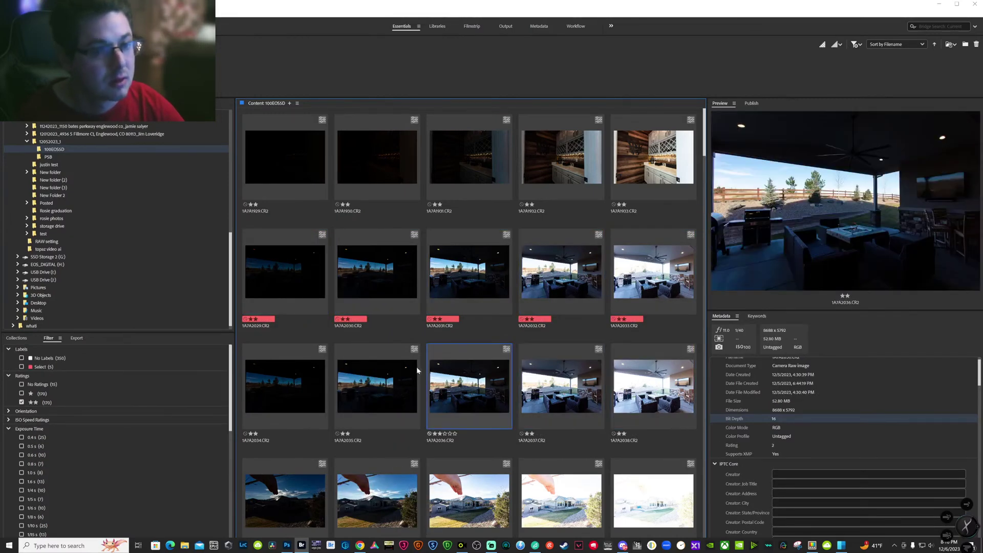
click(394, 386)
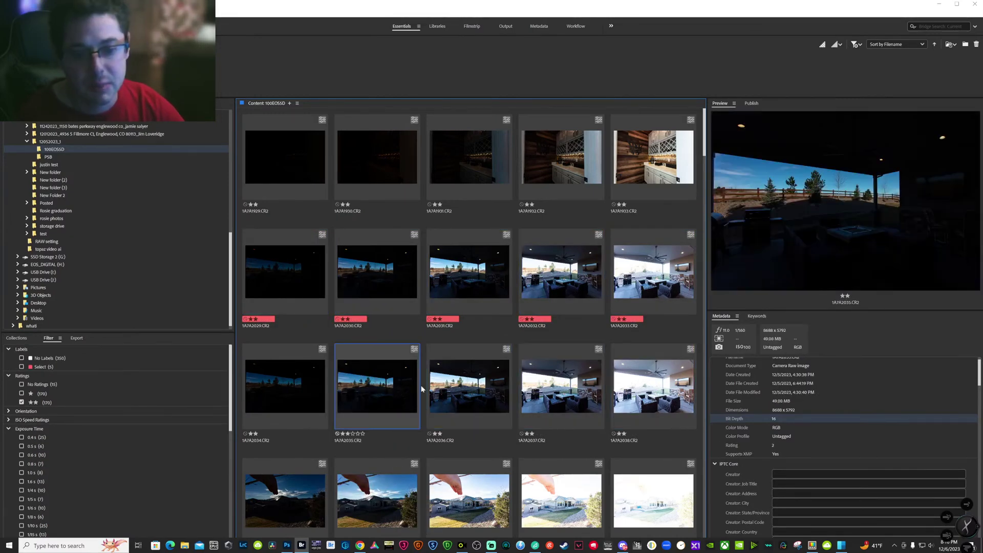
click(669, 400)
click(399, 367)
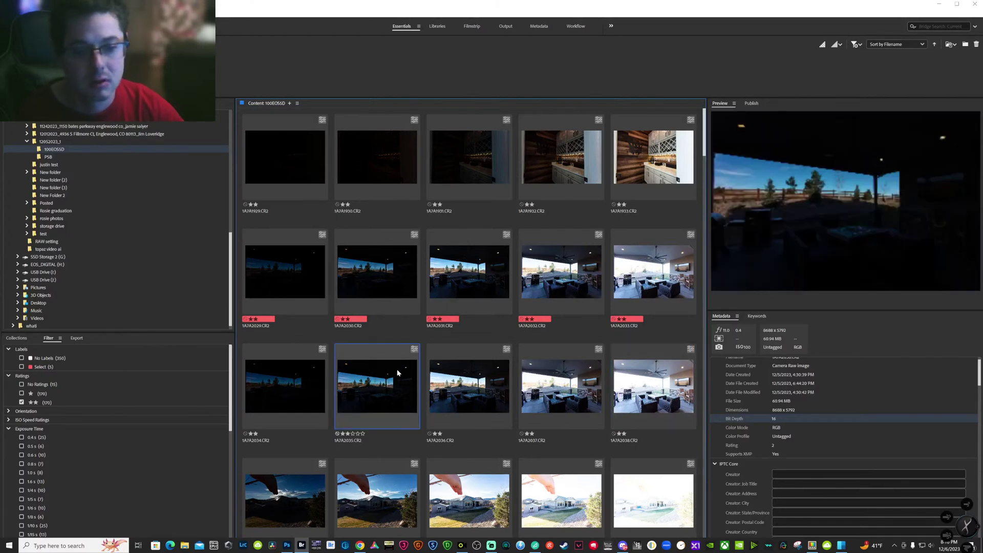
shift+click(670, 392)
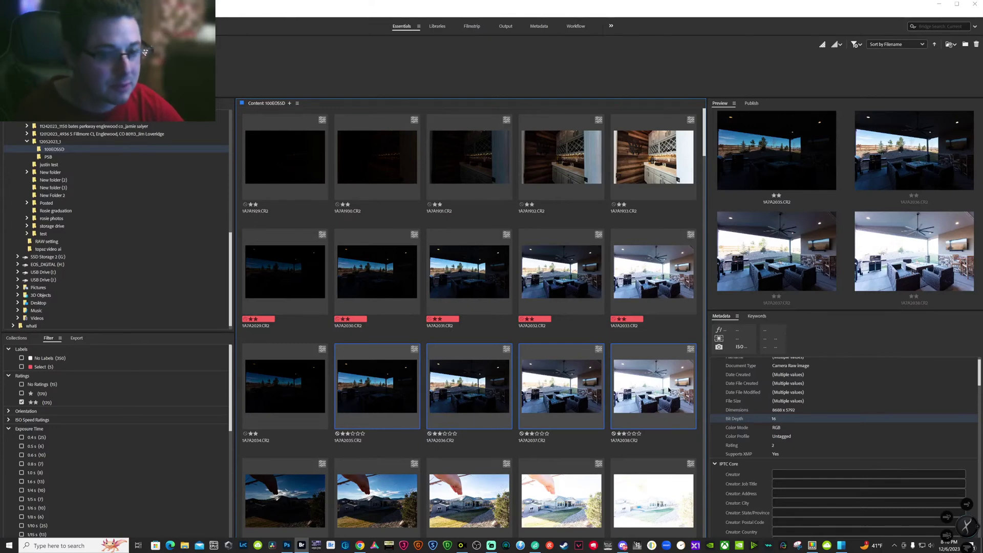
double_click(649, 382)
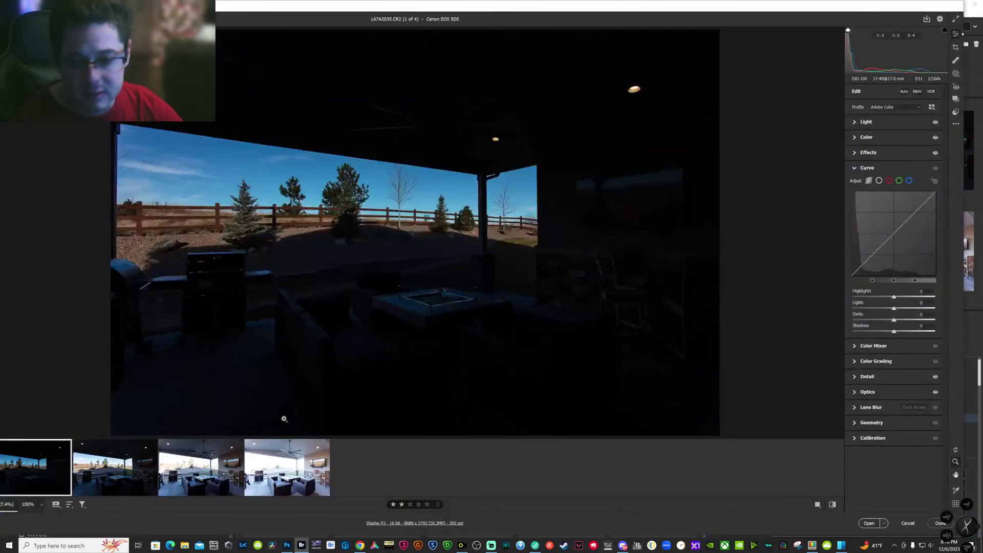
Set the white balance of all four patio exposures by sampling the concrete floor in 1A7A2037, and check the darkest and brightest frames
click(215, 475)
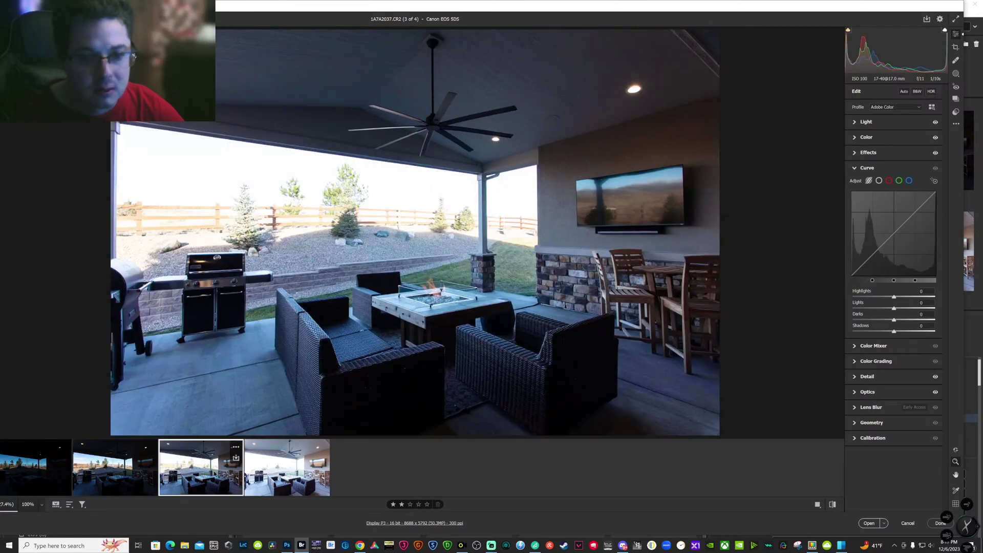
key(ctrl+a)
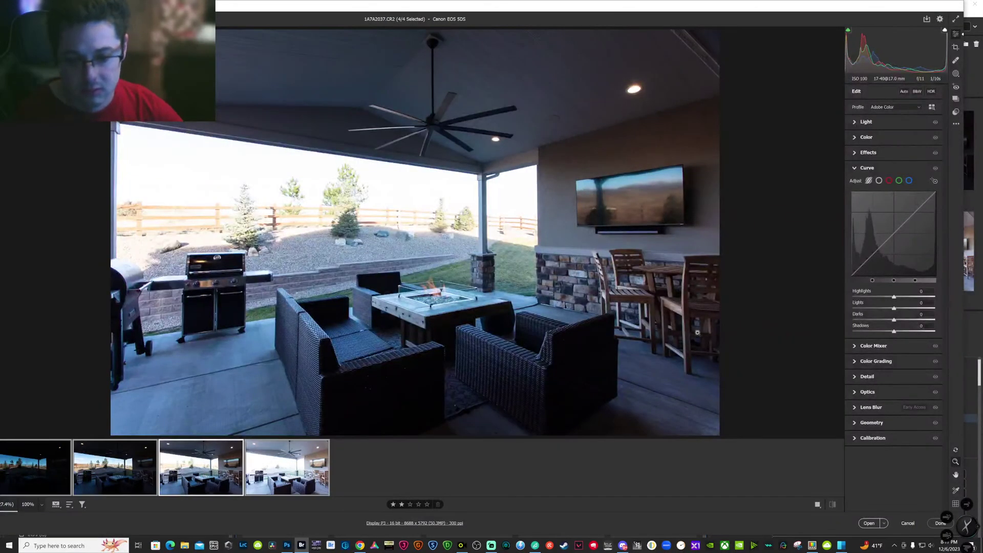
click(854, 138)
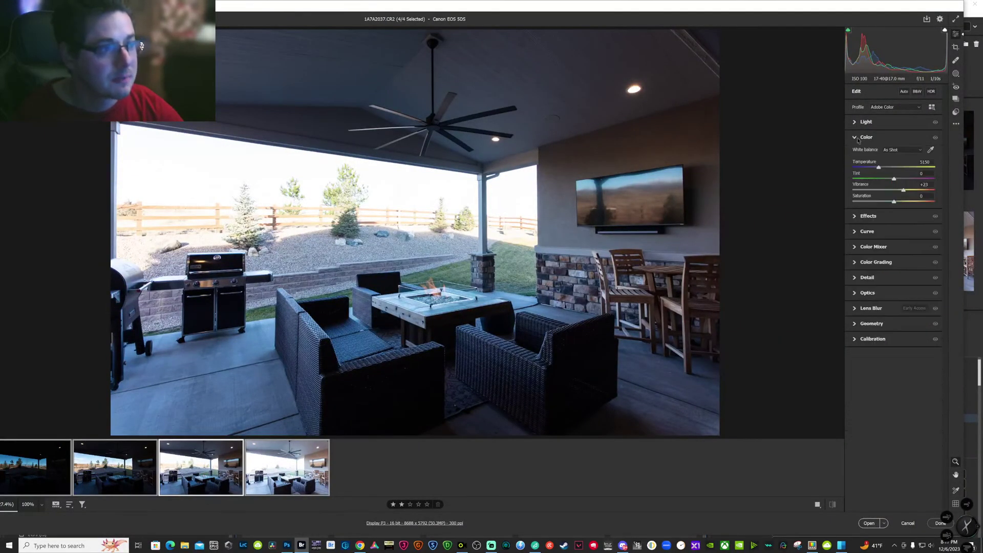
click(931, 150)
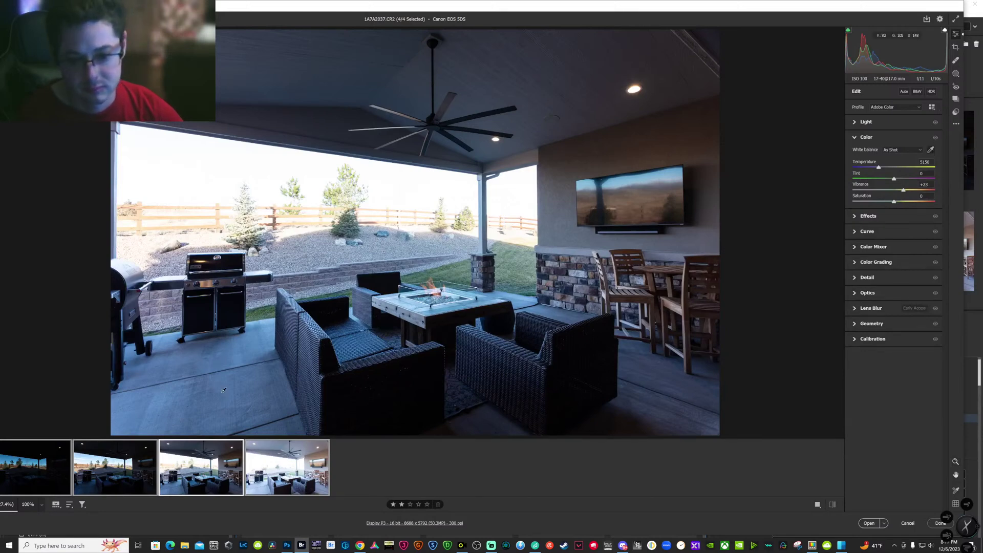
click(238, 413)
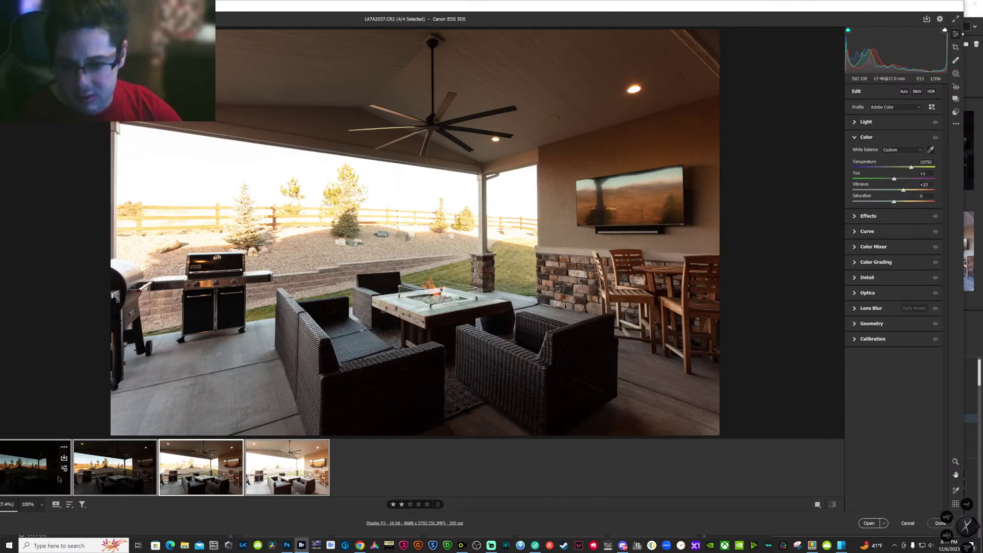
click(36, 480)
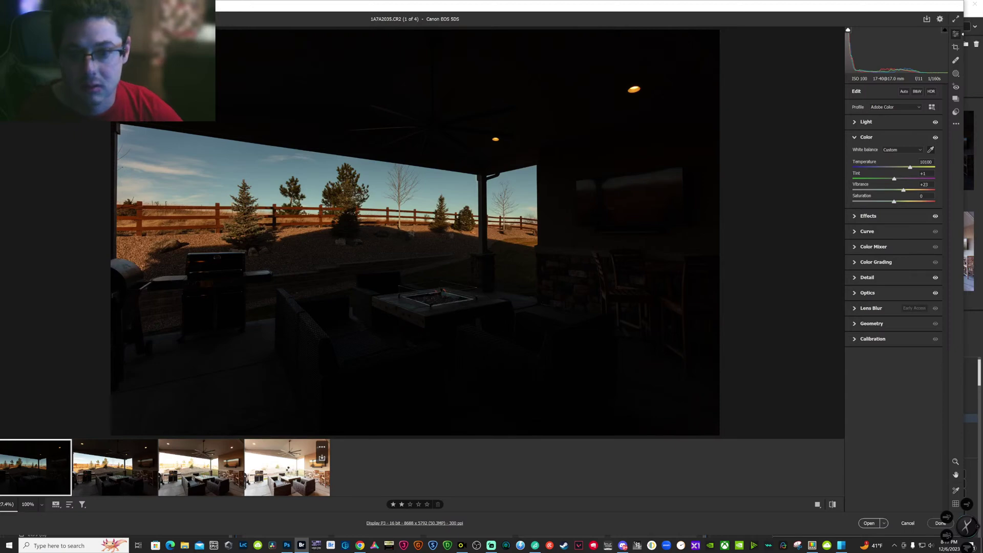
click(287, 467)
shift+click(44, 483)
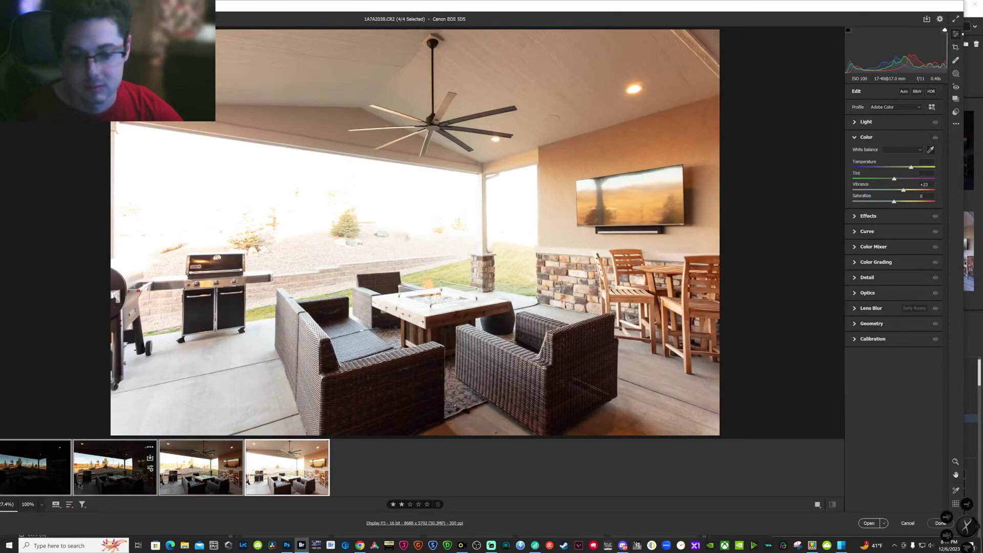
Apply the Camera Raw edits and load the four selected patio exposures into one Photoshop document as layers
click(938, 523)
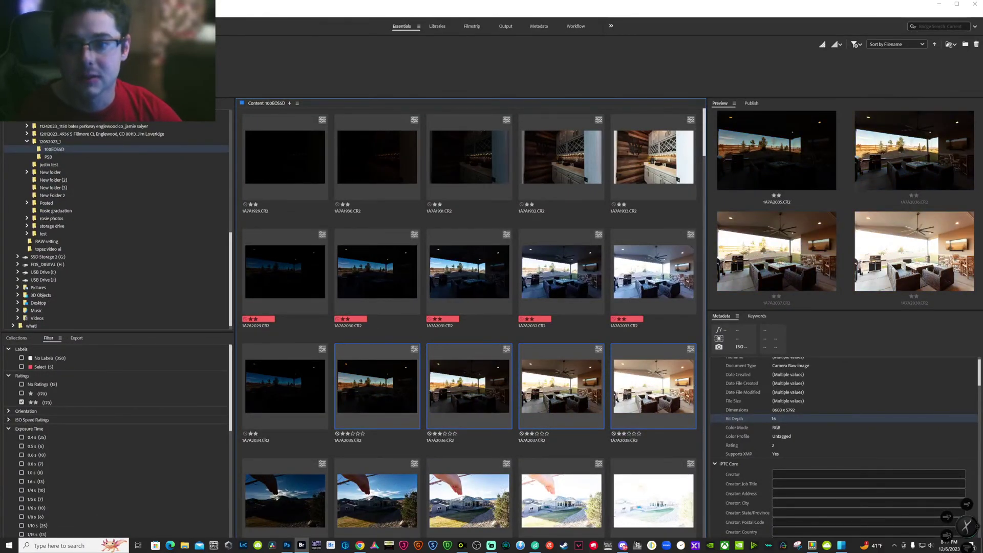
right_click(220, 88)
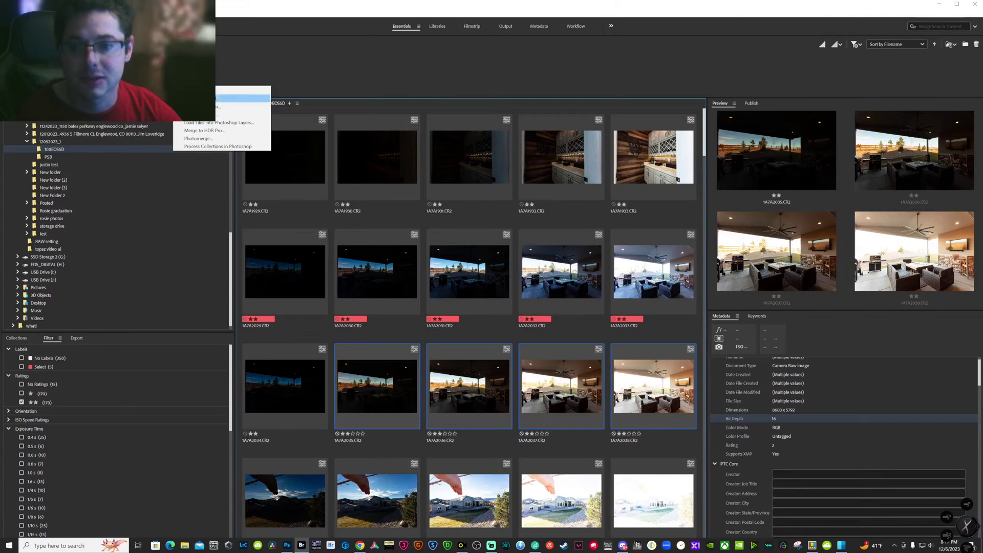
click(240, 114)
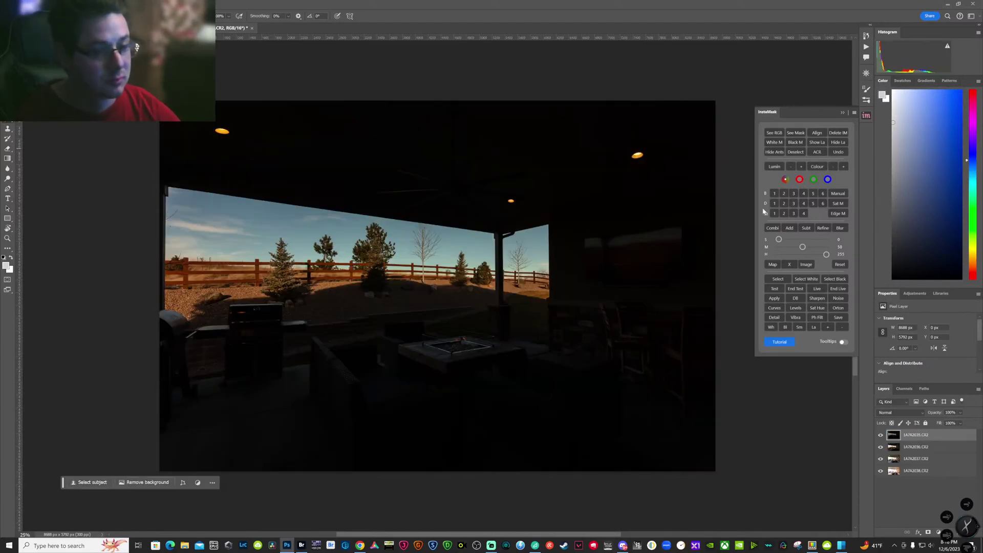
Move the 1A7A2037 exposure to the bottom of the layer stack, below 1A7A2038, and keep all four exposures visible
click(880, 436)
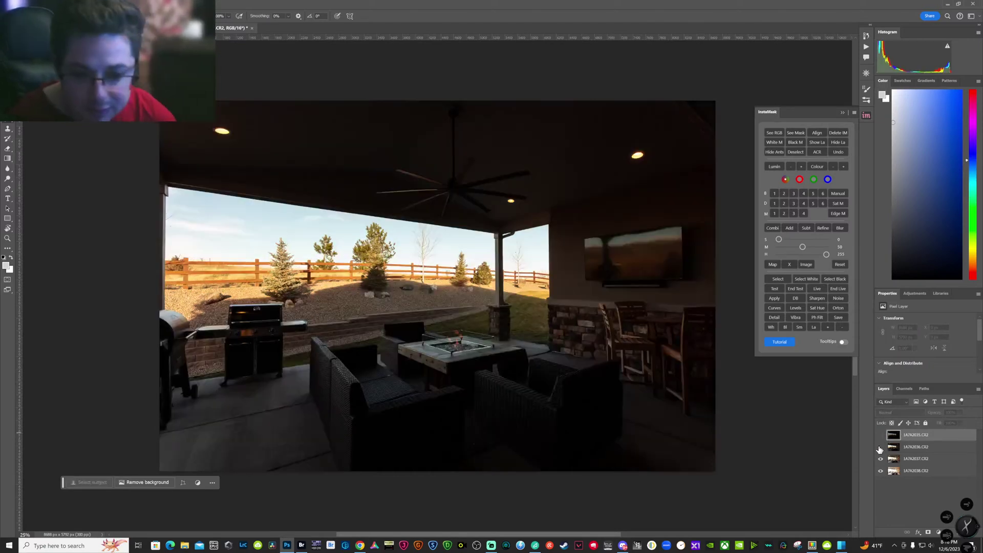
click(880, 446)
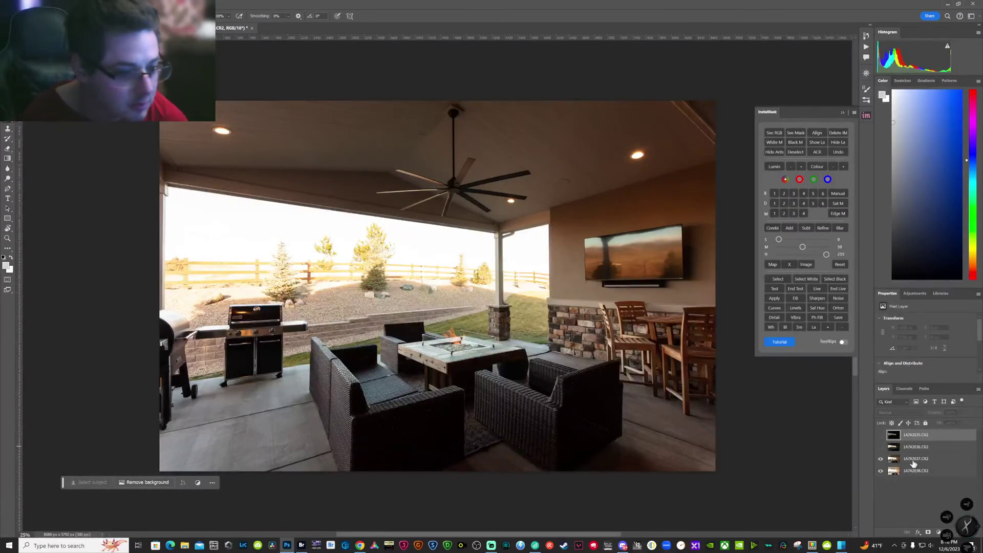
drag(914, 463, 914, 486)
click(880, 447)
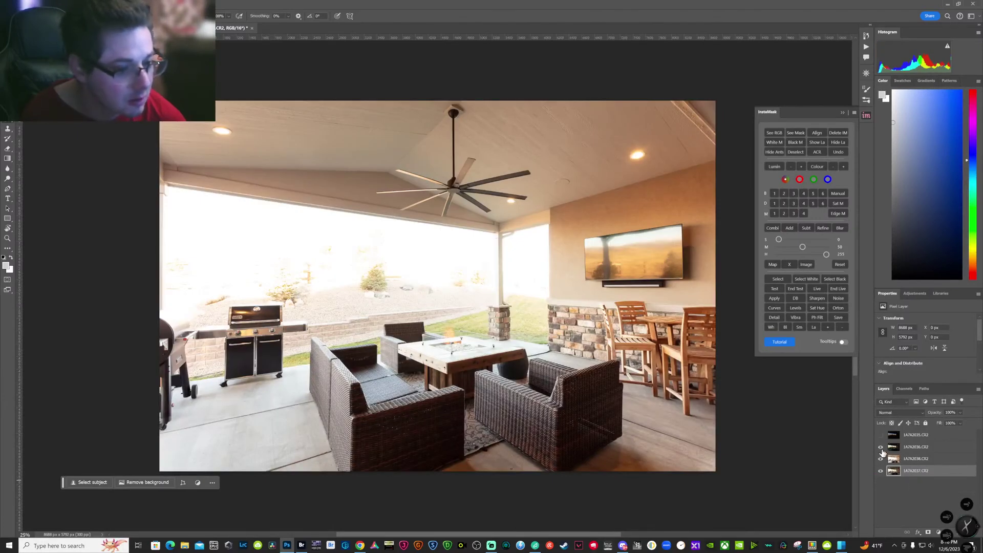
click(881, 435)
Align all four exposure layers, 1A7A2035 to 1A7A2038, with InstaMask
click(915, 435)
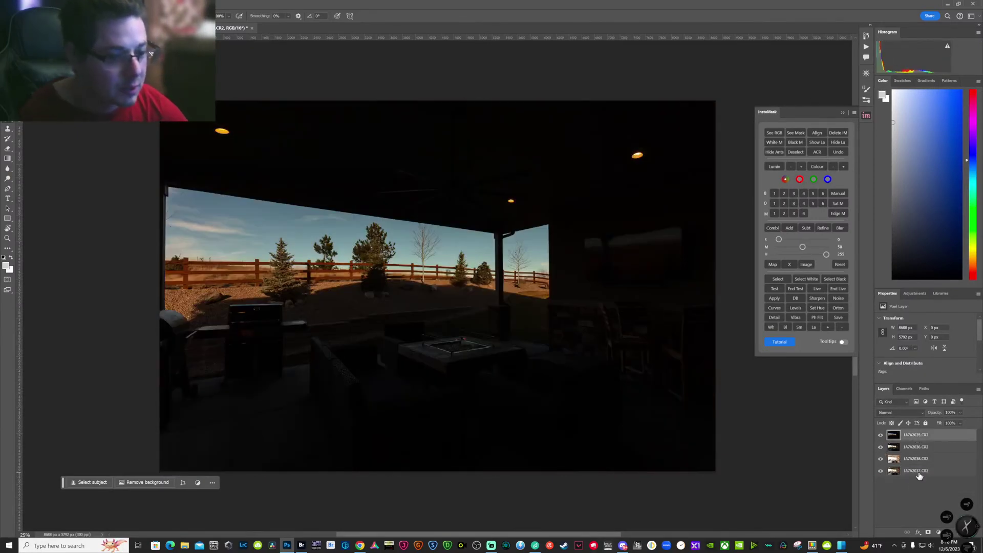
shift+click(919, 474)
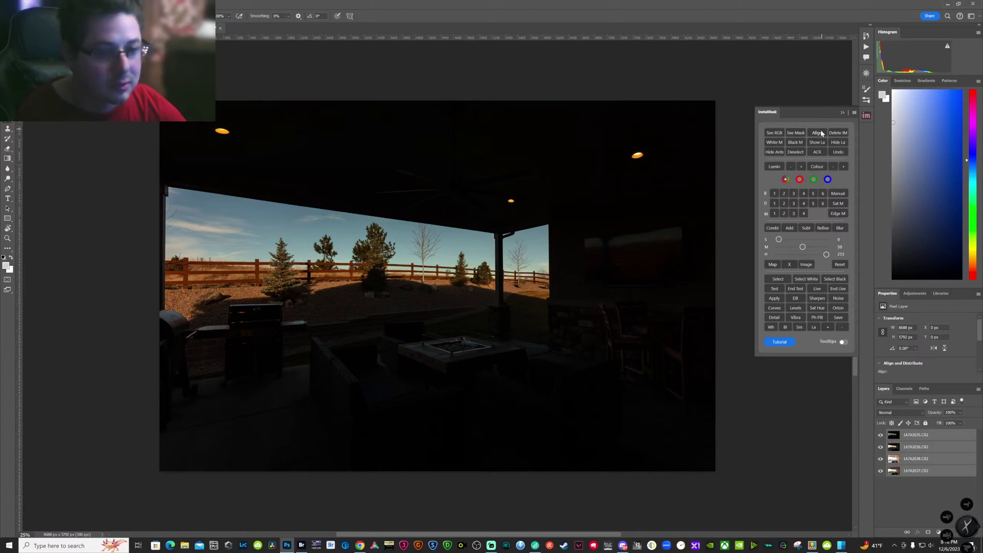
click(820, 133)
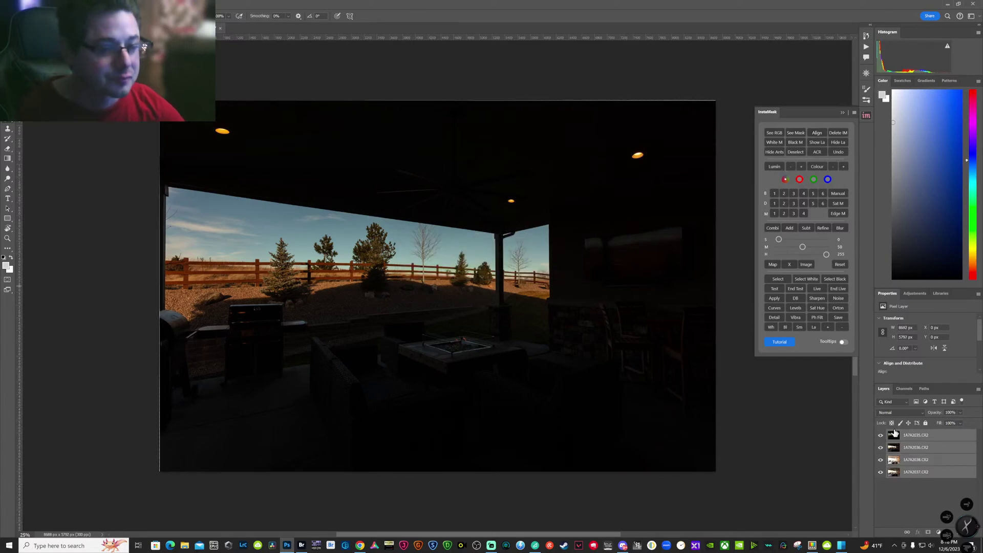
Compare the aligned exposures by hiding and showing 1A7A2035, 1A7A2036 and 1A7A2038 above 1A7A2037
click(880, 434)
click(880, 447)
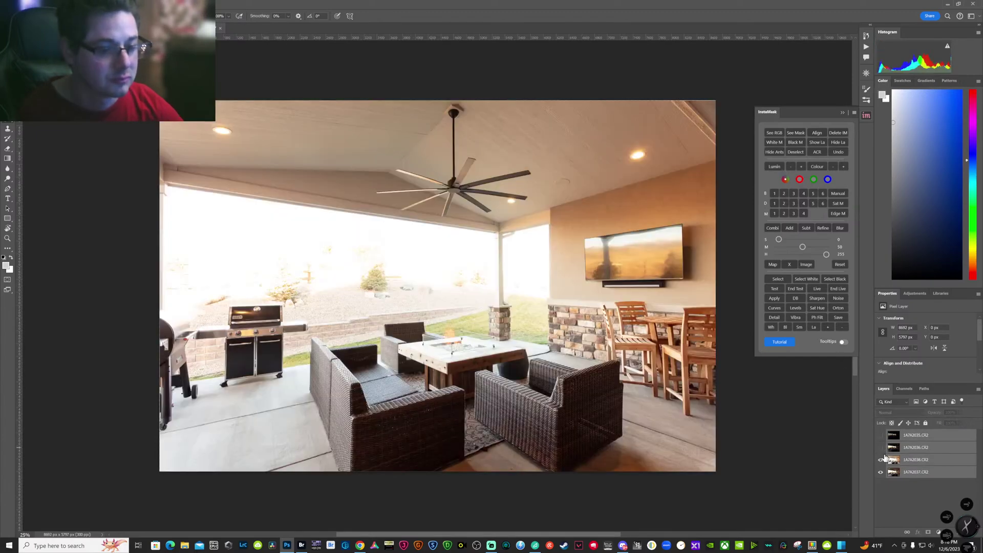
click(880, 459)
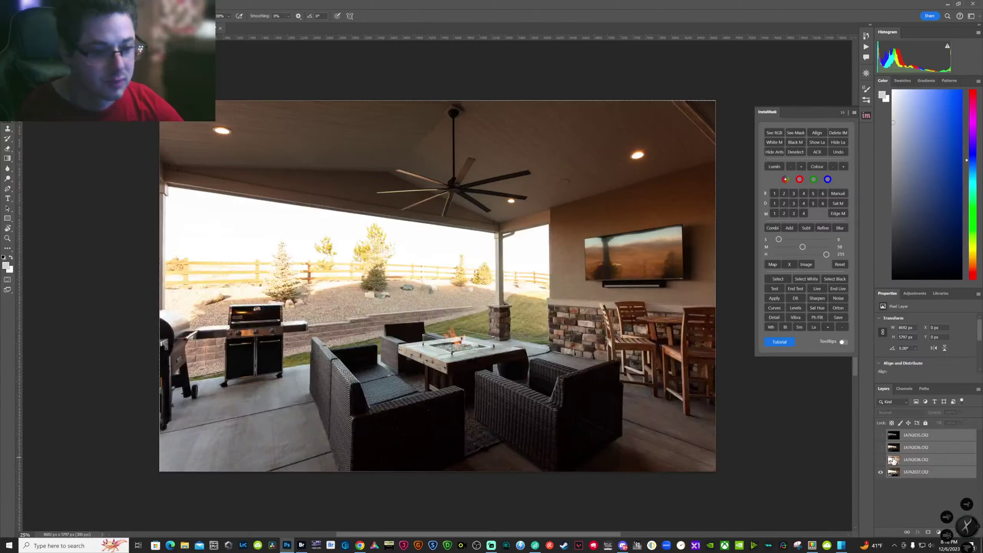
click(880, 459)
click(880, 447)
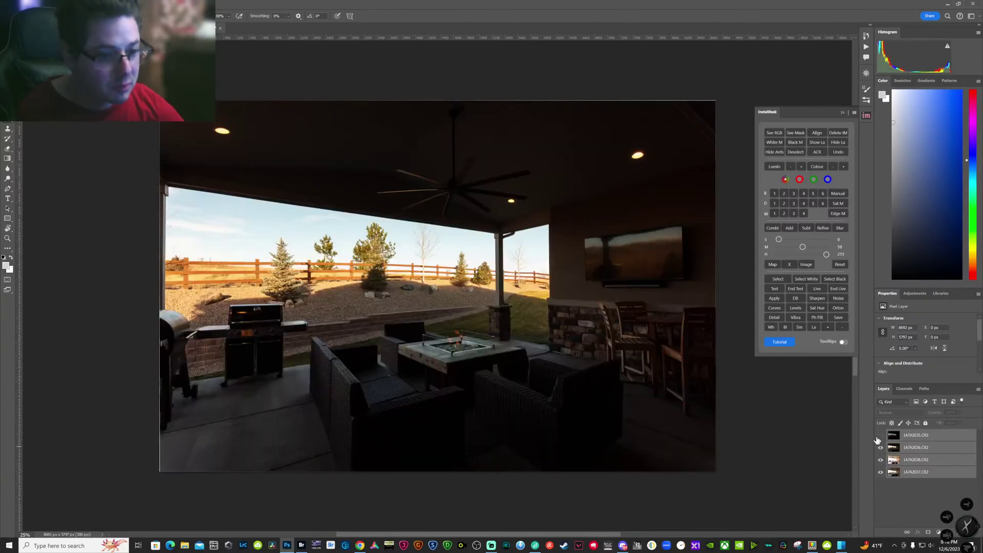
click(880, 435)
drag(879, 435, 883, 448)
click(881, 459)
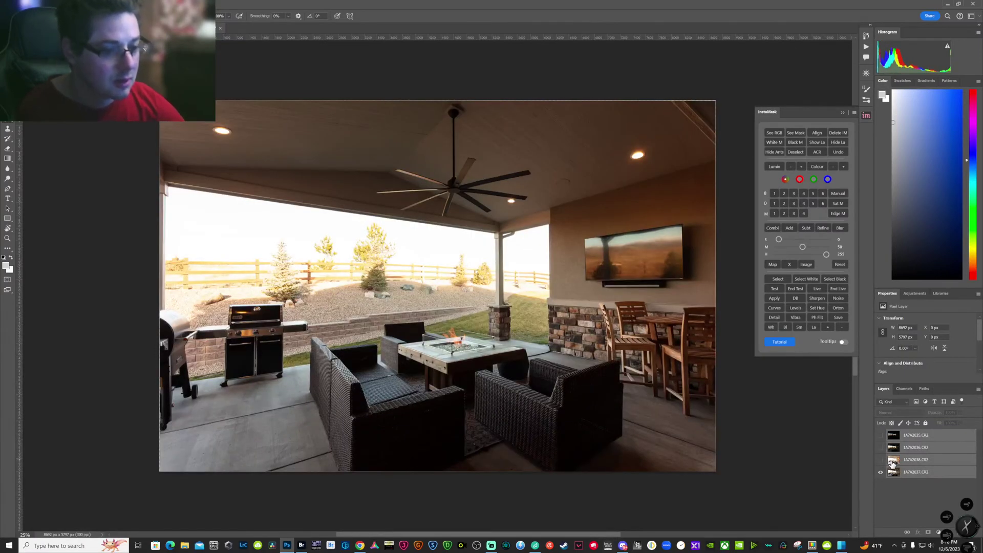
Adjust the tone of the 1A7A2038 and 1A7A2036 exposures separately, and show 1A7A2035 again for comparison
click(880, 460)
click(894, 462)
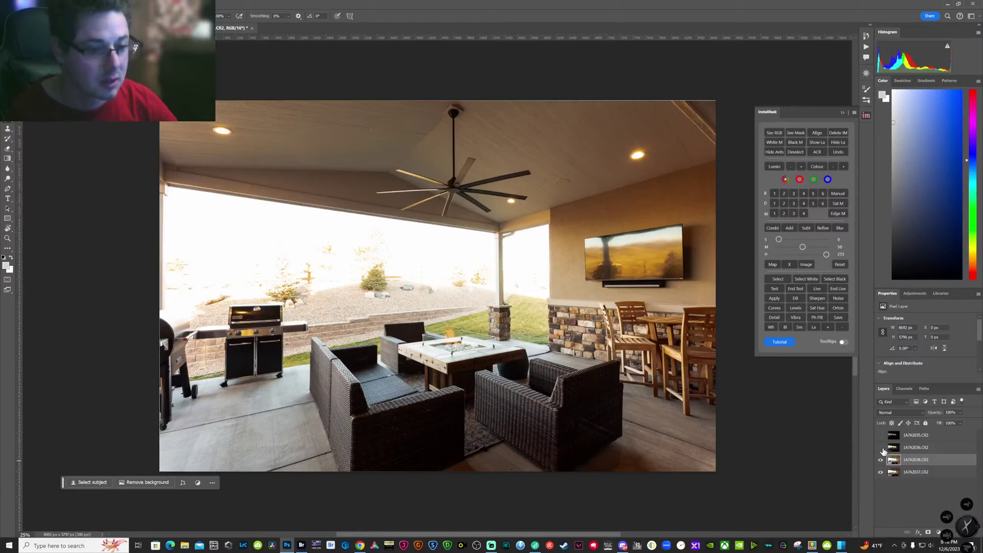
click(880, 448)
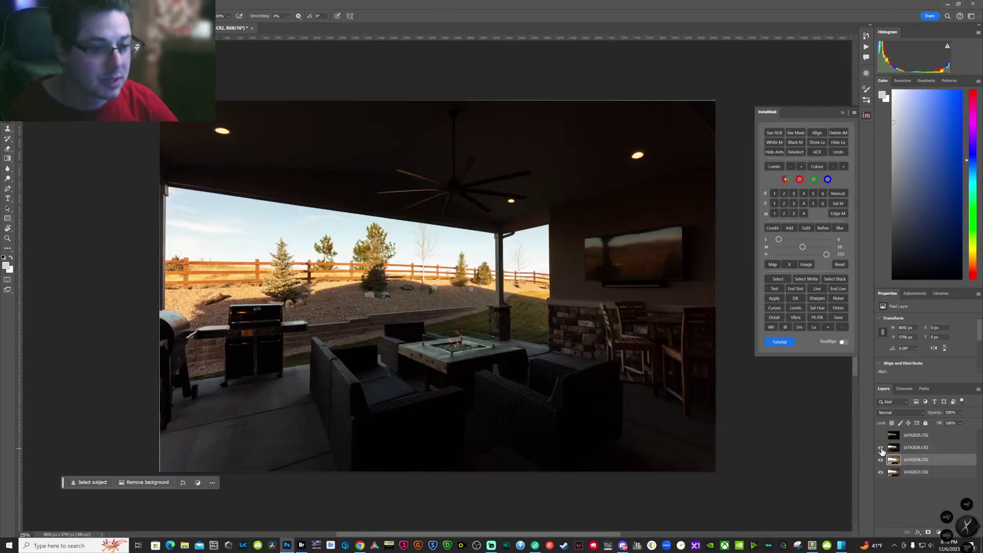
click(897, 450)
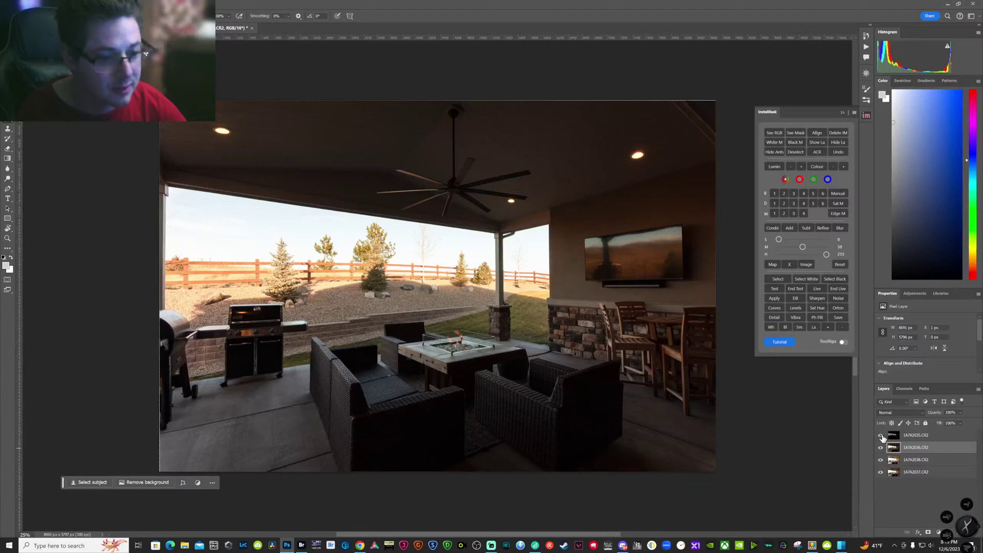
click(881, 436)
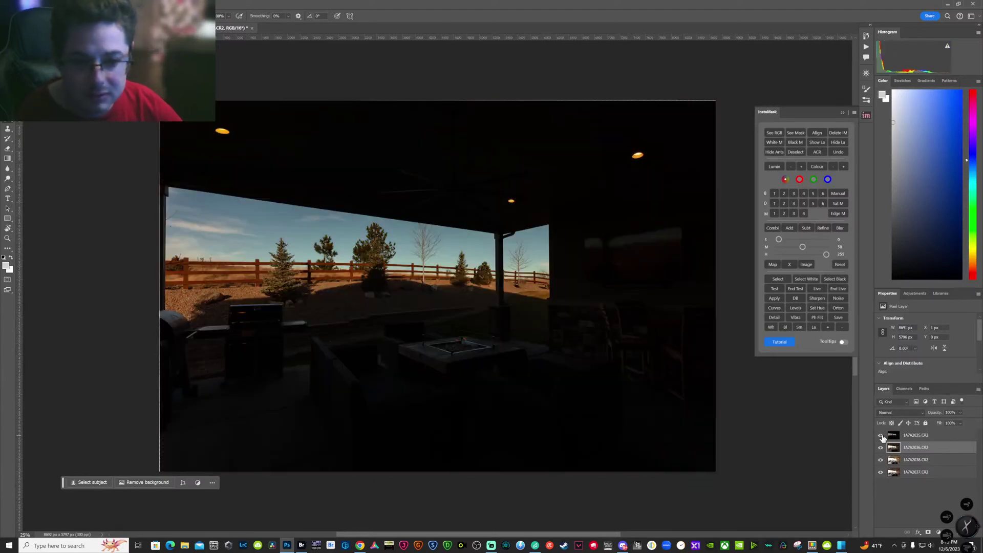
Hide the three upper exposures and generate an InstaMask darks 3 luminosity mask from 1A7A2037
click(881, 436)
click(881, 448)
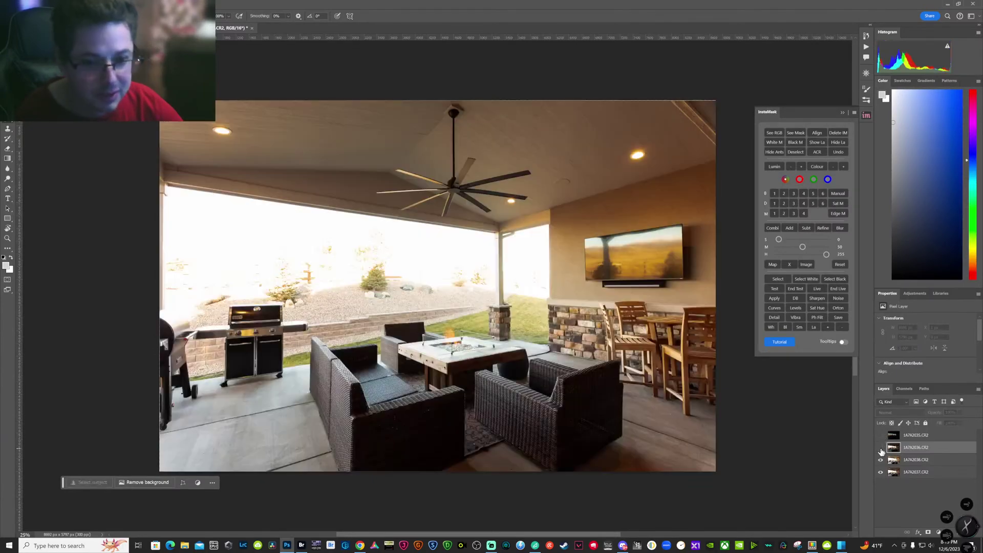
click(881, 461)
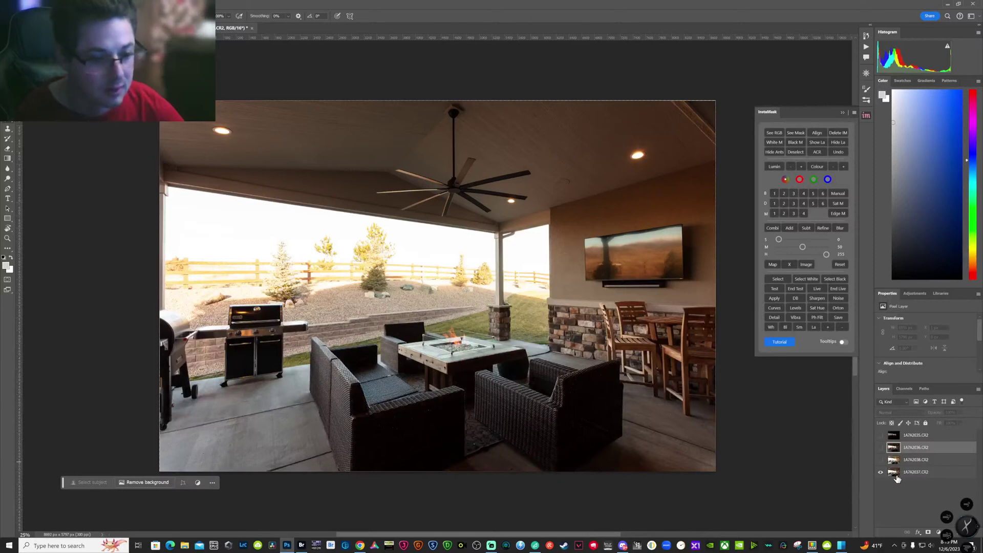
click(895, 475)
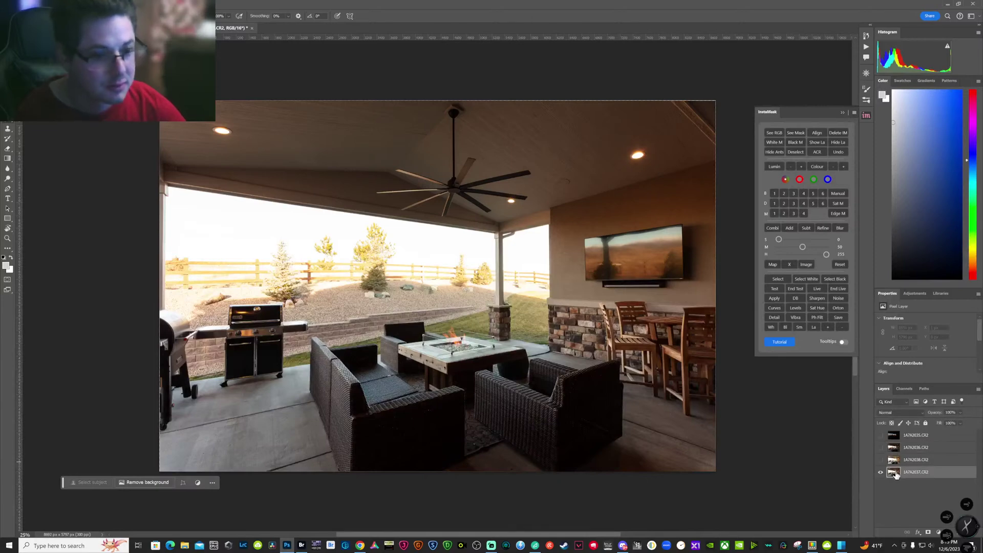
click(794, 203)
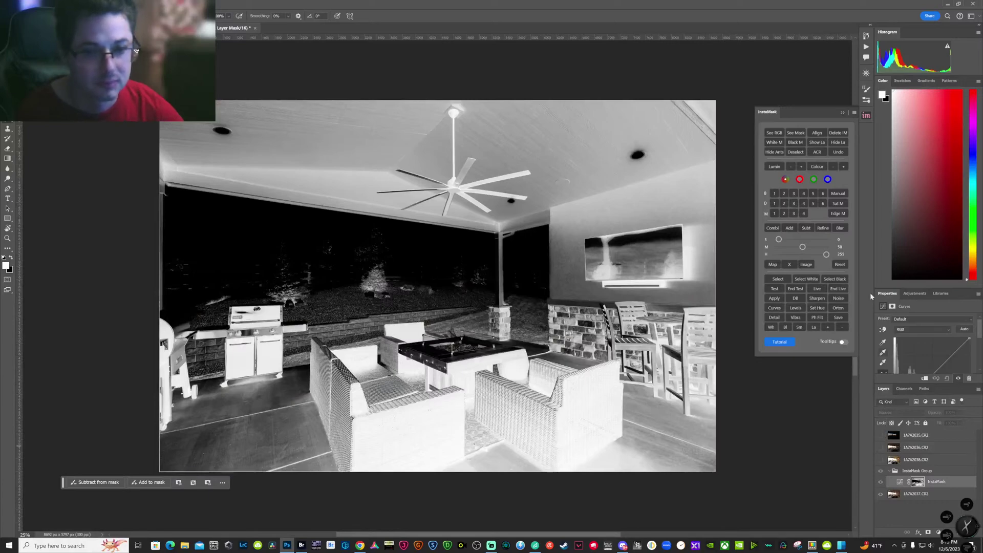
Load the darks mask as a selection and add it as a layer mask to the visible 1A7A2038 exposure
click(919, 494)
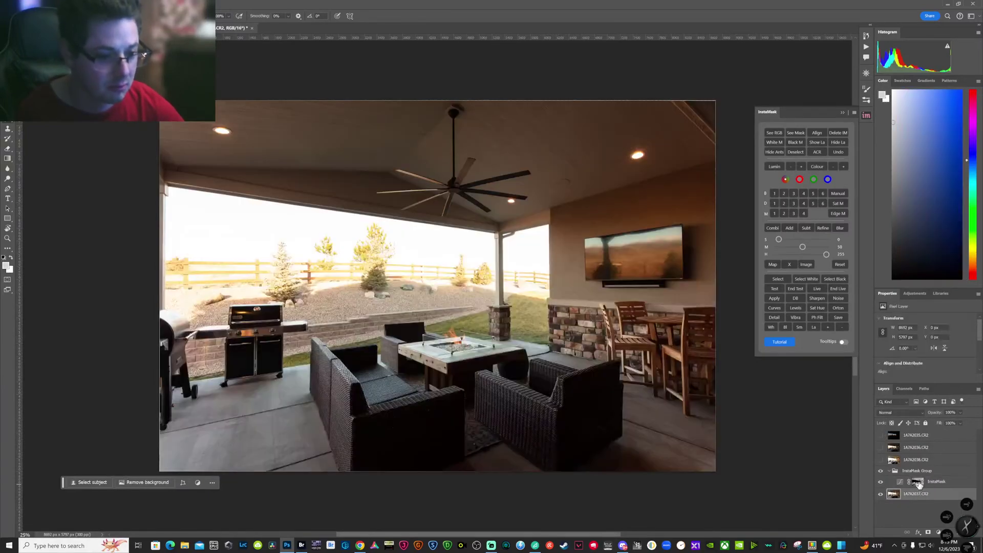
ctrl+click(919, 485)
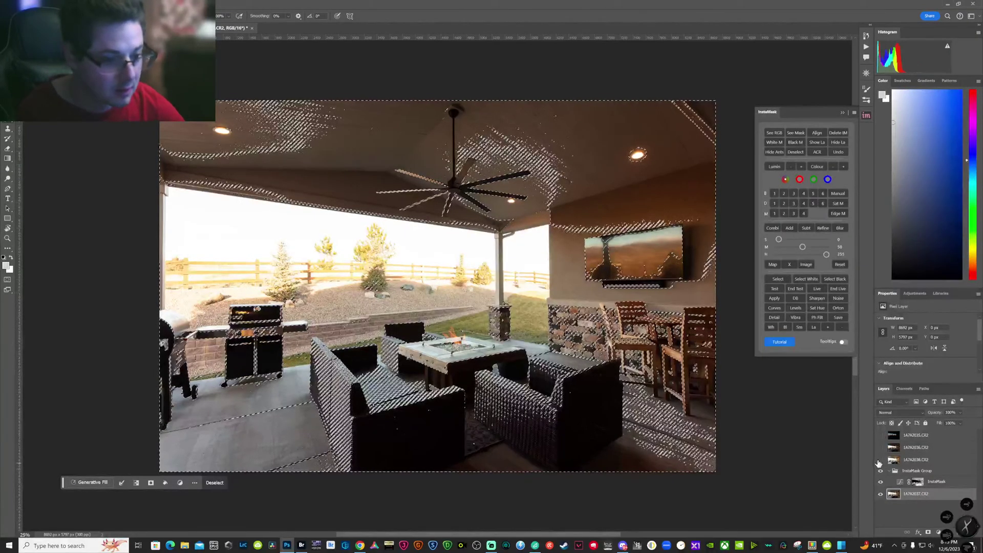
click(881, 459)
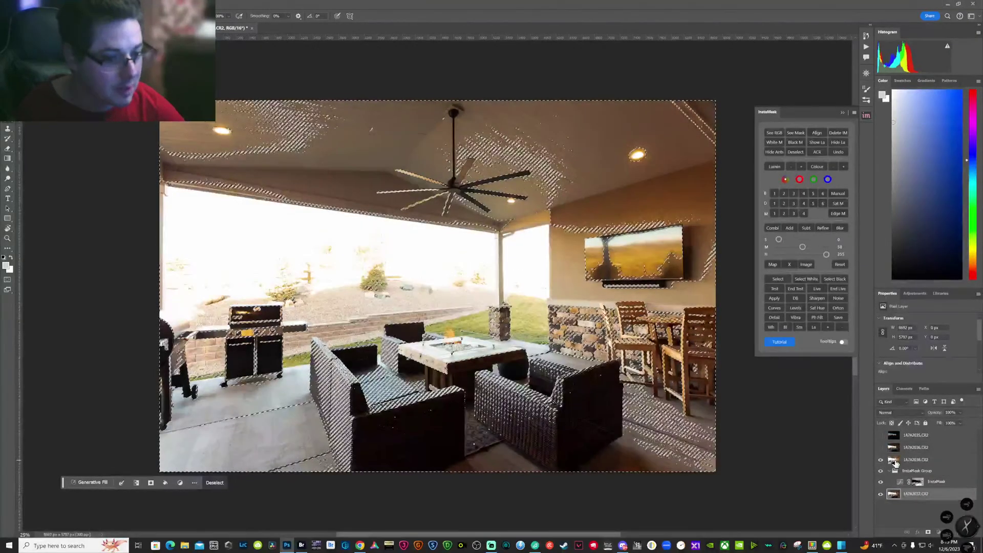
click(928, 533)
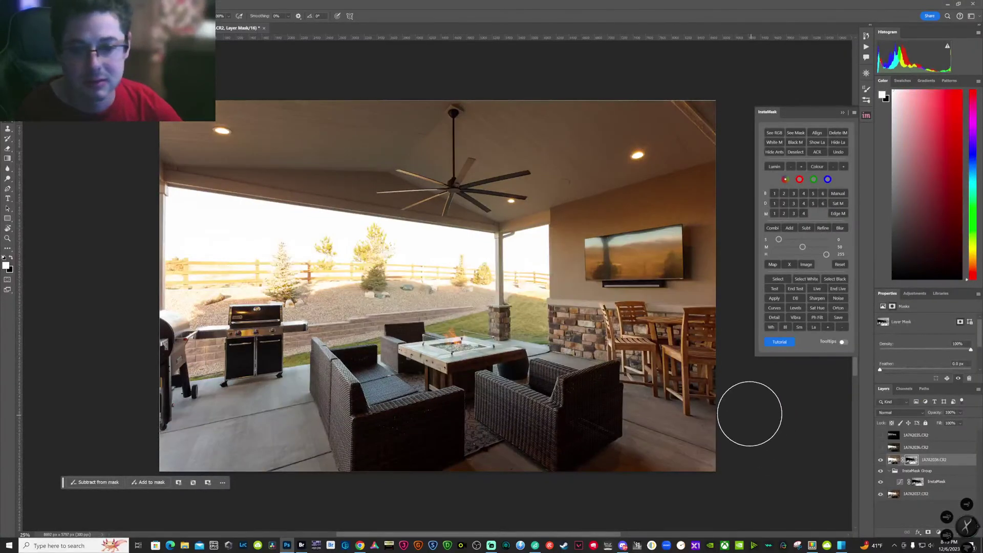
Preview 1A7A2036 over the blend, hide it, and generate an InstaMask brights 4 luminosity mask
click(880, 447)
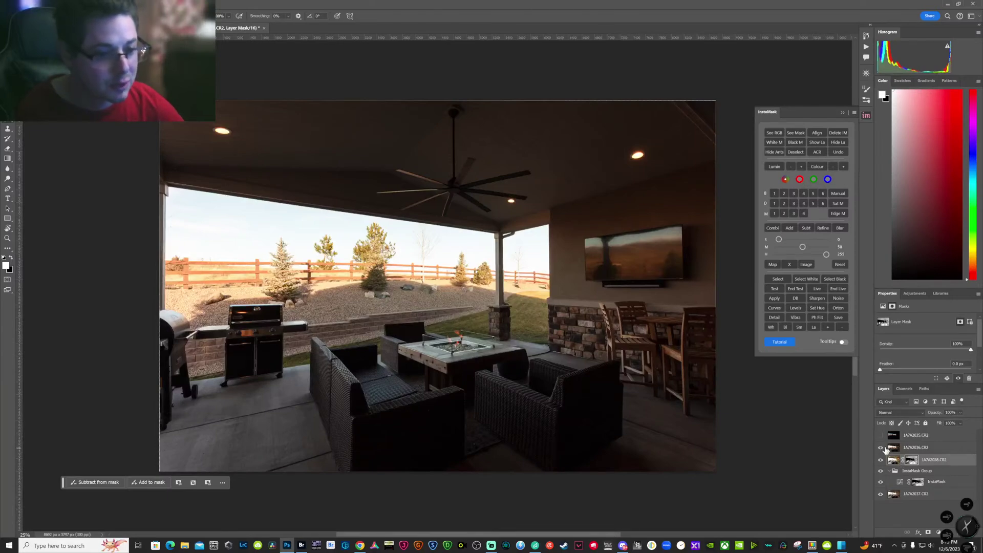
click(880, 448)
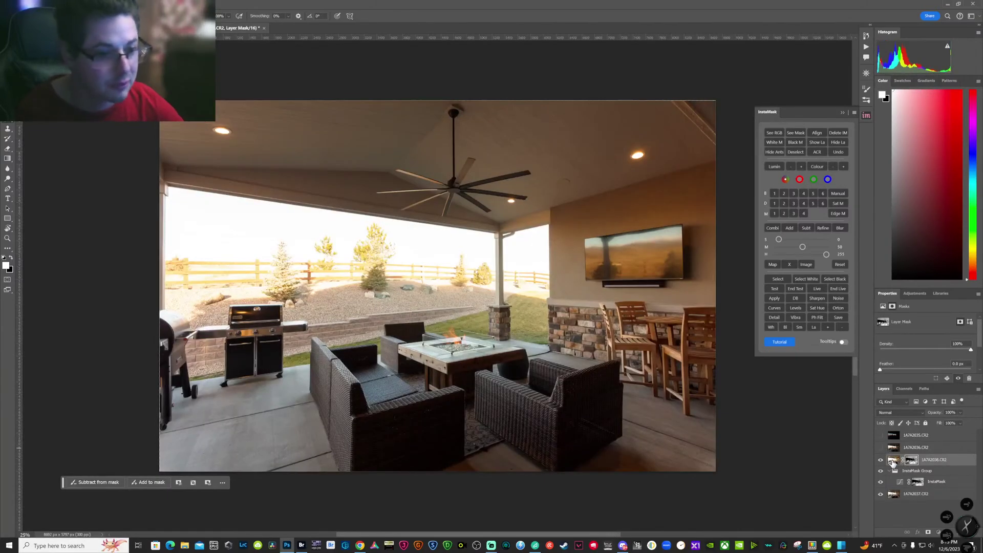
click(892, 460)
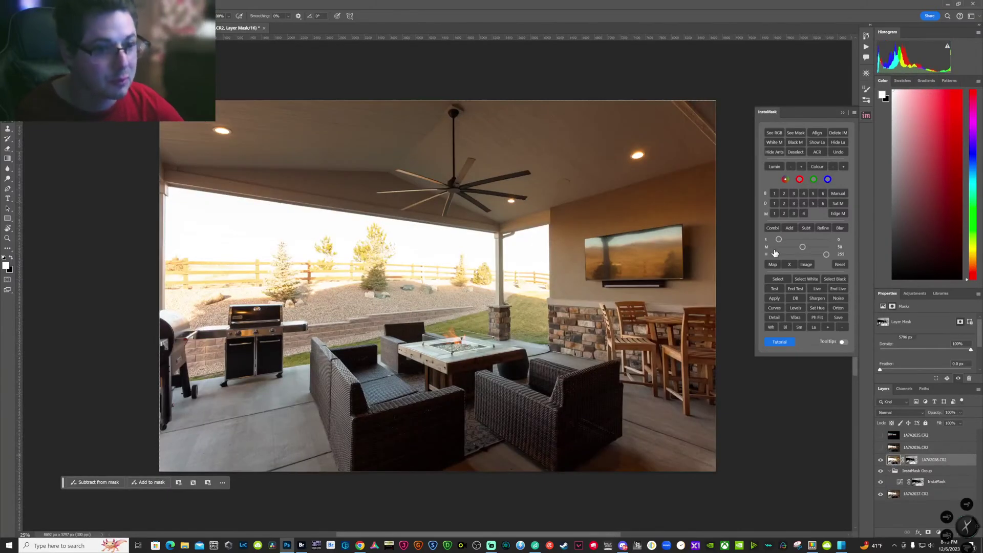
click(795, 194)
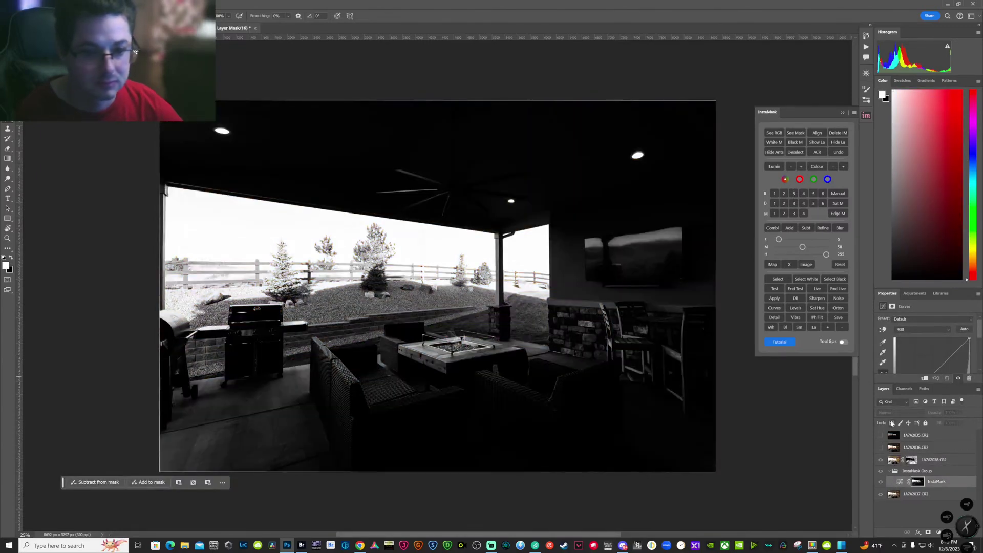
click(804, 194)
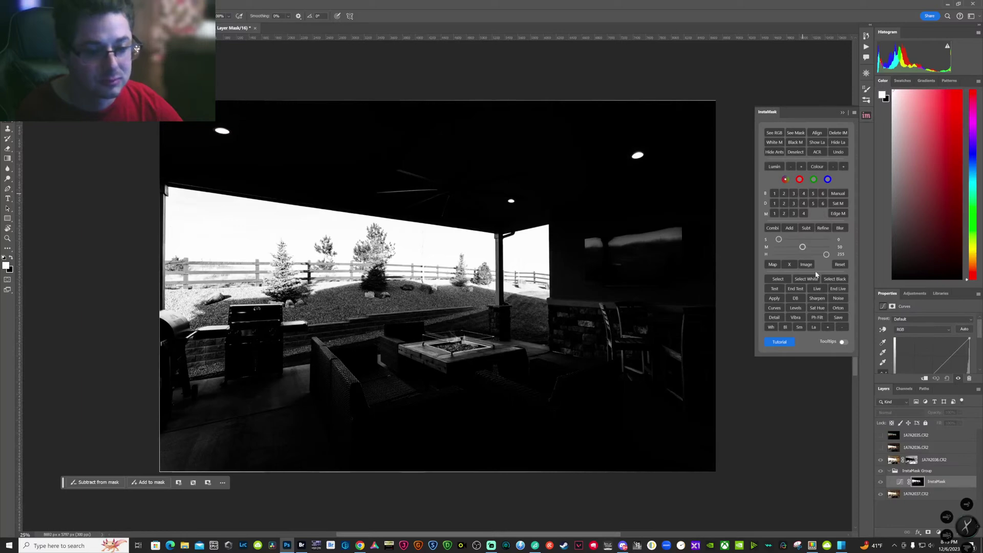
Load the brights mask as a selection, apply it as a layer mask to 1A7A2036, and compare the blend with and without that layer
click(918, 493)
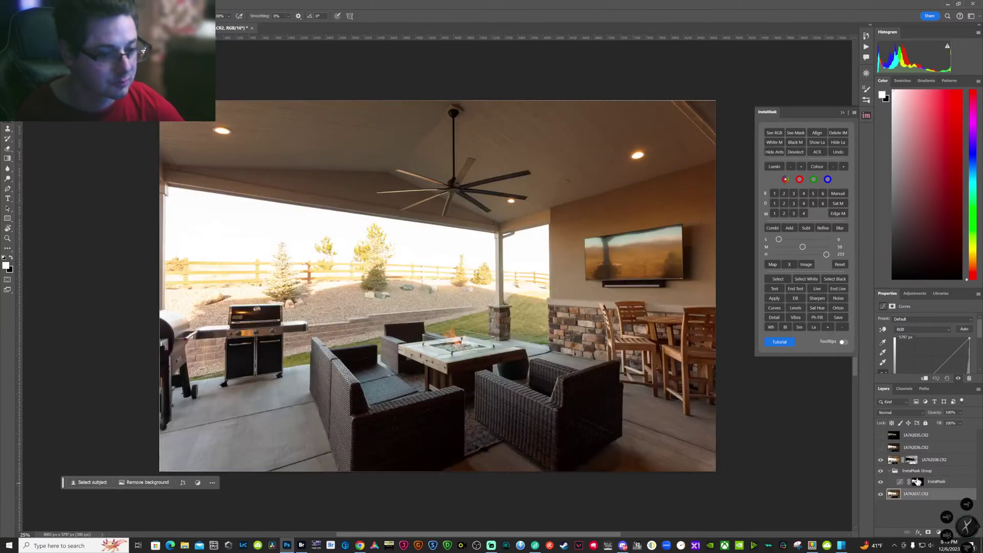
ctrl+click(917, 484)
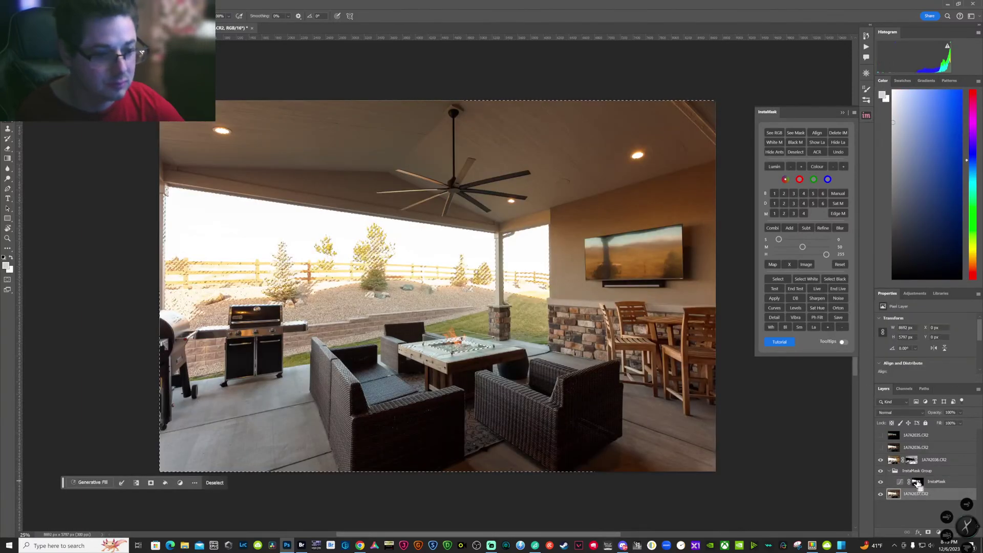
click(881, 447)
click(897, 448)
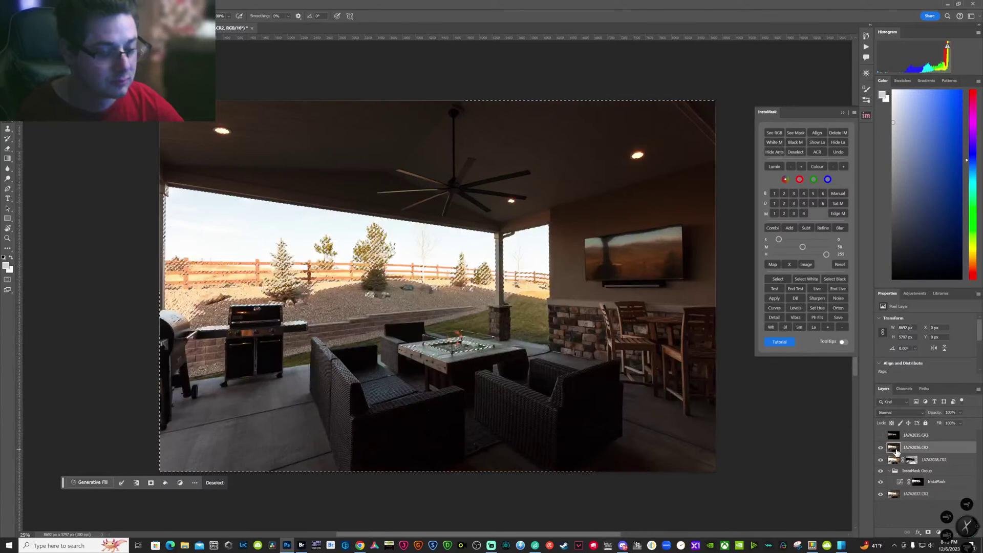
click(929, 533)
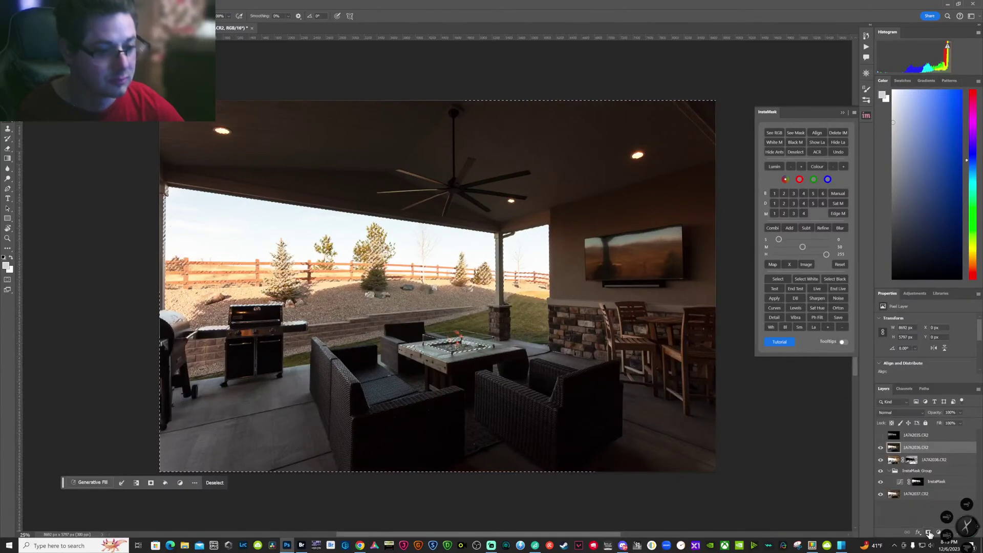
click(881, 449)
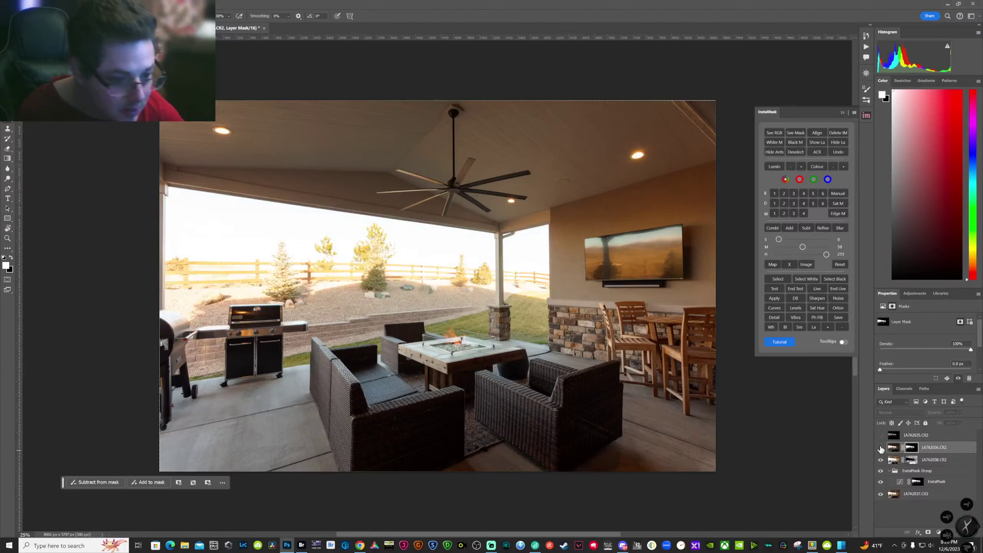
click(881, 449)
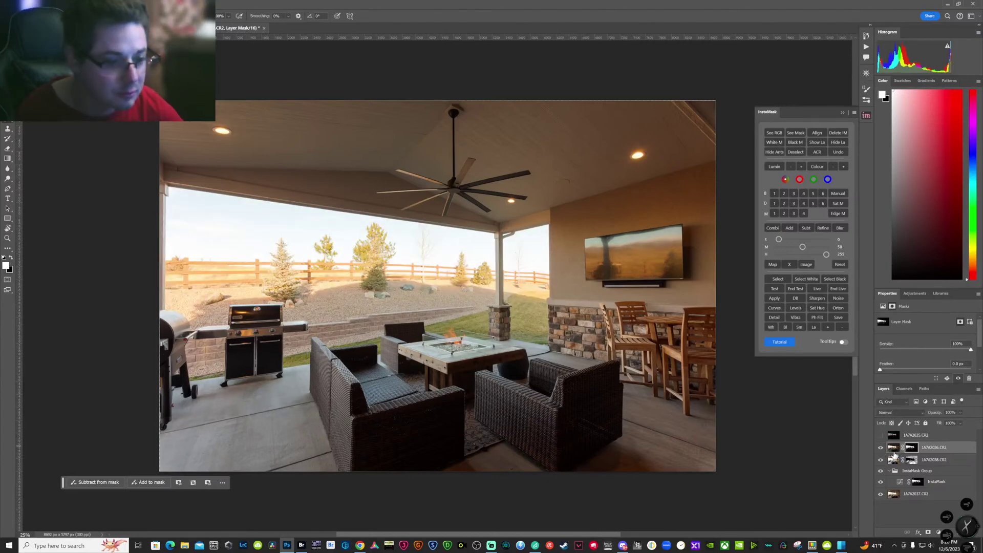
Open the image content of layer 1A7A2036 in the Camera Raw filter and lower Highlights to -25
click(893, 447)
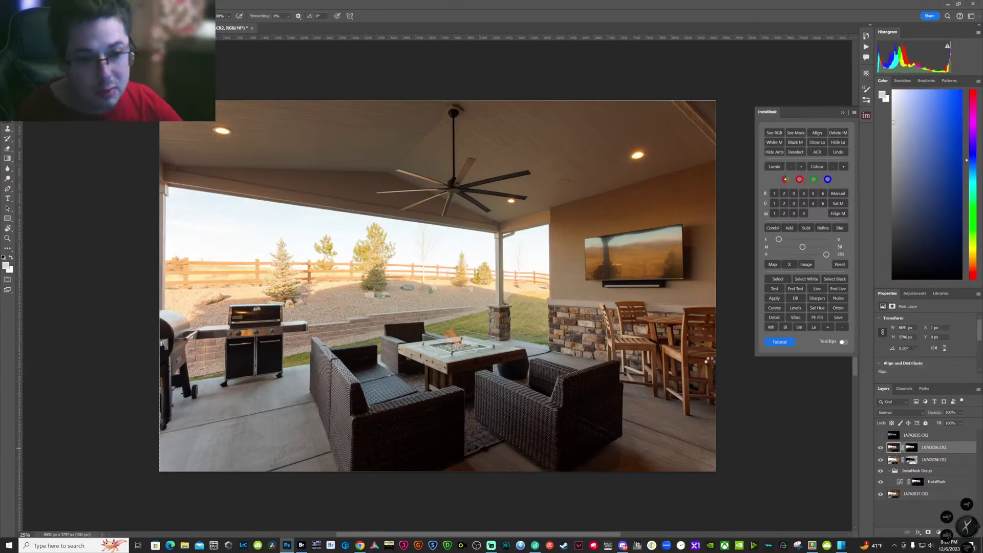
key(ctrl+shift+a)
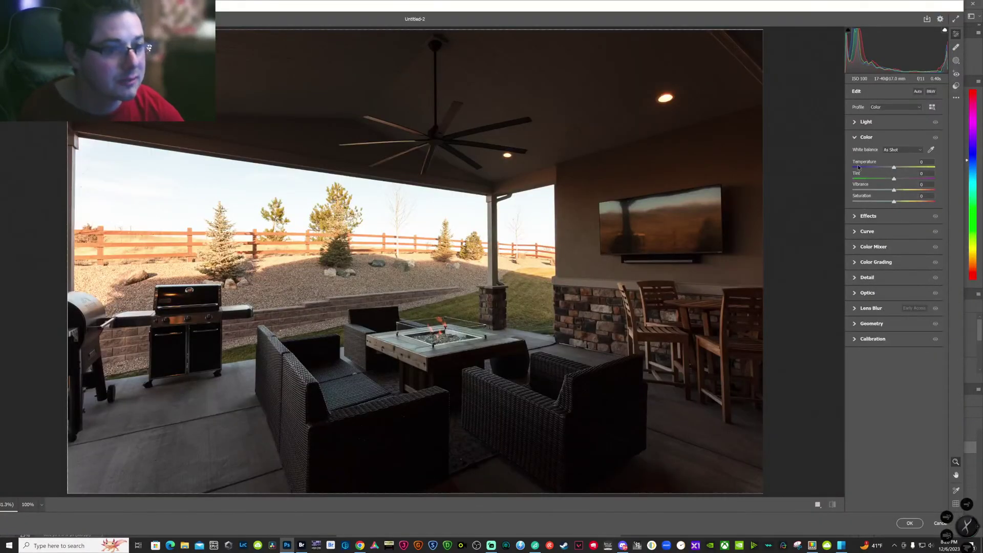
click(856, 123)
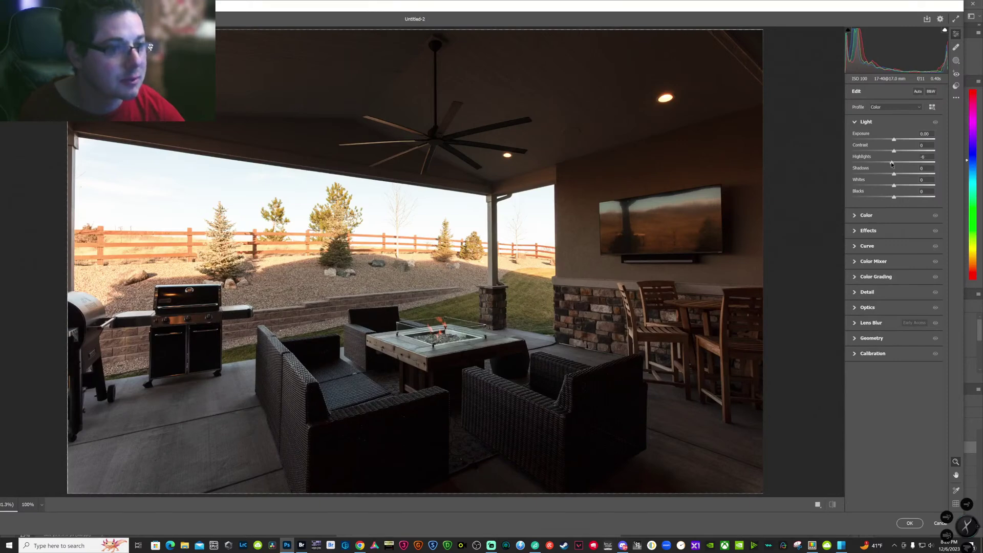
drag(891, 164, 885, 163)
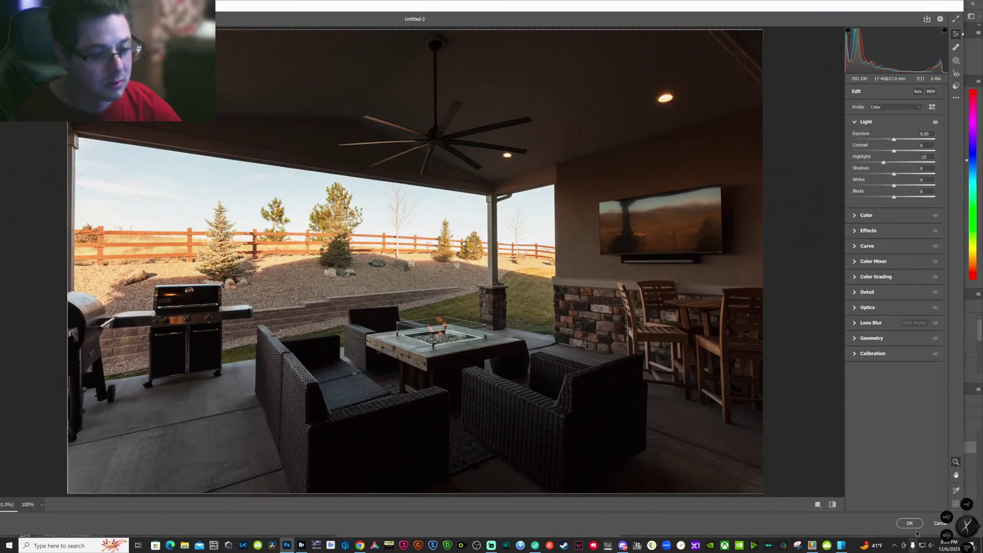
click(916, 528)
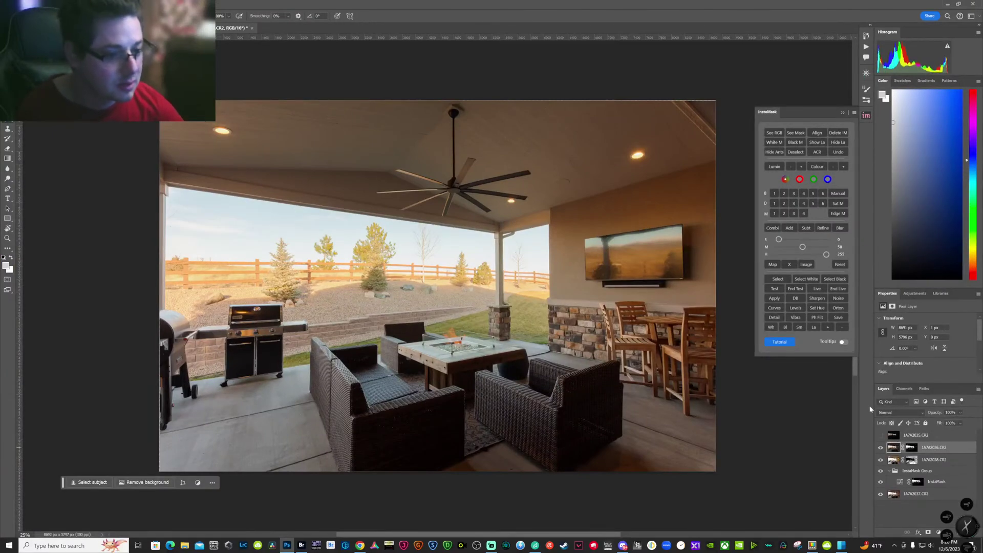
Preview the InstaMask brights 3, 4 and 5 luminosity masks and generate the brights 6 mask
click(797, 193)
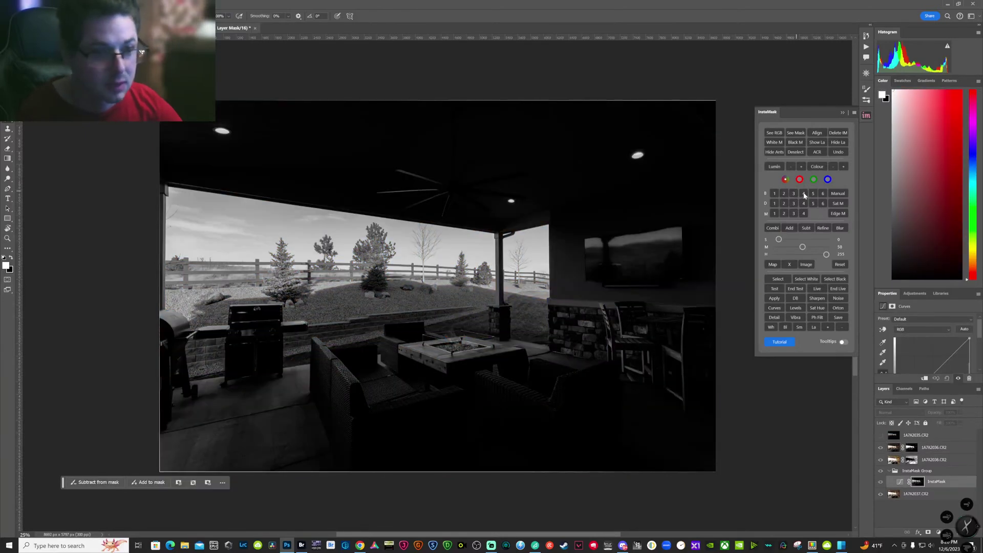
click(803, 194)
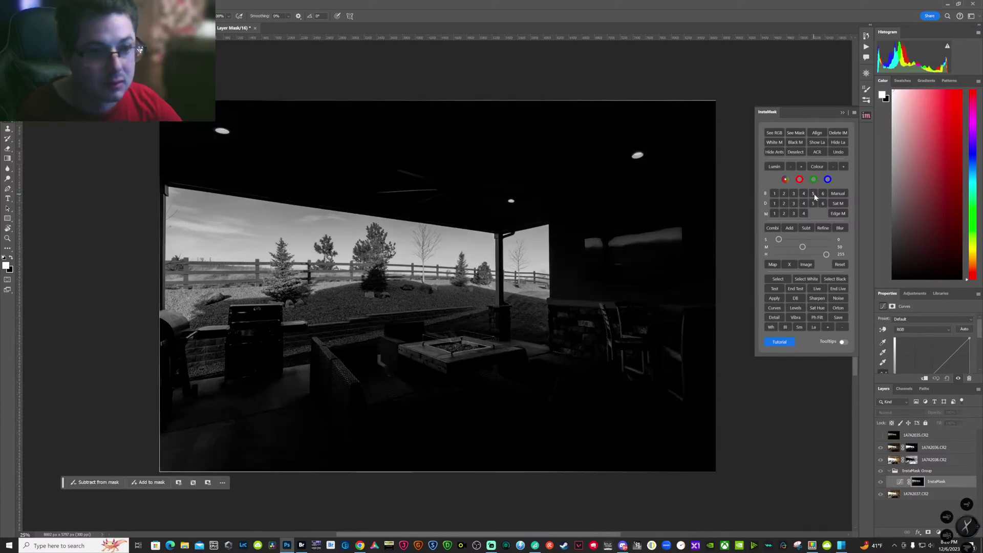
click(813, 194)
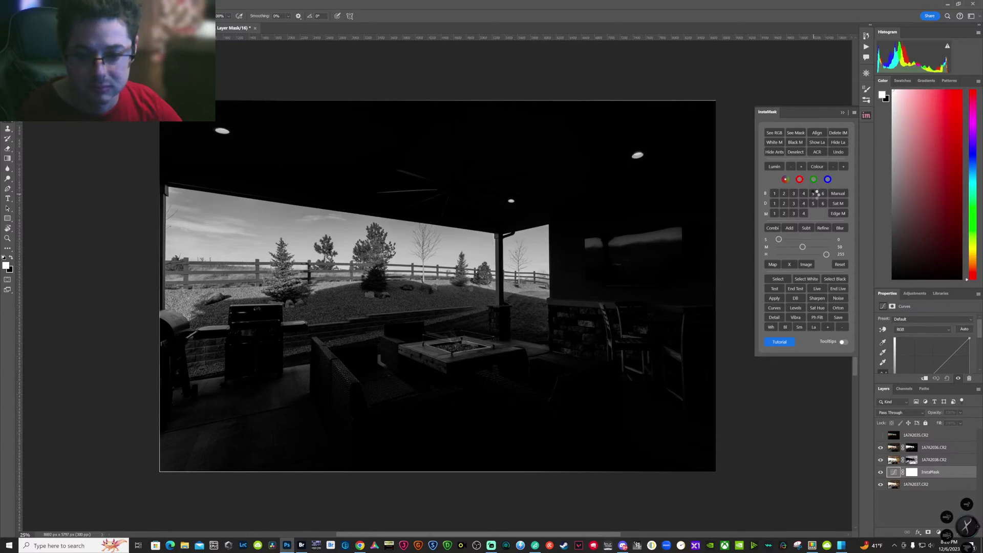
click(822, 193)
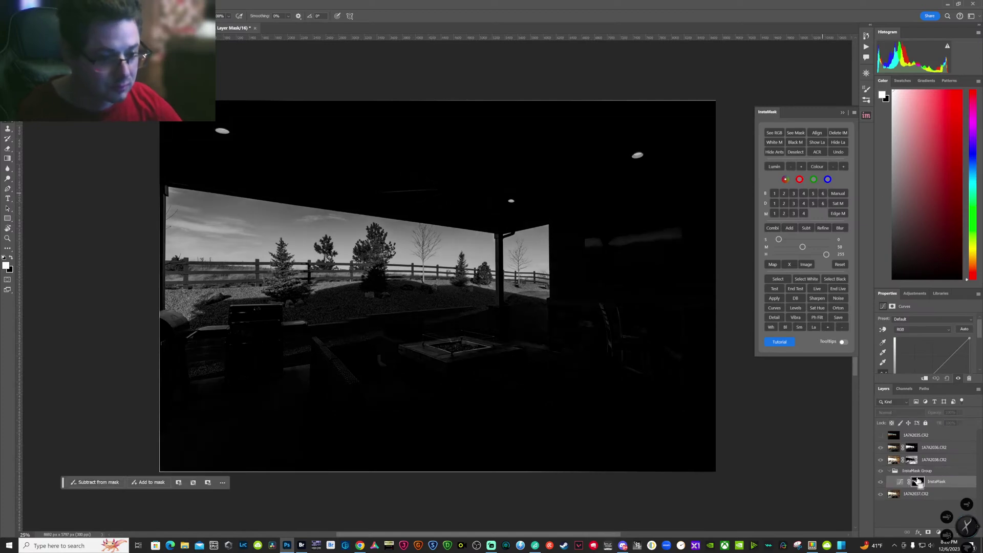
Load the brights 6 mask as a selection to brighten the outdoor view in it, deselect, and paint the sky whiter with a smaller brush
ctrl+click(918, 482)
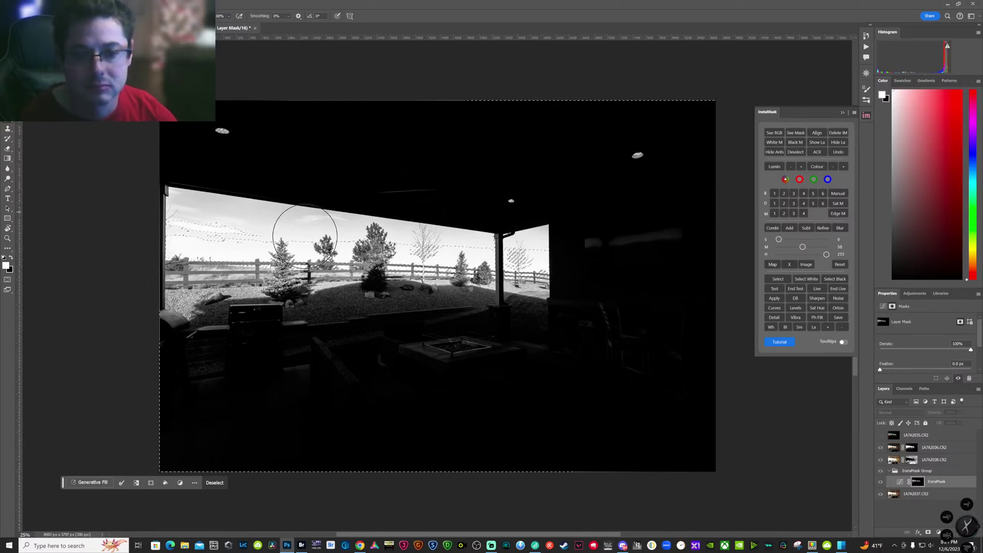
key(ctrl+d)
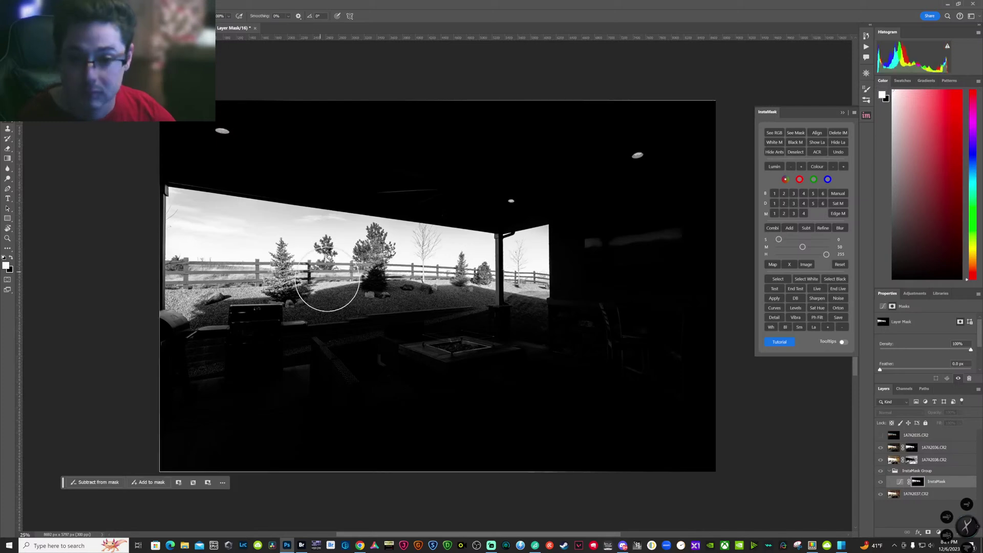
key(bracketleft)
key(bracketleft)
key(bracketleft)
key(bracketleft)
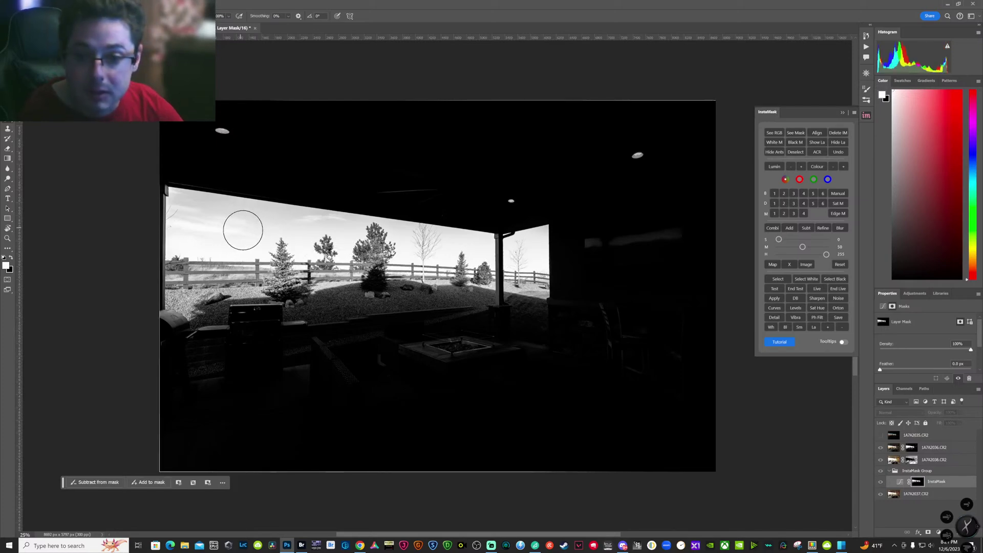
drag(213, 235, 171, 240)
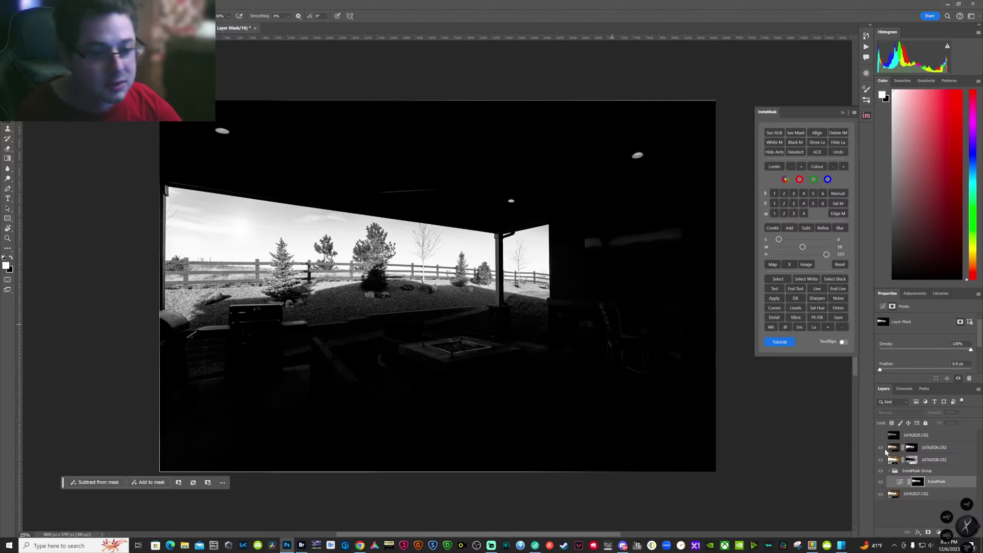
Load the painted mask as a selection, apply it as a layer mask to 1A7A2035, and compare the blend with and without that layer
click(909, 495)
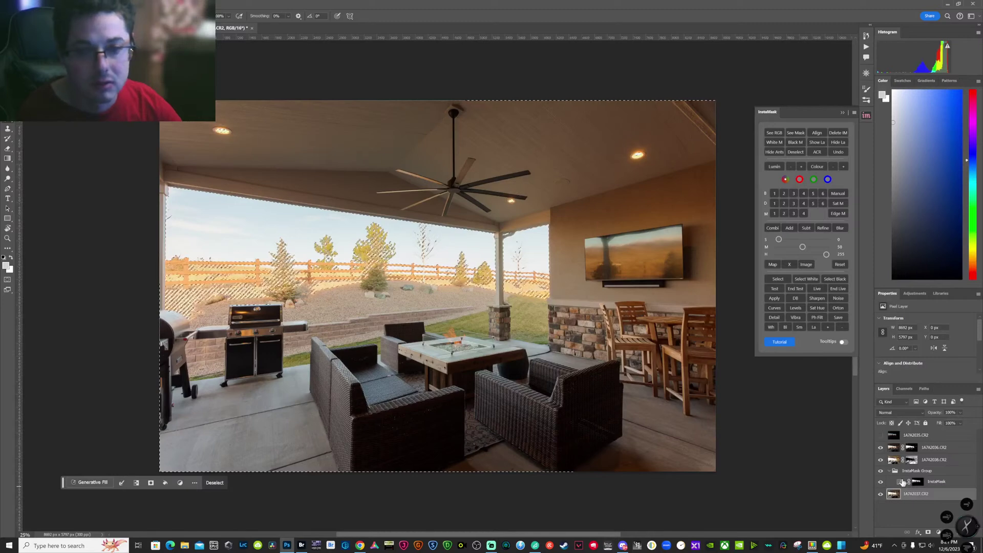
click(881, 435)
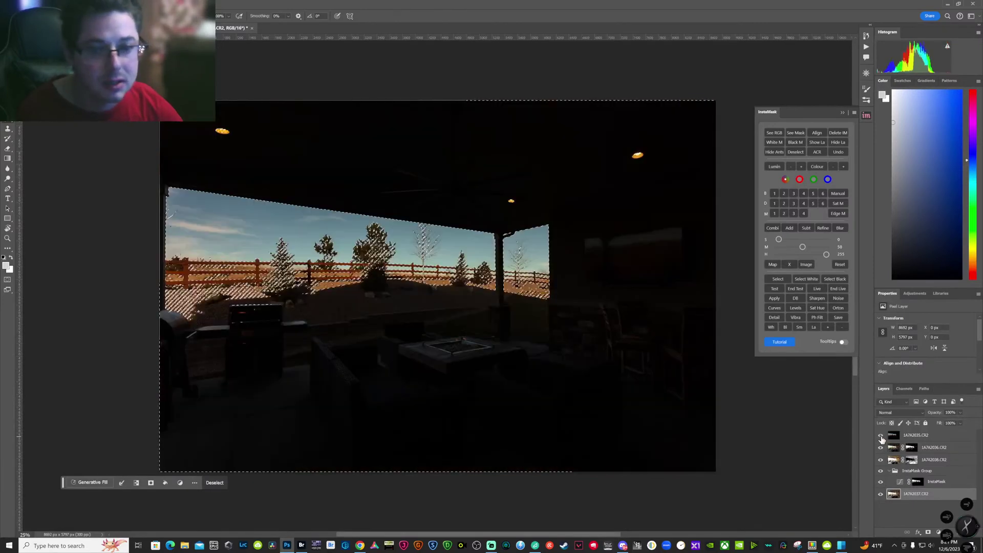
click(916, 435)
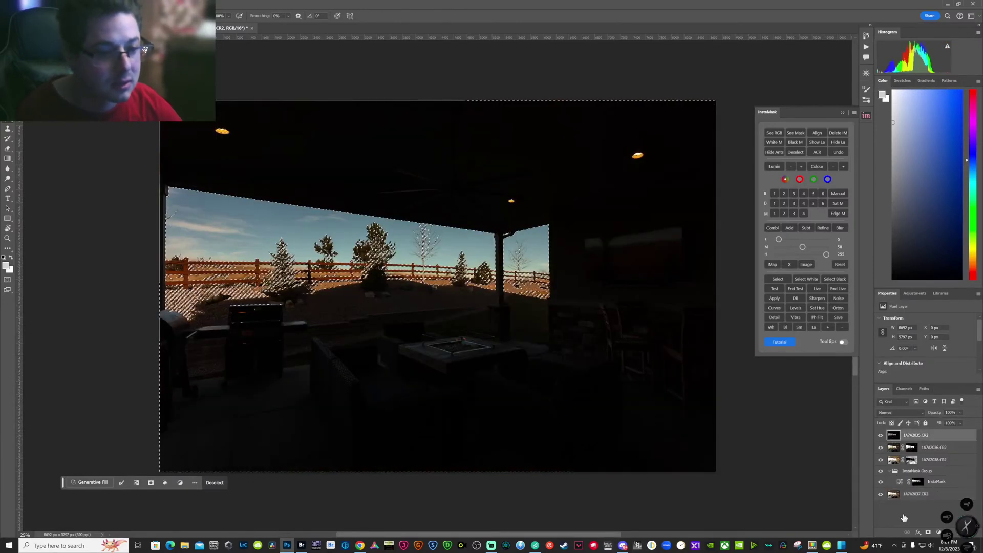
click(929, 532)
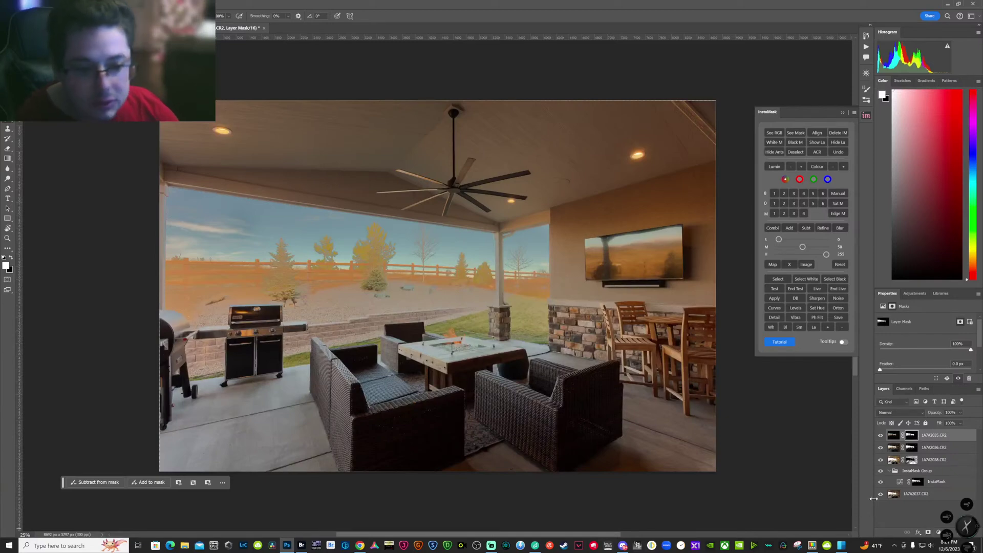
click(881, 435)
click(881, 436)
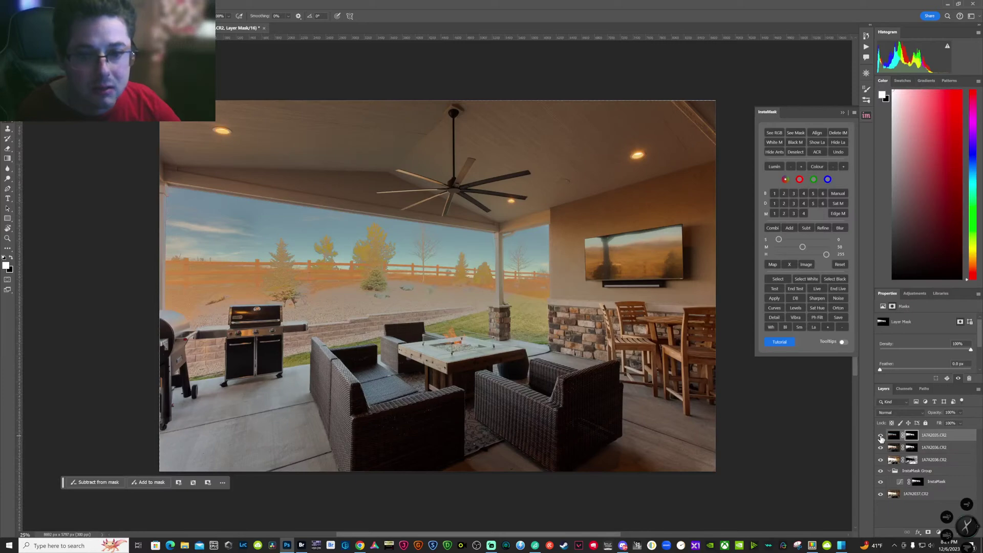
Hide layer 1A7A2035 and delete its layer mask
click(881, 436)
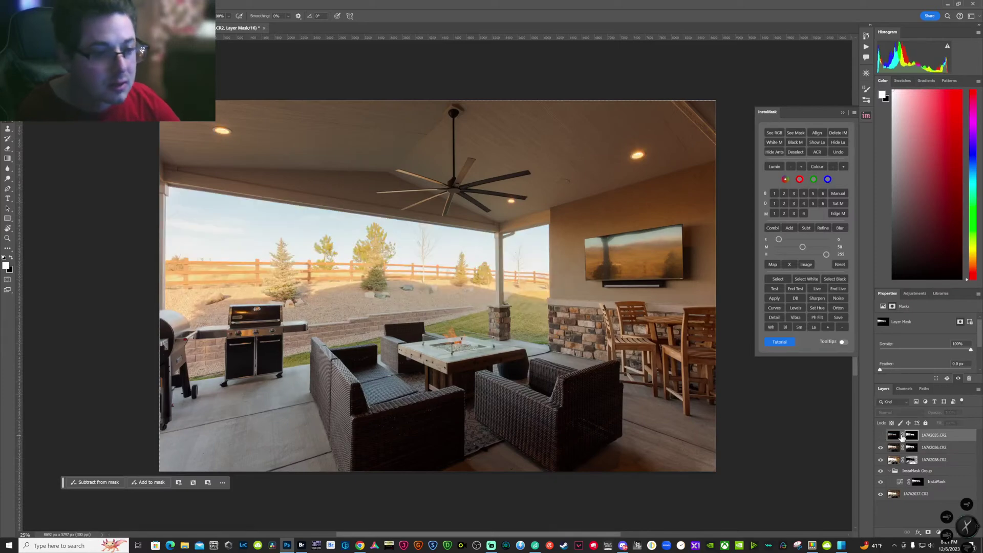
right_click(911, 436)
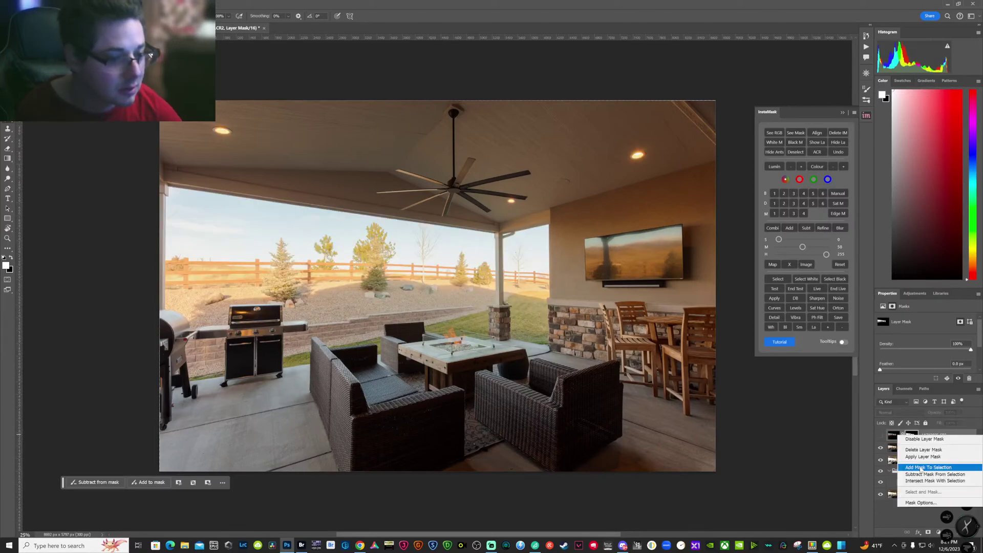
click(924, 450)
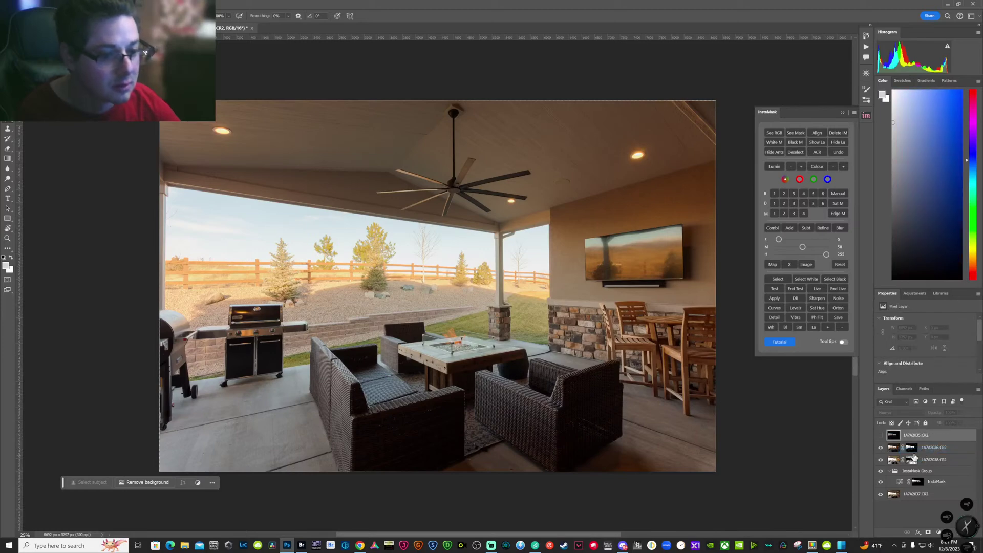
Show 1A7A2035 and, in Camera Raw, lower Highlights to about -22 and darken the luminance of the sky's aquas and blues
click(883, 436)
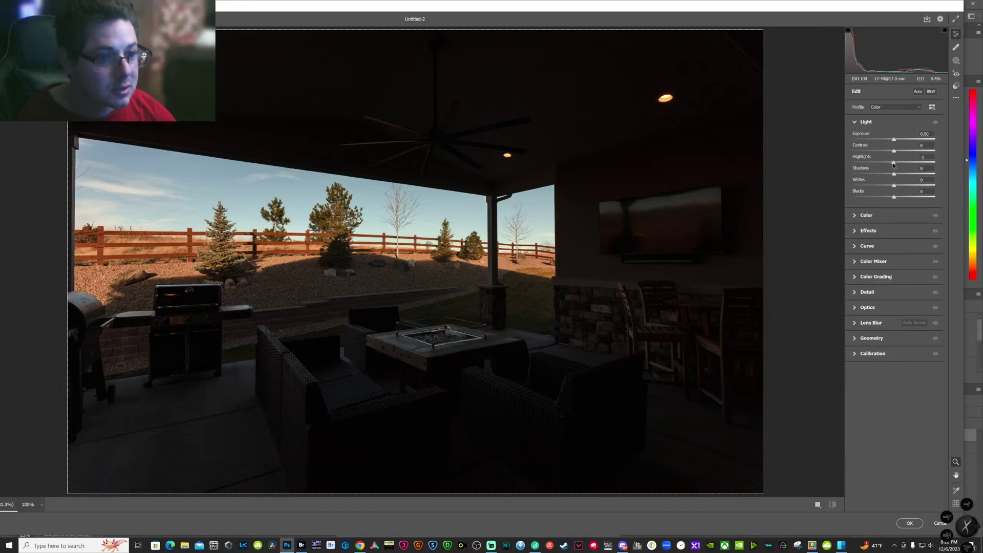
drag(893, 164, 886, 166)
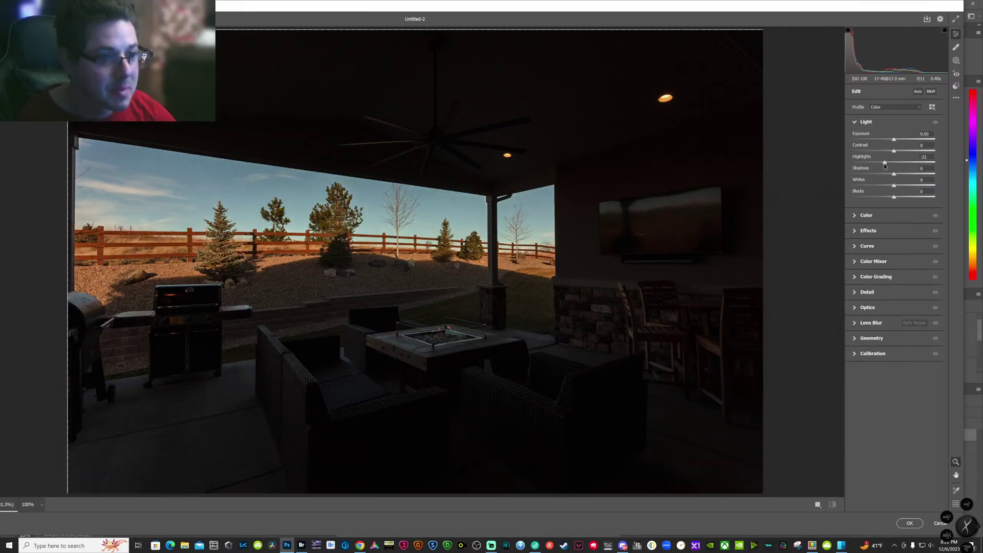
click(852, 262)
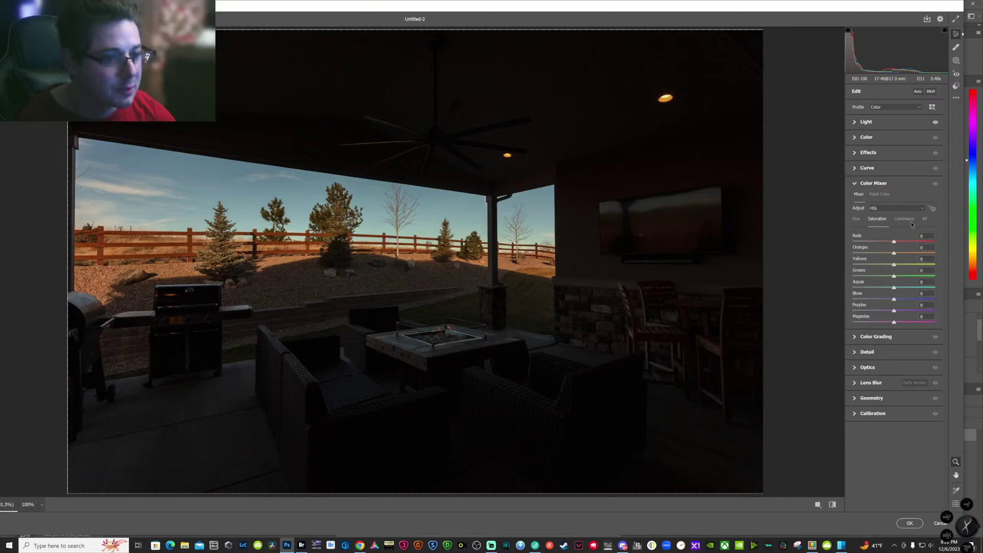
click(903, 219)
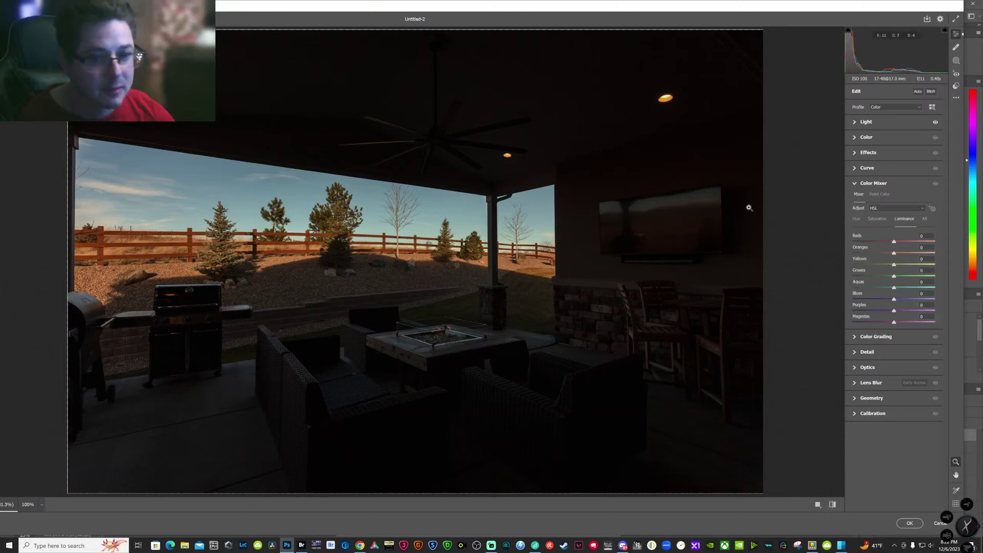
click(932, 209)
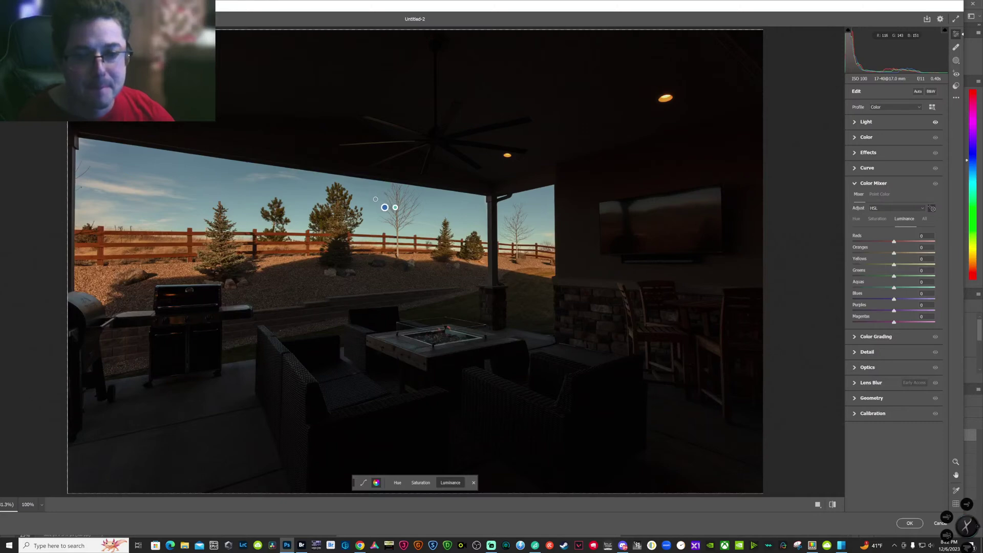
drag(373, 203, 390, 214)
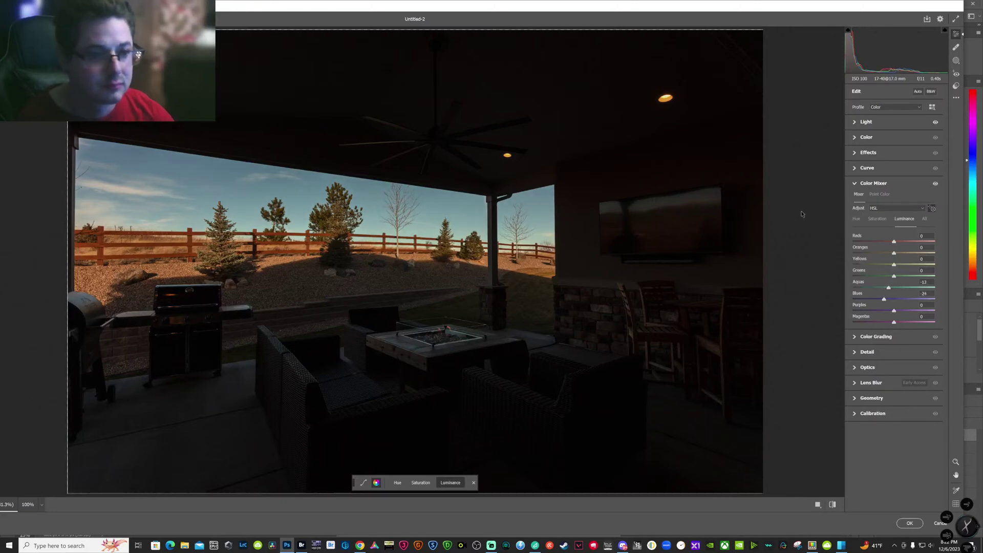
Raise the sky's saturation in the Color Mixer to about +15 for aquas and +40 for blues, and apply the filter
click(877, 219)
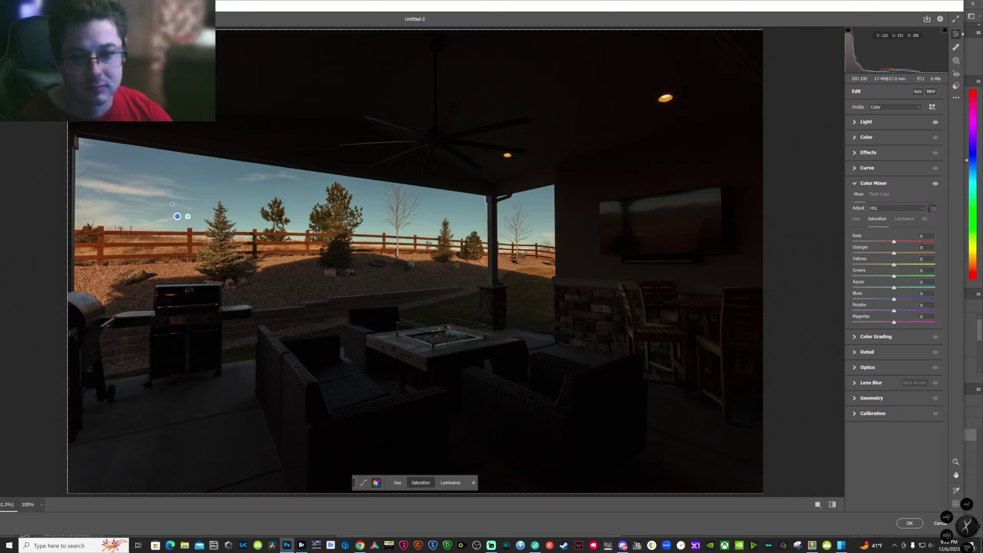
drag(240, 196, 272, 202)
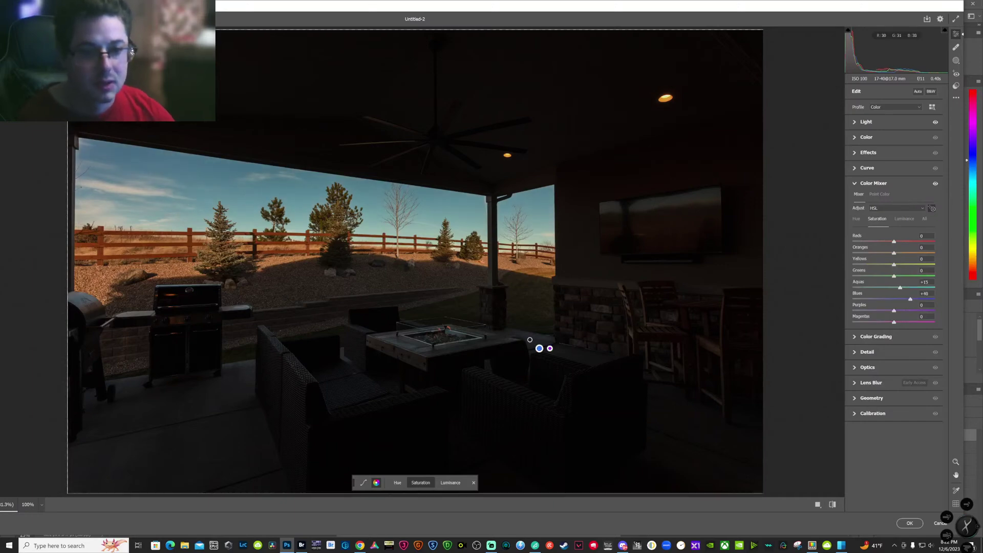
click(909, 523)
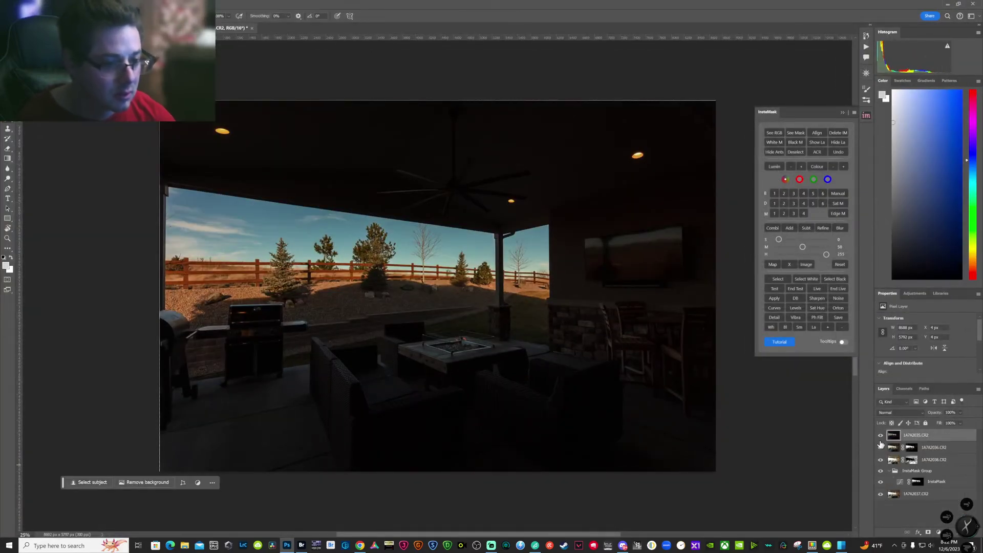
Hide 1A7A2035 and merge the layers from 1A7A2037 up to 1A7A2036 into a new layer, keeping the originals
click(880, 436)
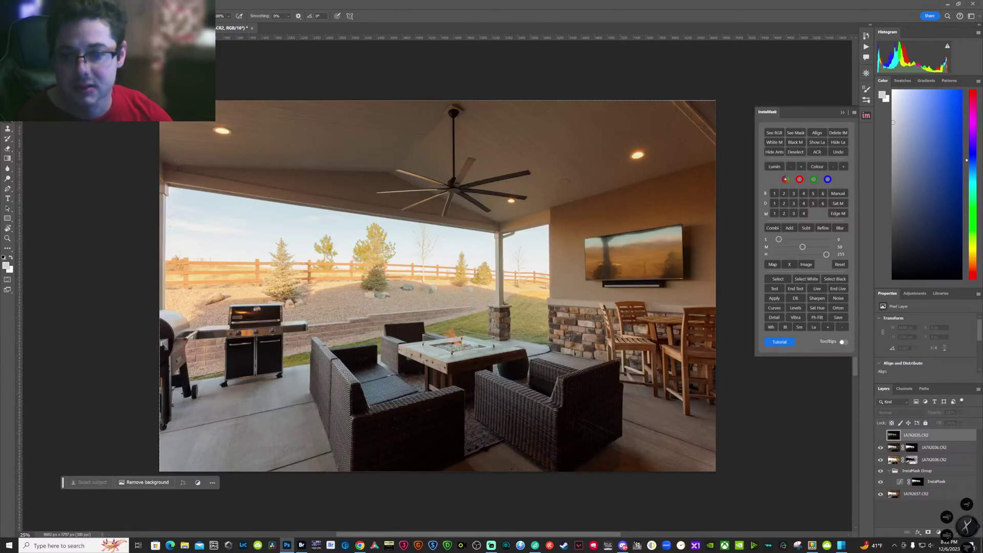
click(89, 4)
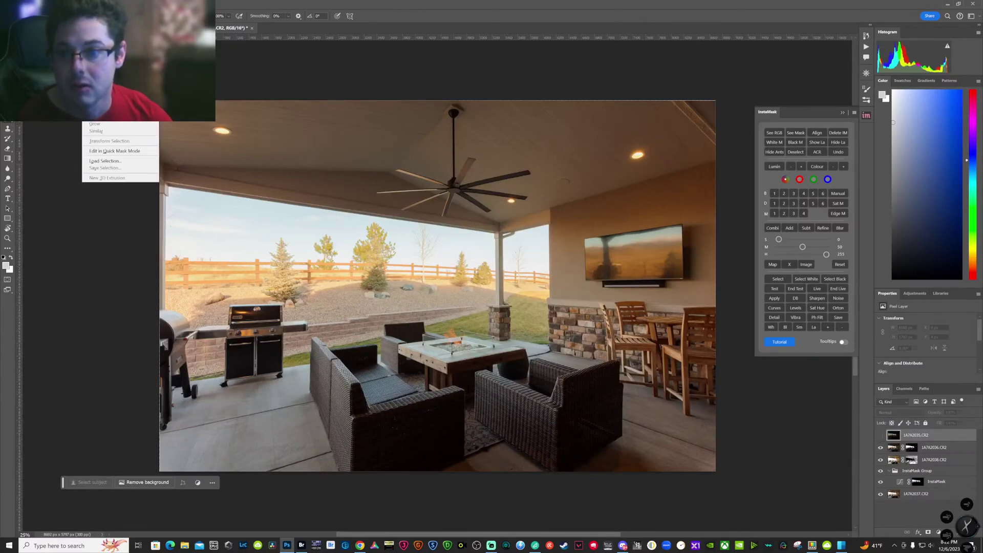
click(922, 503)
click(921, 495)
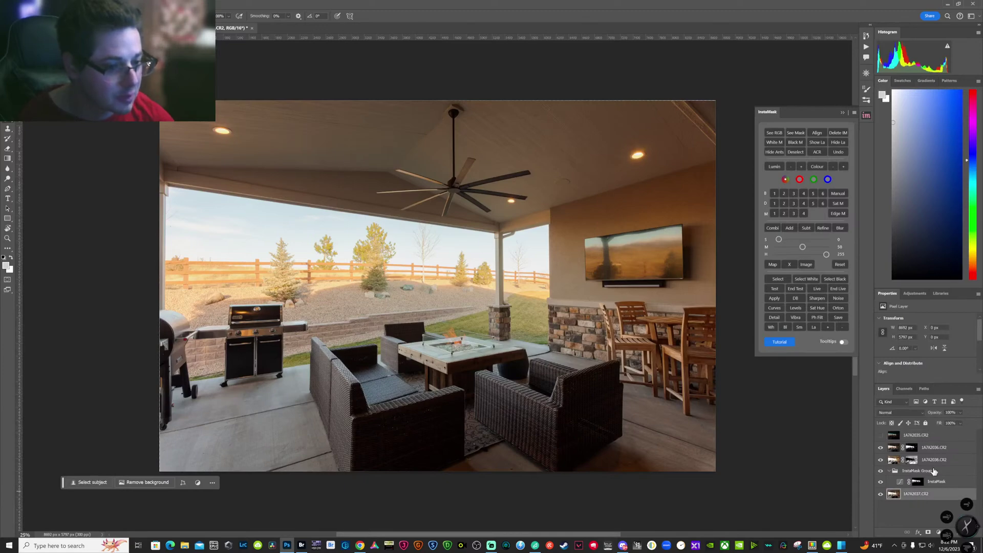
shift+click(947, 454)
right_click(948, 454)
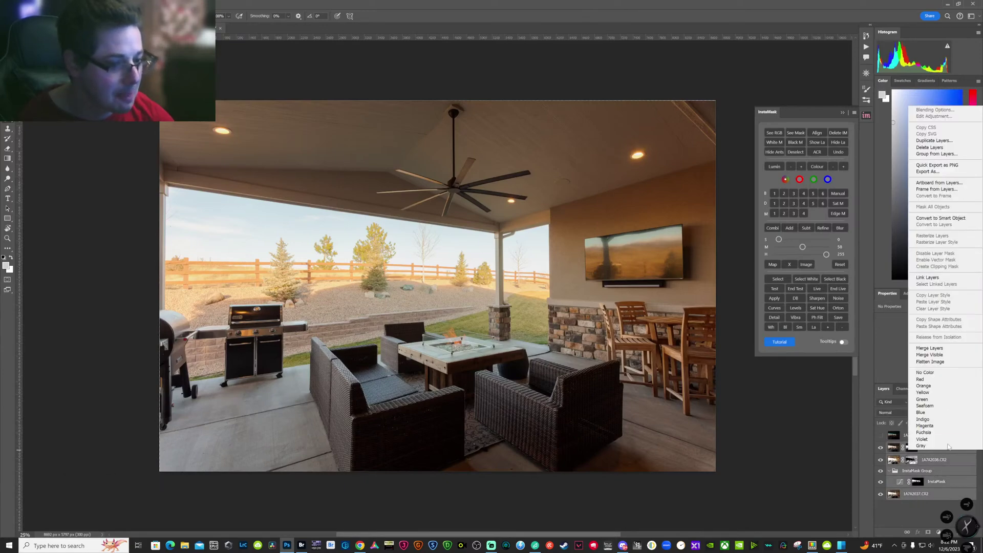
alt+click(929, 348)
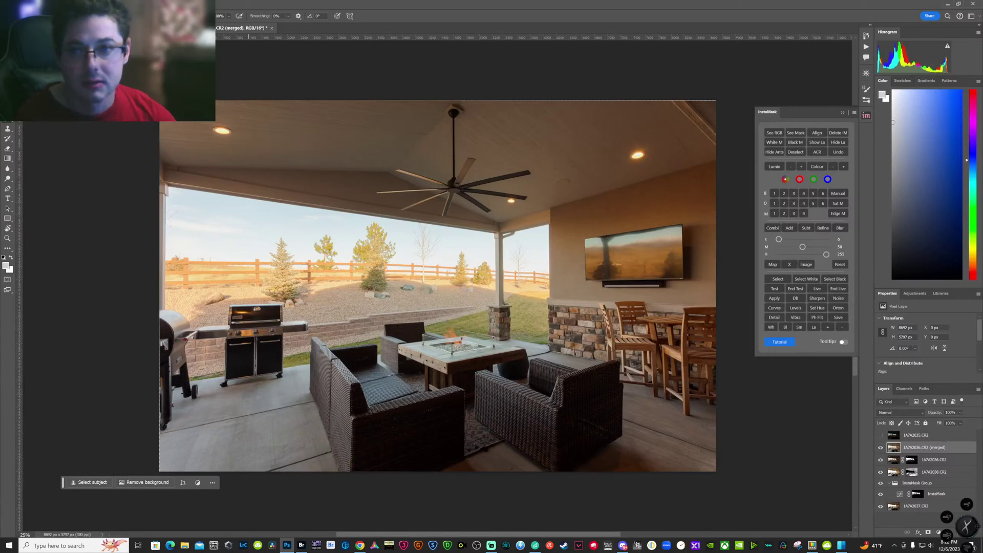
Load the saved window-view selection, show layer 1A7A2035, and add a layer mask to it from the selection
click(88, 4)
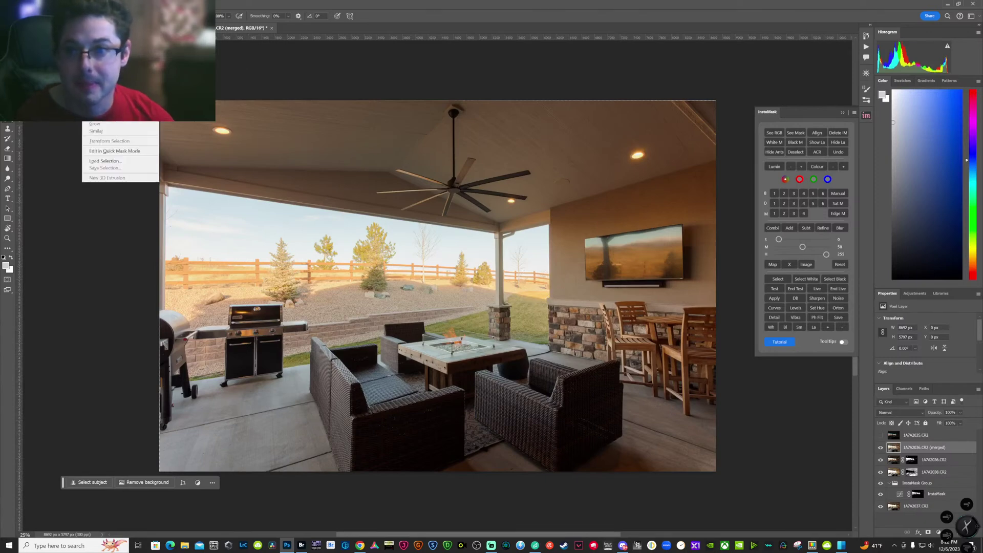
click(97, 97)
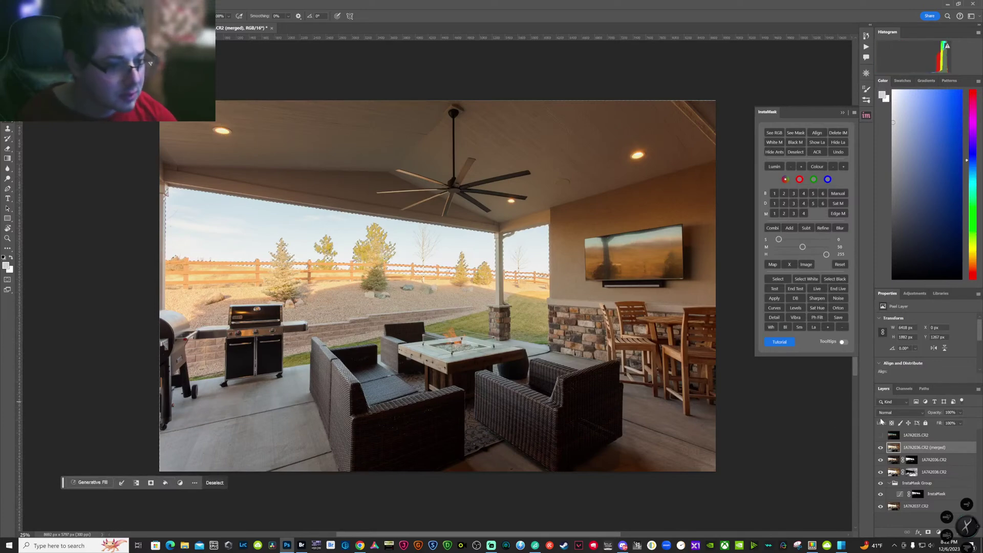
click(880, 435)
click(892, 436)
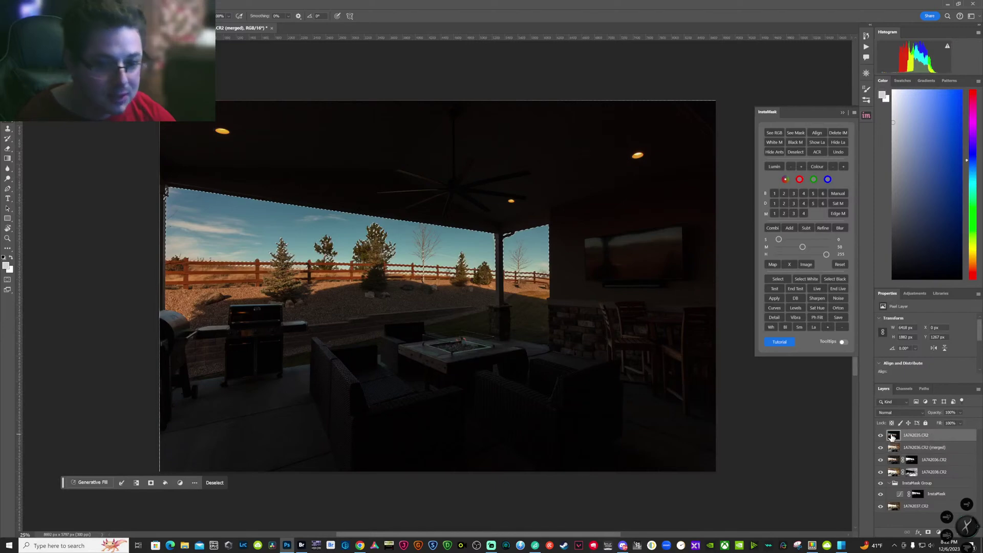
click(928, 532)
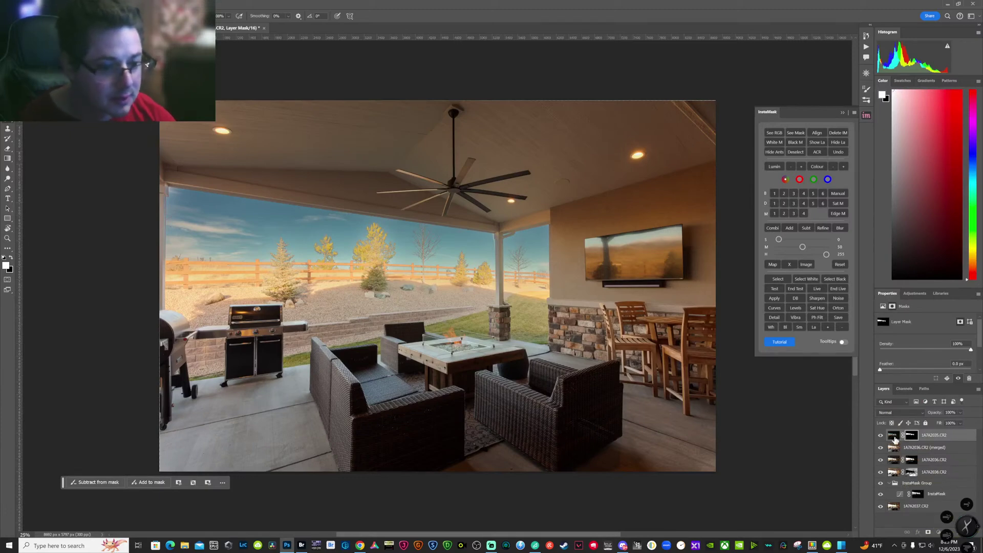
Raise the Exposure of the 1A7A2035 image to about +1.05 in Camera Raw and apply the filter
click(893, 436)
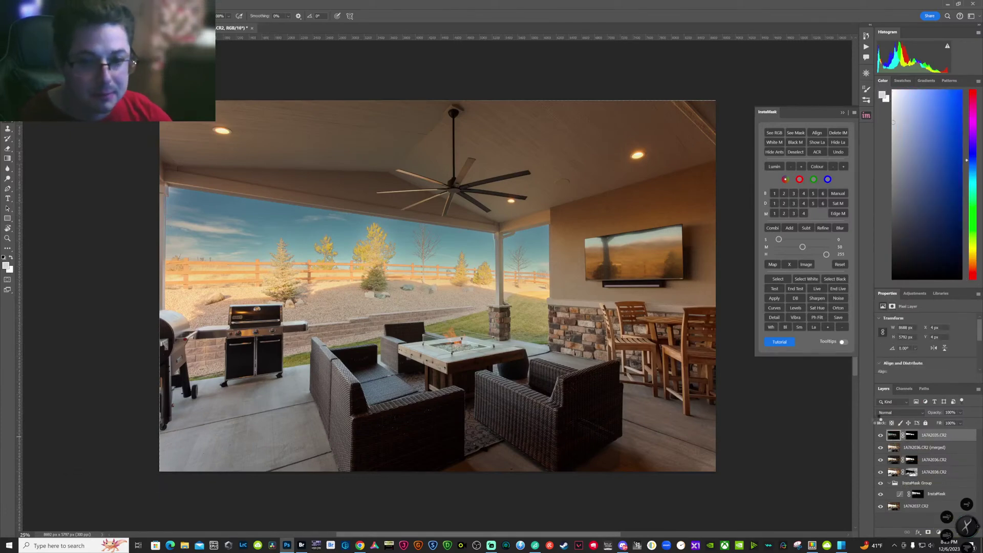
click(774, 289)
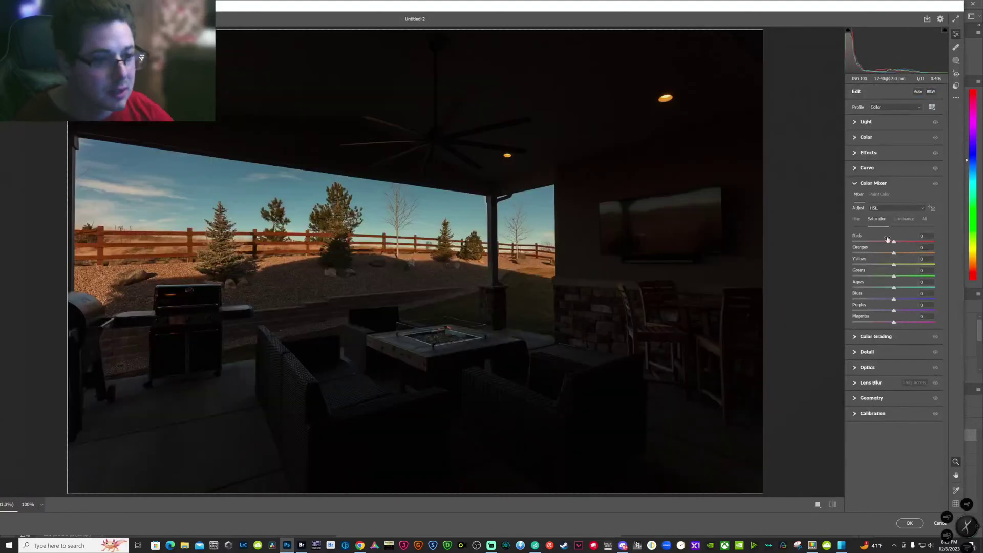
click(856, 124)
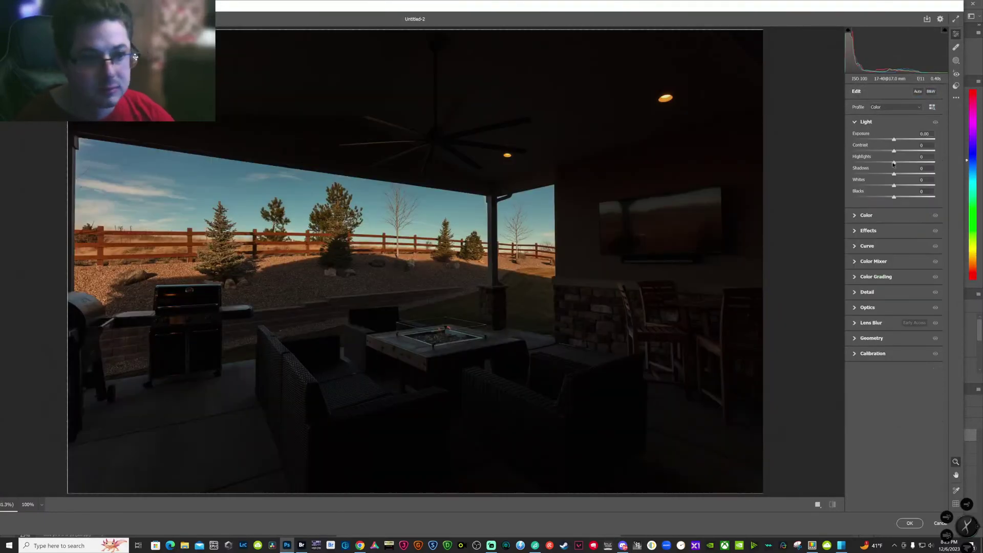
drag(894, 139, 904, 139)
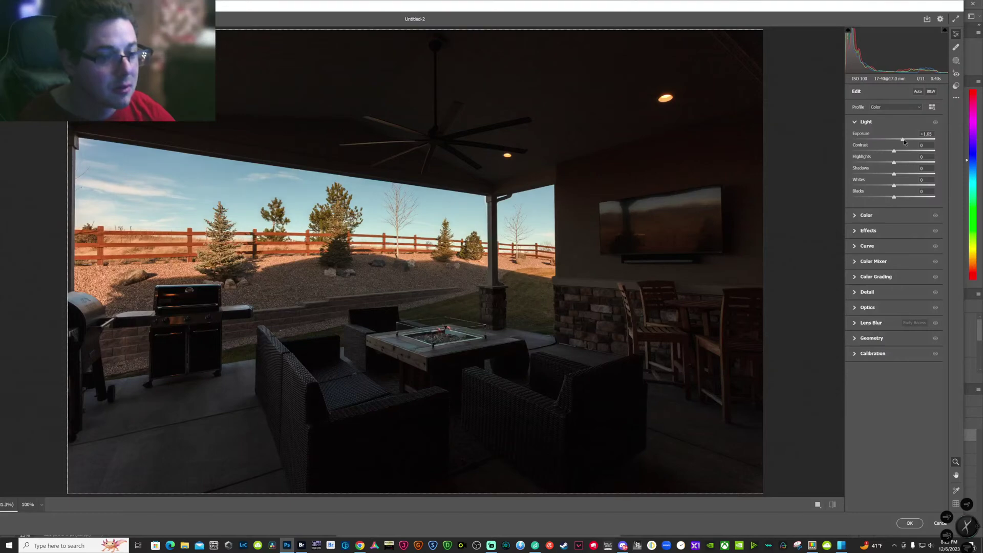
click(909, 522)
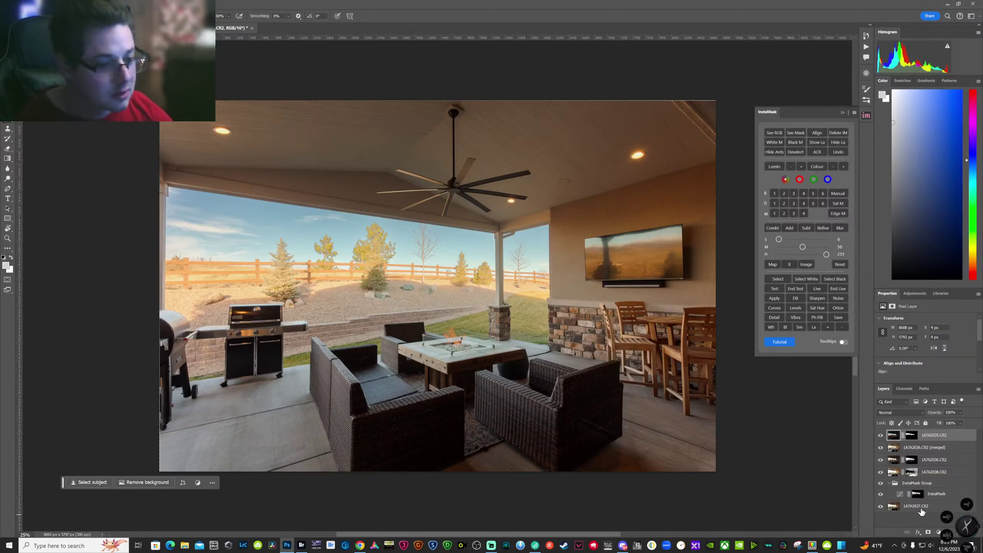
Merge all layers from 1A7A2037 up to 1A7A2035 into a new layer, keeping the originals
click(921, 506)
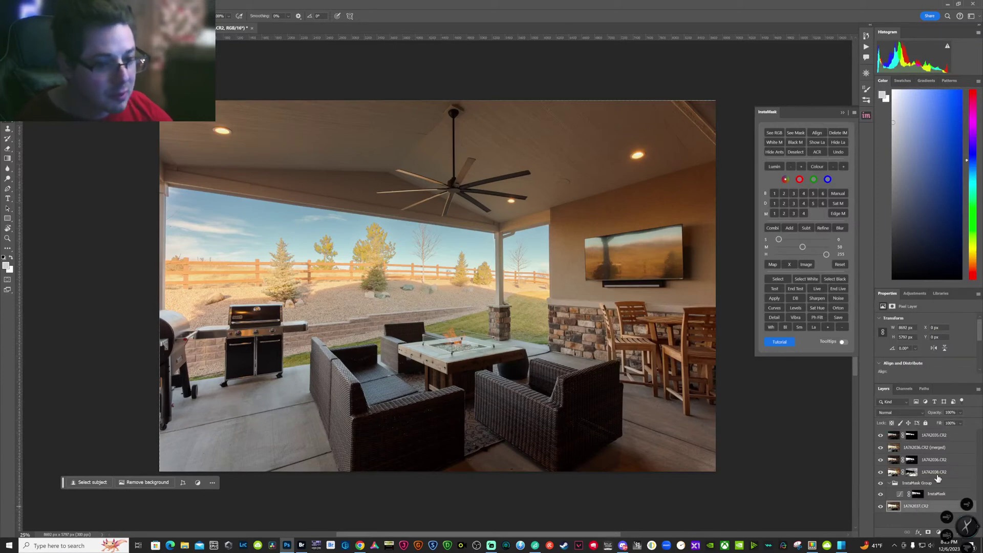
shift+click(946, 435)
right_click(943, 435)
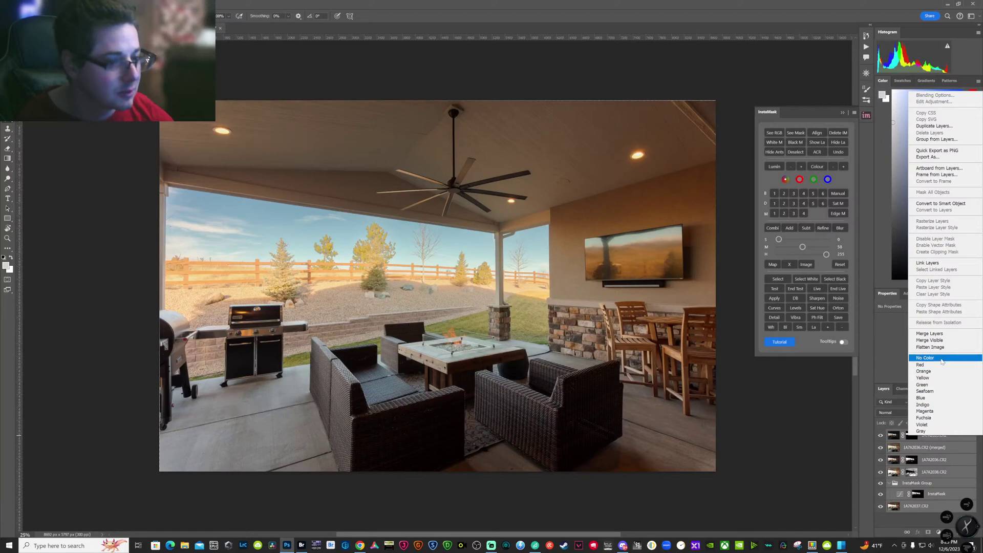
alt+click(935, 334)
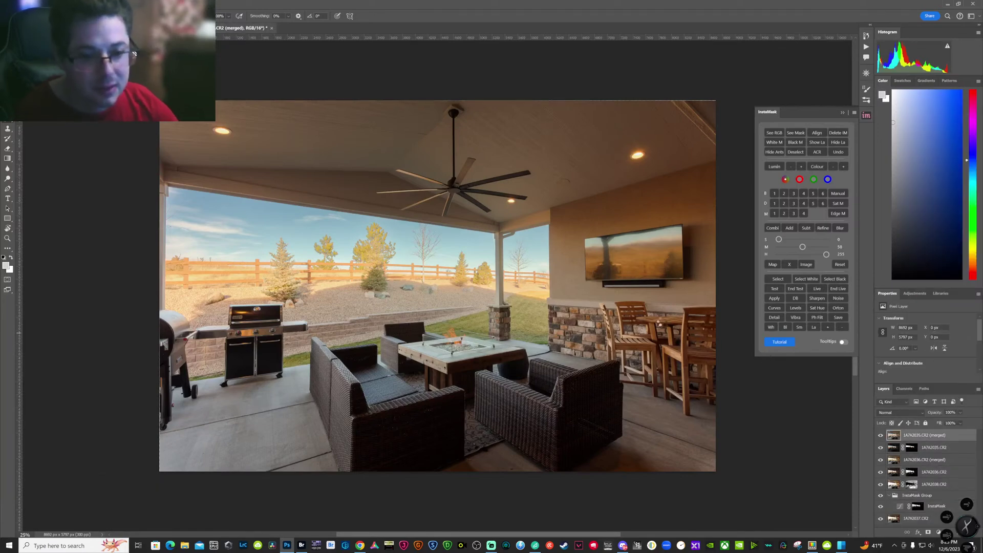
In Camera Raw, set the merged layer's Contrast to about +10, Highlights -62, Shadows +47, Whites +4 and Blacks +21
key(ctrl+shift+a)
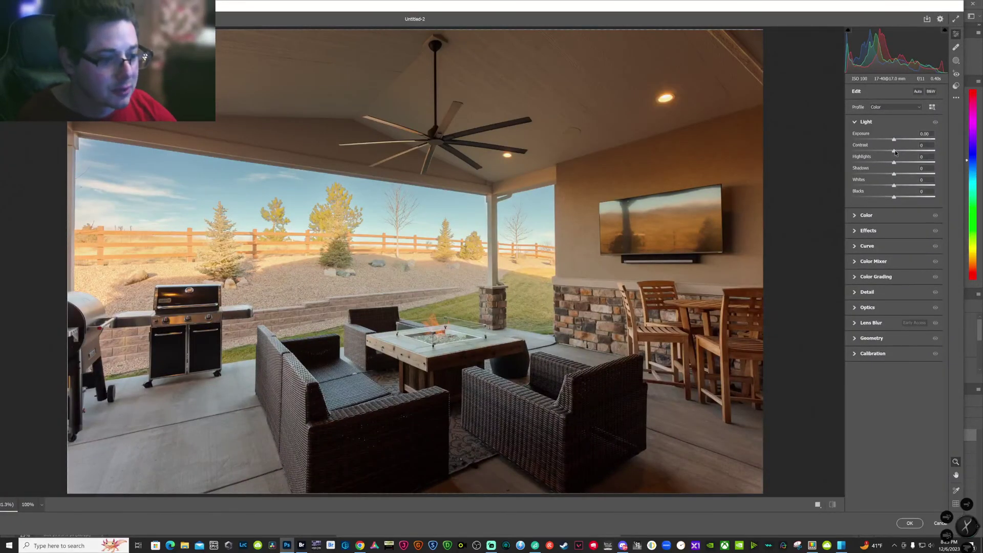
drag(895, 153, 899, 153)
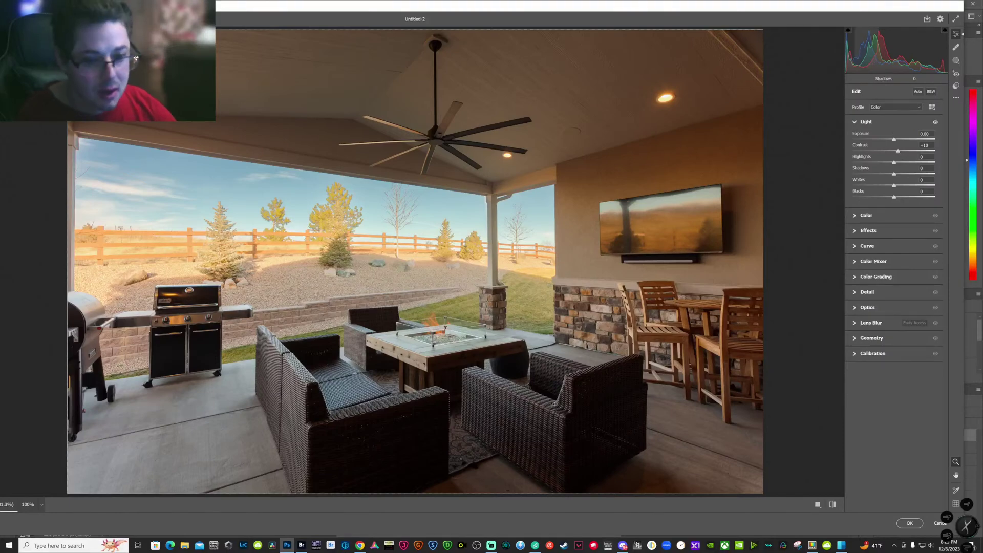
drag(872, 51, 884, 47)
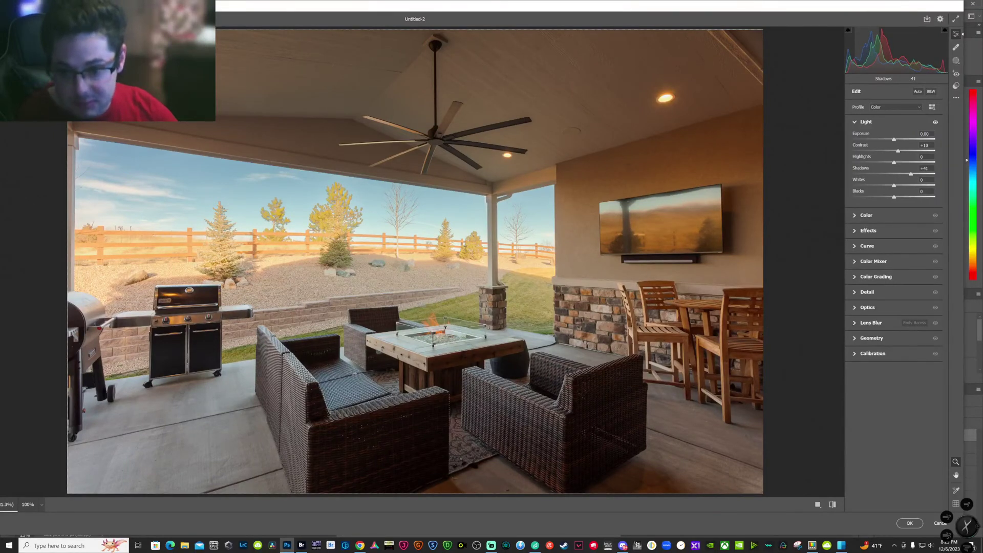
drag(884, 47, 860, 51)
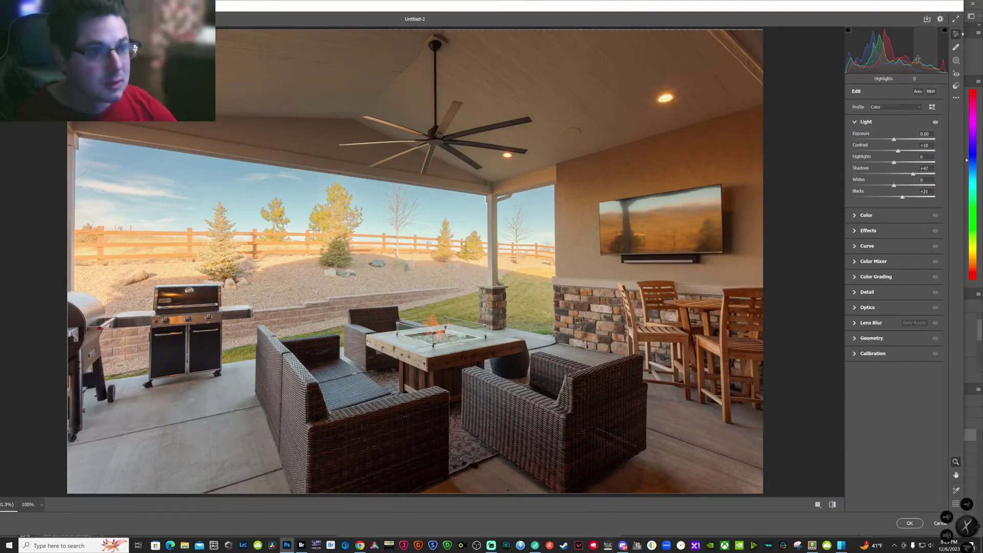
drag(941, 52, 910, 51)
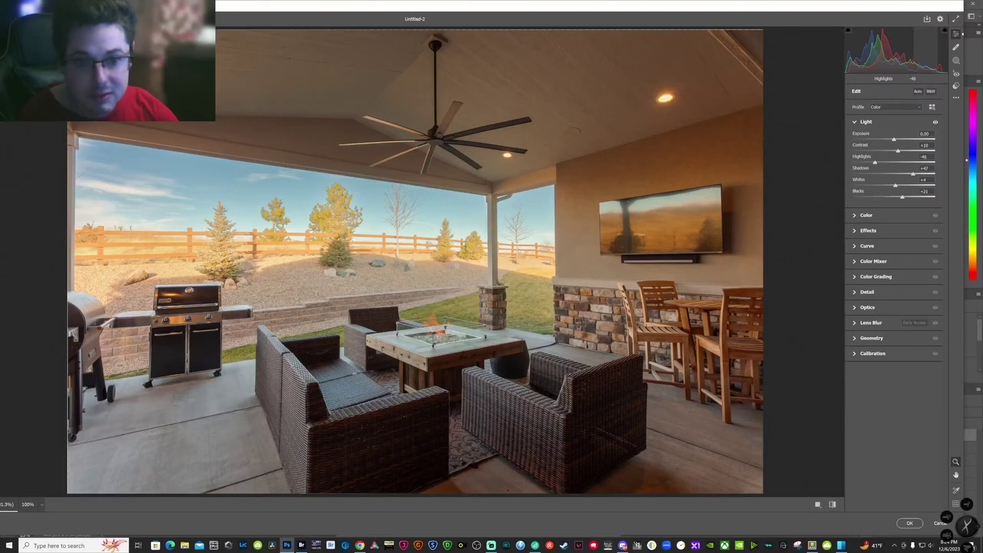
drag(910, 51, 908, 51)
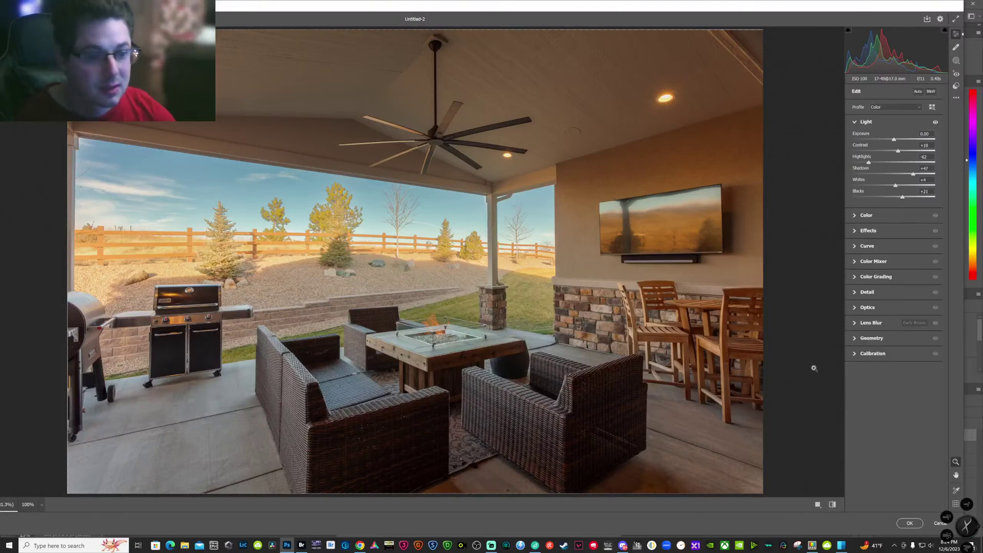
Apply the Auto Upright correction and set Sharpening to about 97 with Masking about 53
click(858, 339)
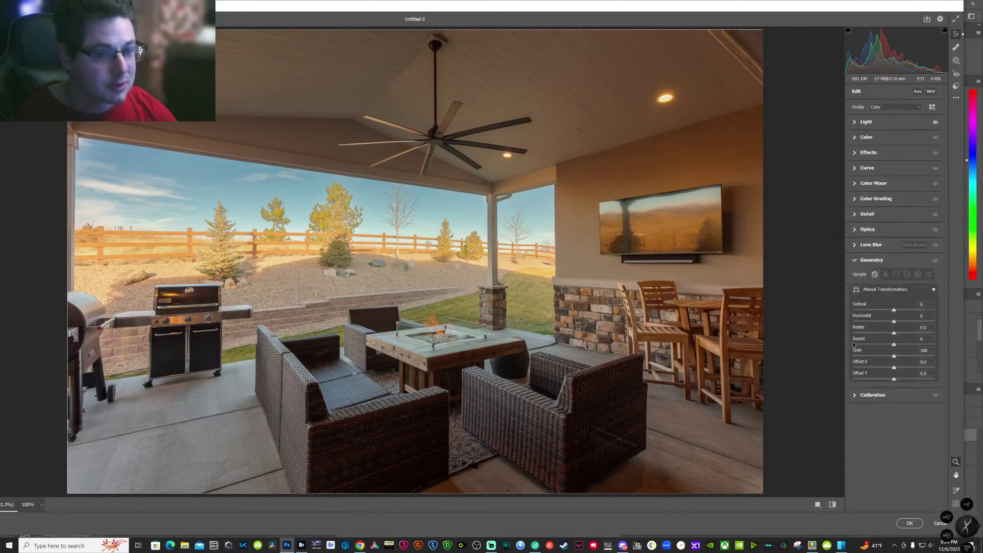
click(886, 275)
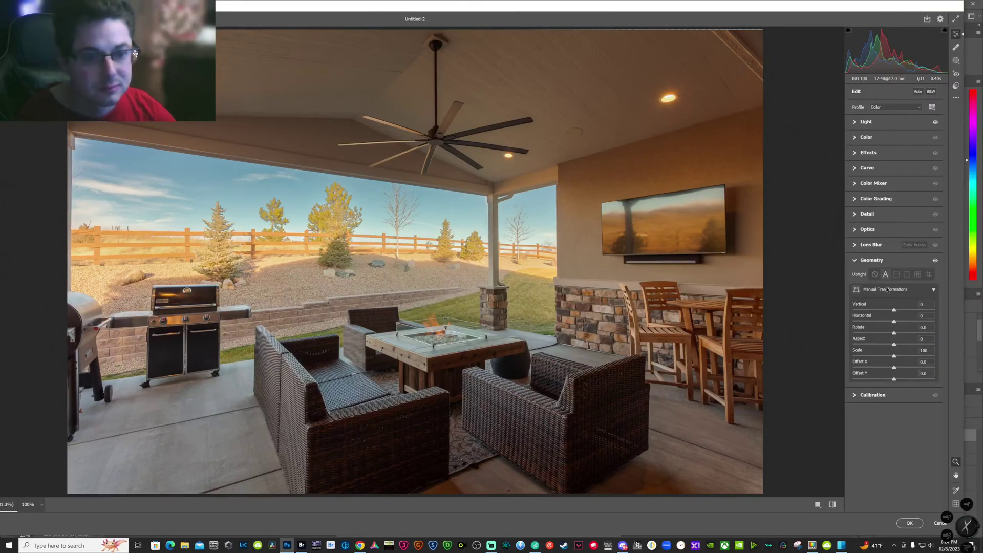
click(859, 214)
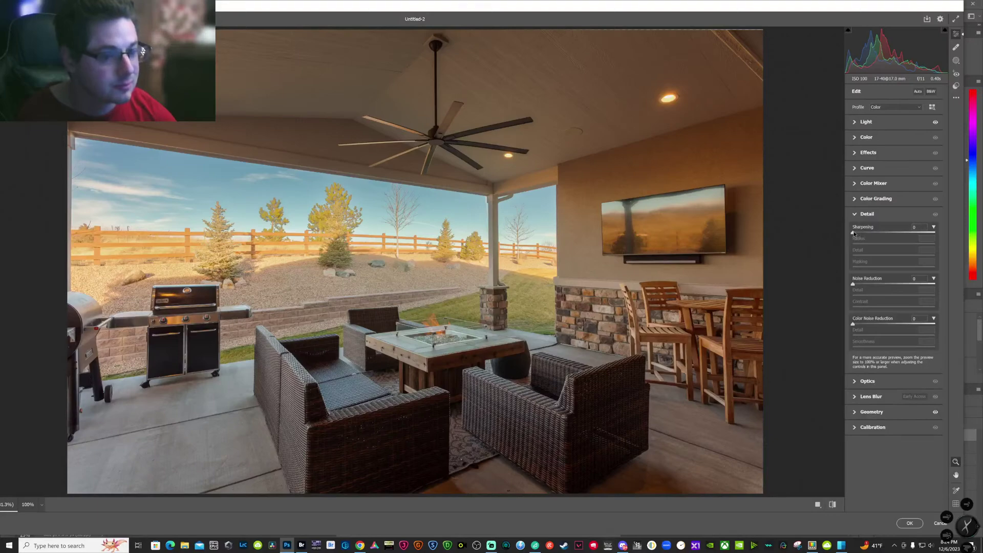
drag(853, 233, 907, 234)
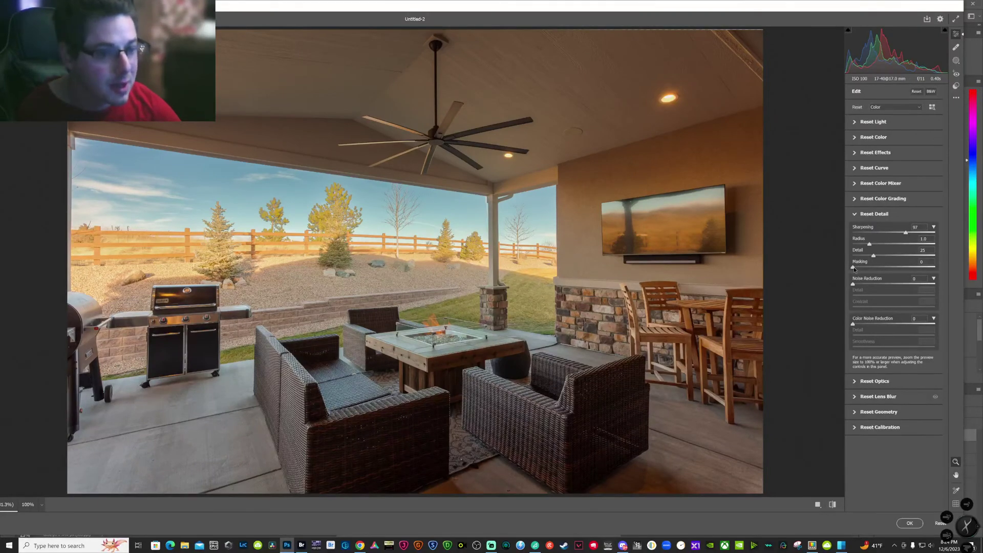
drag(855, 266, 898, 270)
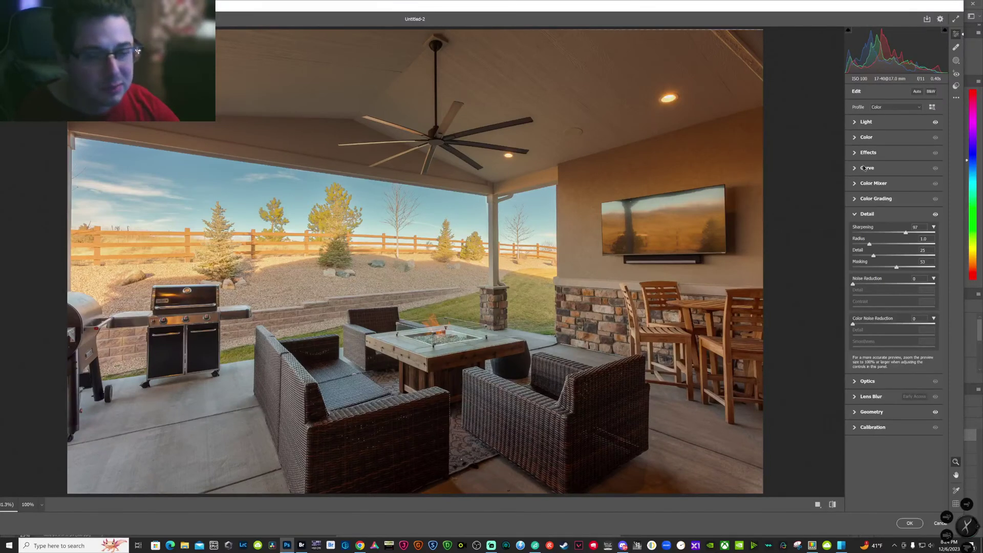
Raise the sky's saturation to about +10 for aquas and +28 for blues, apply, and slightly adjust Exposure in a second Camera Raw pass
mouse_move(865, 168)
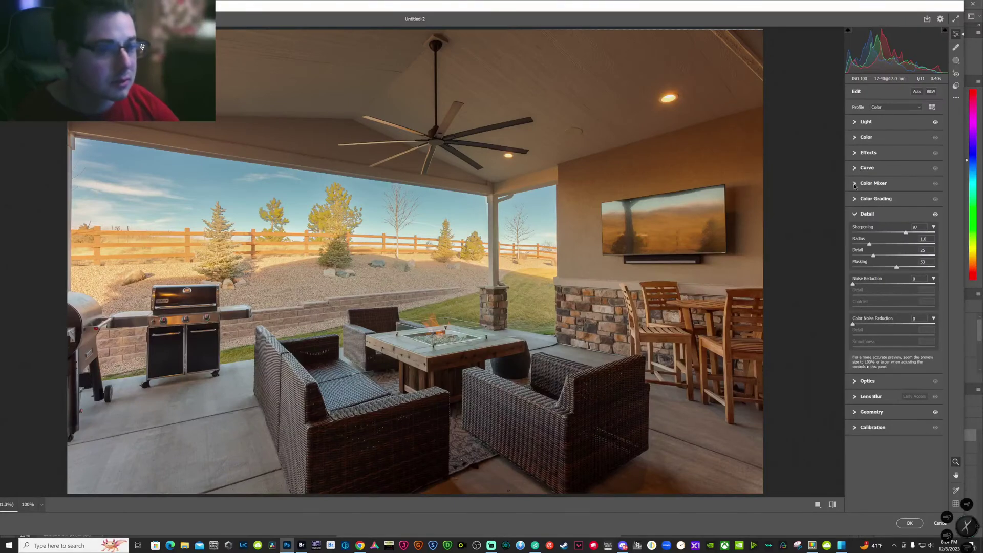
click(854, 184)
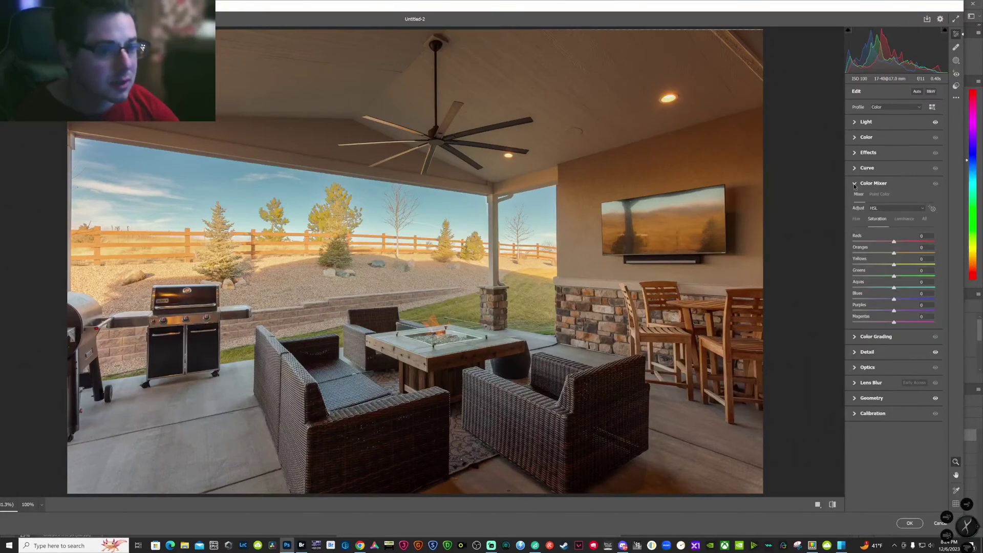
click(931, 209)
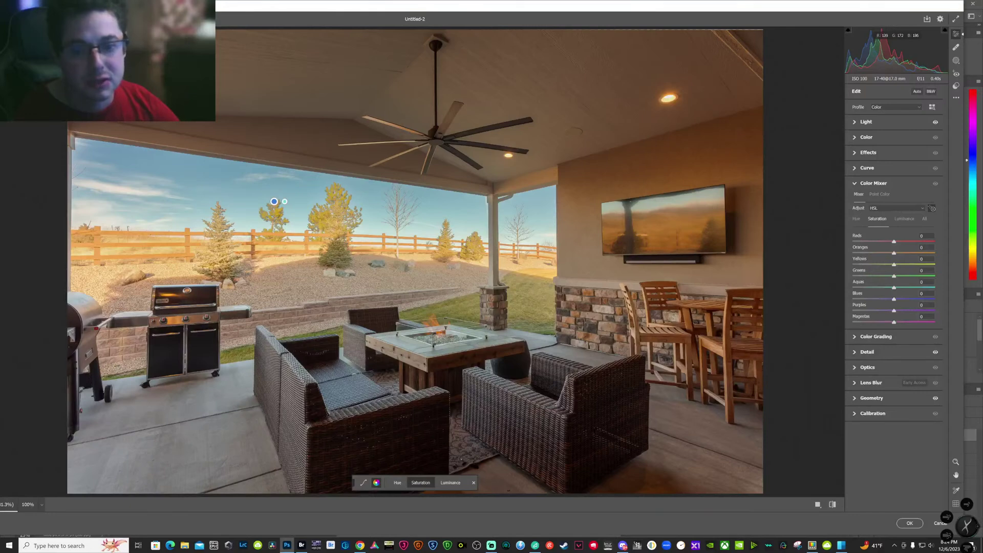
drag(272, 192, 299, 192)
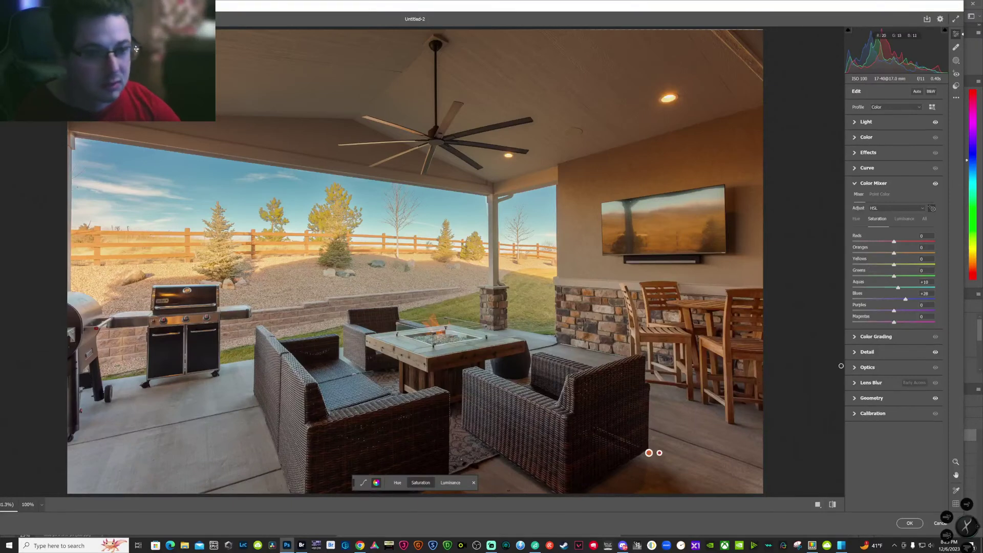
click(909, 523)
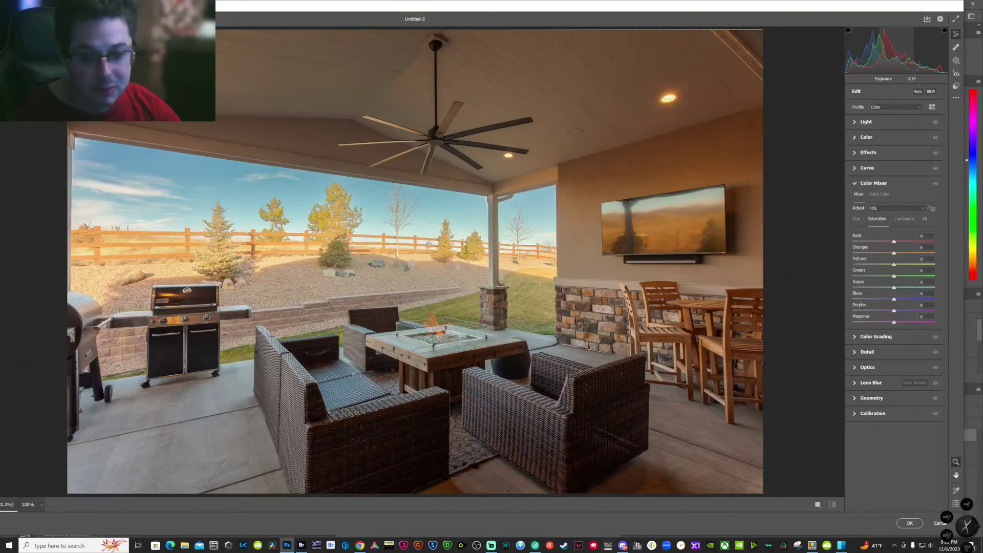
drag(891, 51, 893, 51)
click(908, 523)
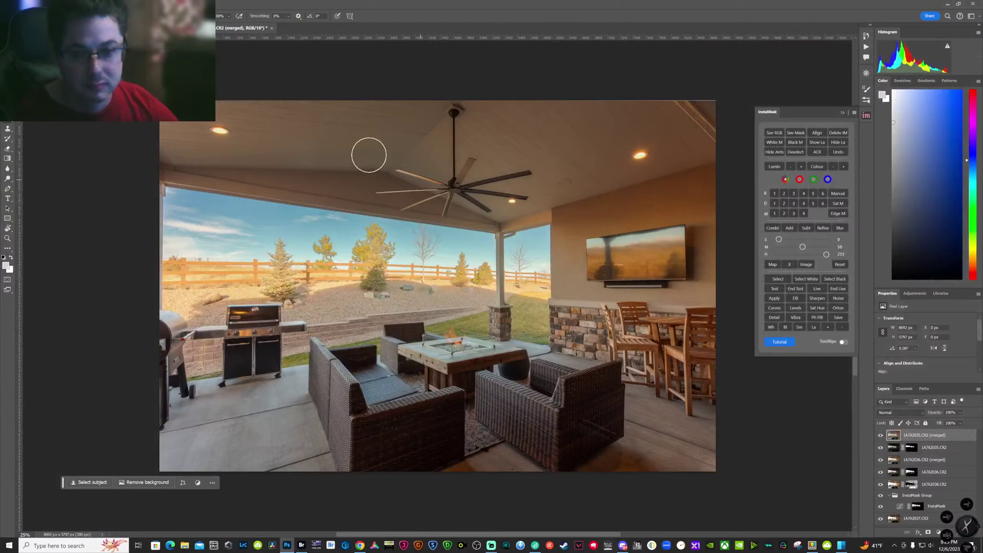
Close the document, saving it in the PSB folder as Untitled-2 in Large Document Format
click(272, 28)
key(Return)
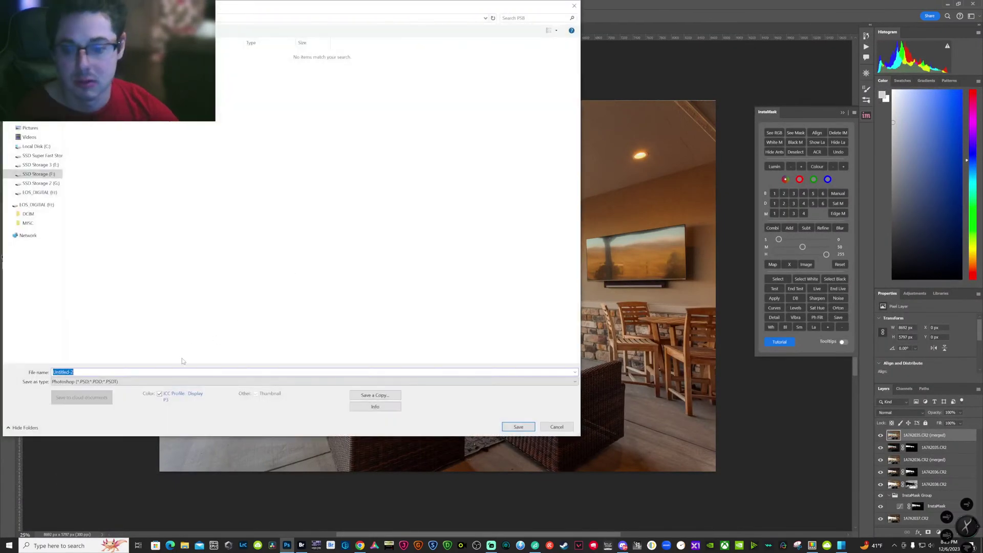
click(190, 382)
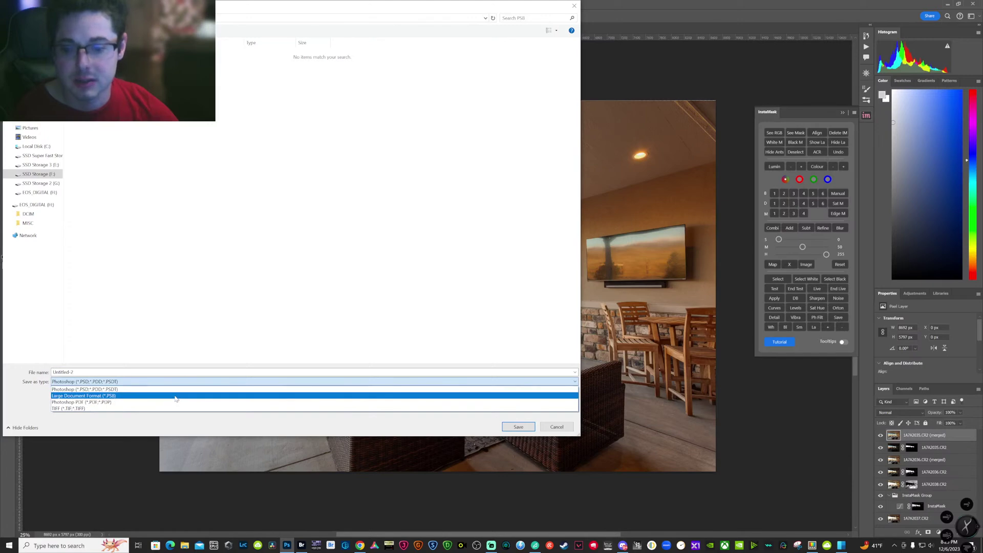
click(178, 395)
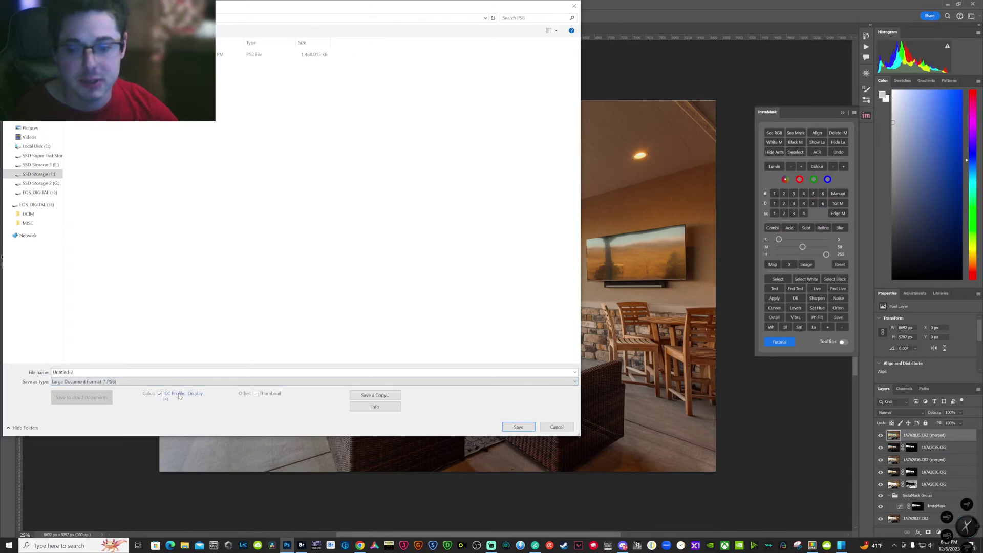
click(518, 426)
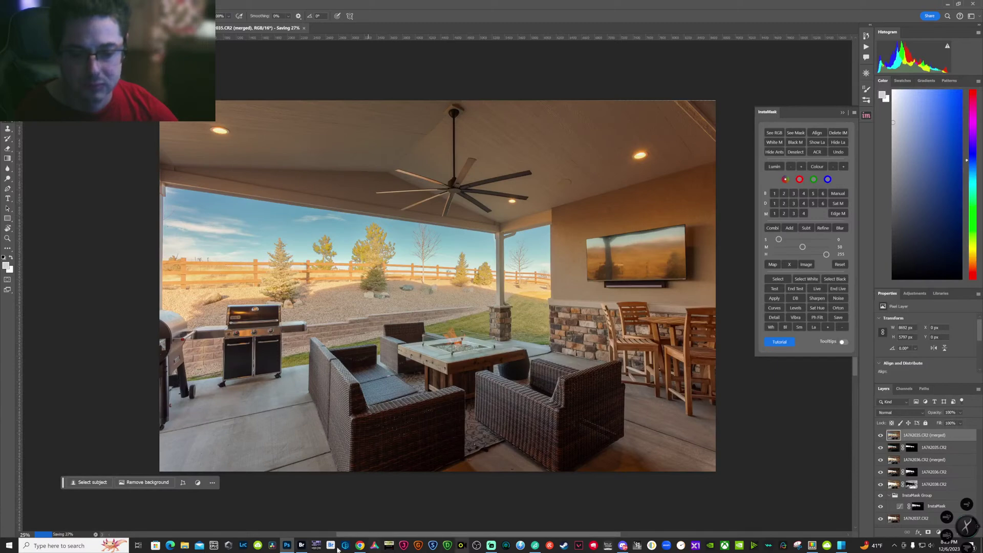
Switch to Adobe Bridge and label the patio exposures 1A7A2034 to 1A7A2038 as Approved
click(300, 547)
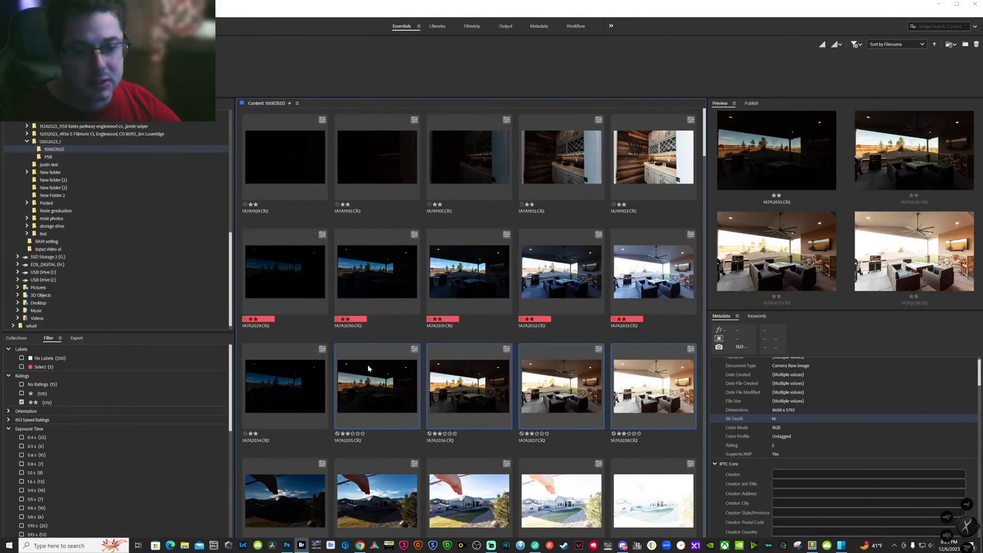
click(296, 416)
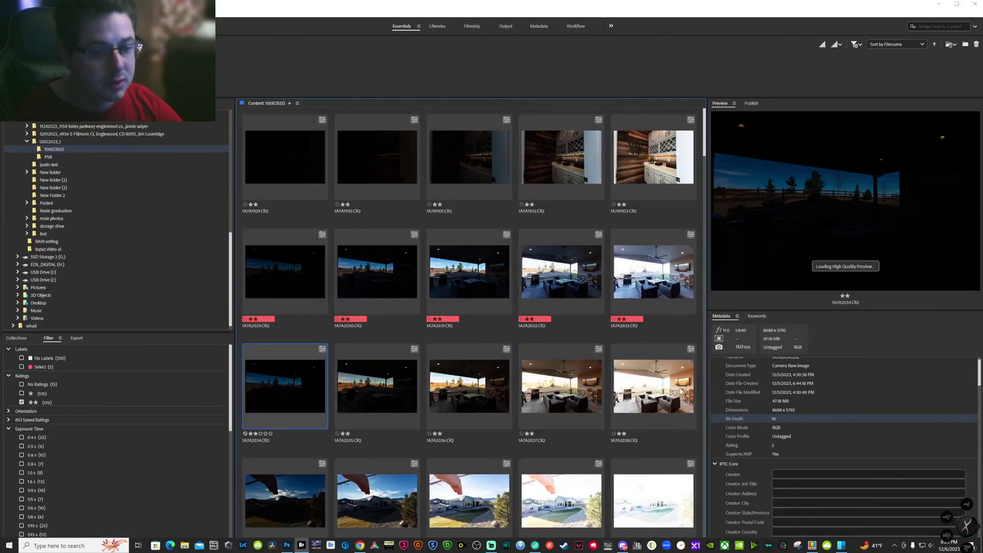
shift+click(680, 391)
right_click(682, 394)
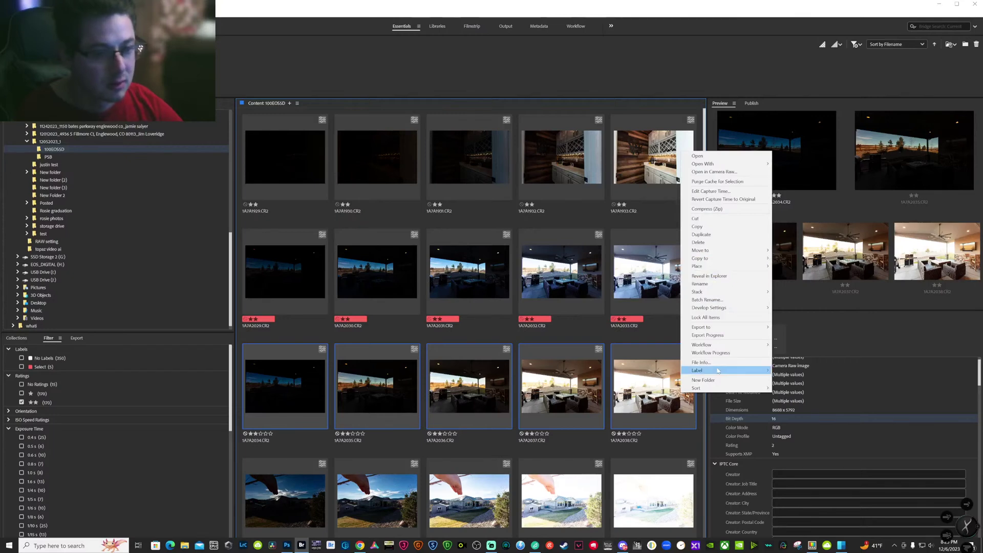
mouse_move(732, 370)
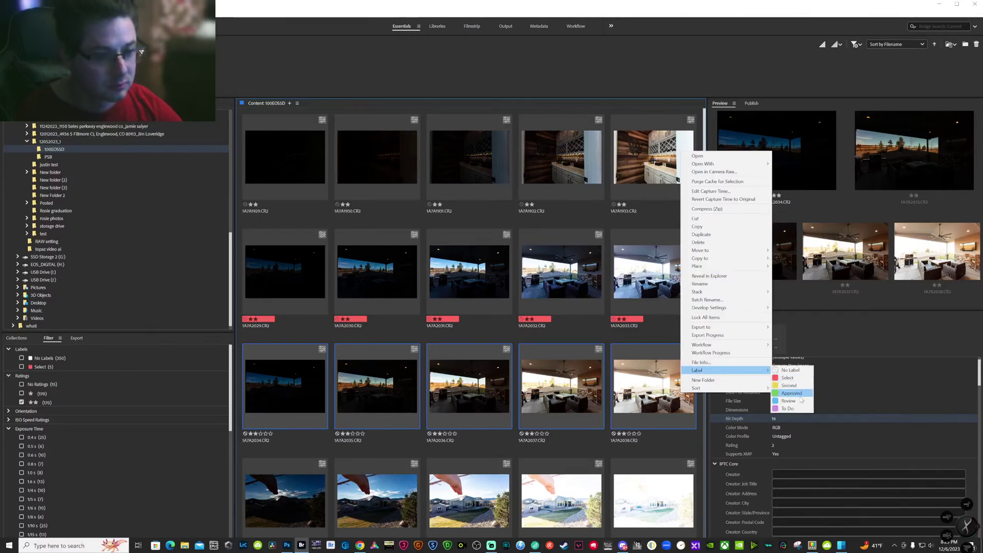
click(796, 405)
Label the wine-bar exposures 1A7A1929 to 1A7A1933 as Approved
click(649, 178)
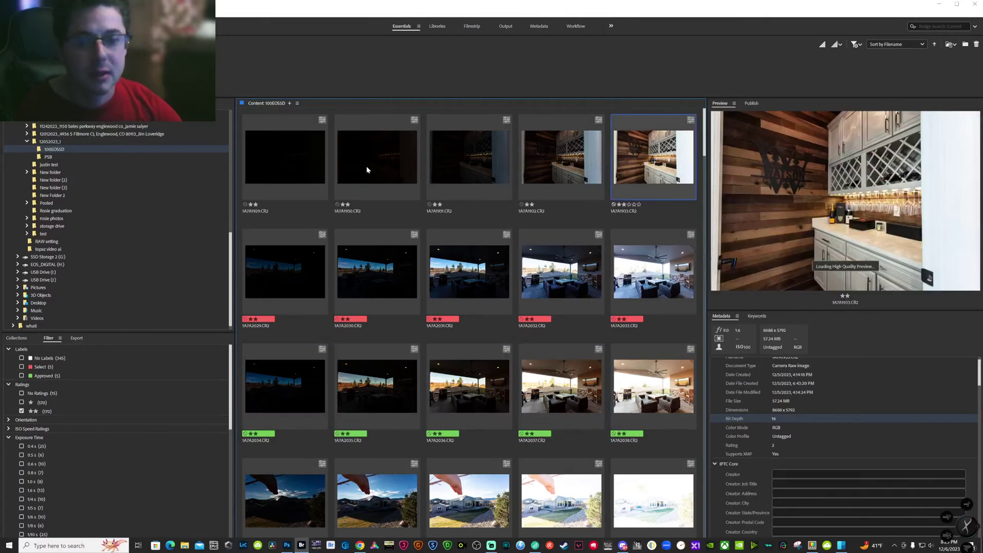
shift+click(315, 168)
right_click(315, 169)
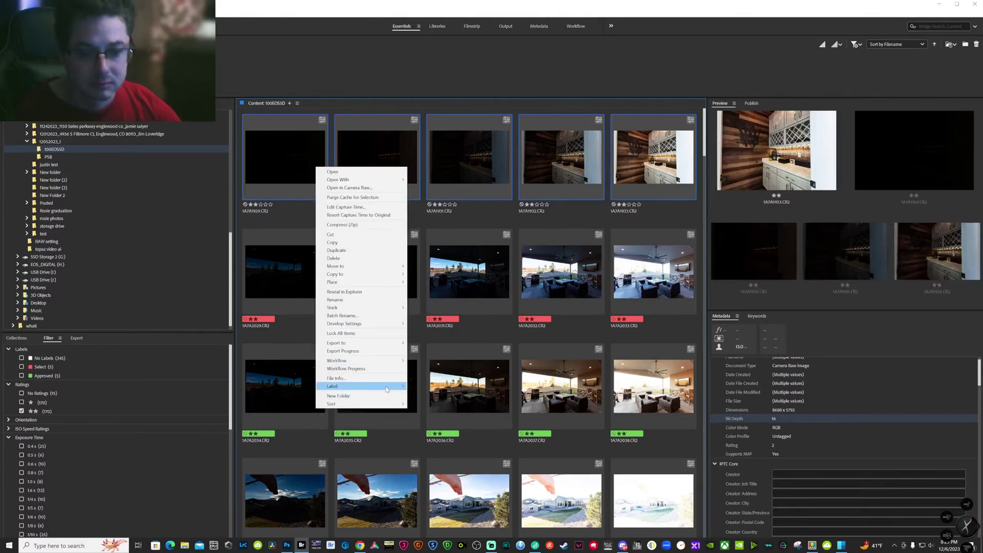
mouse_move(389, 386)
click(431, 411)
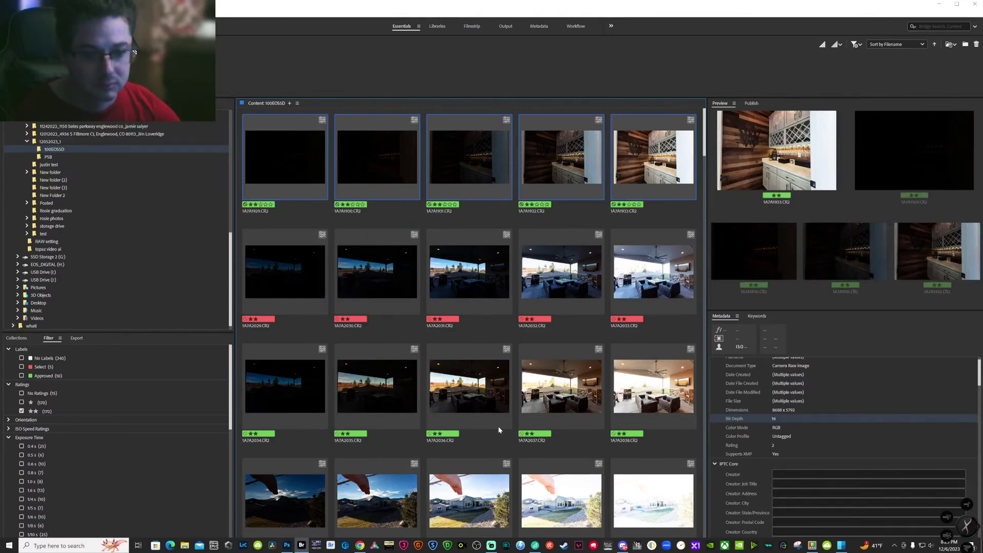